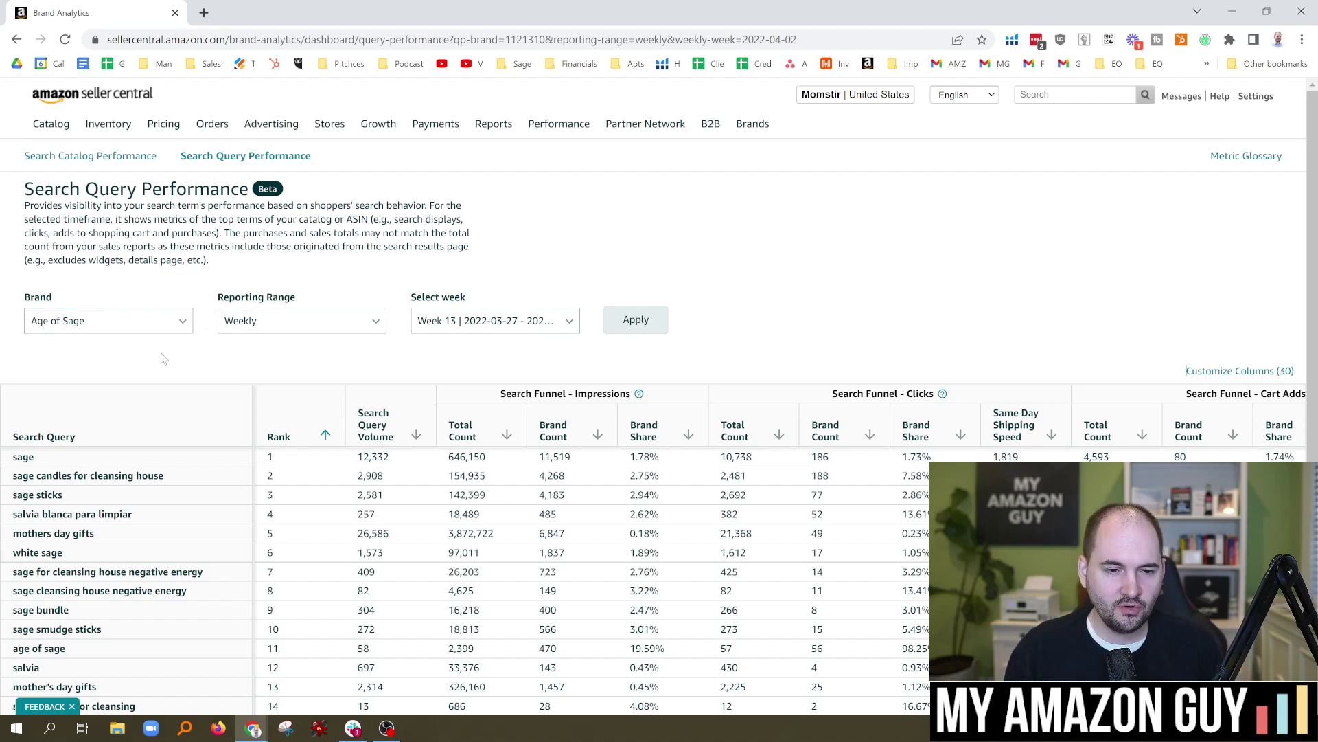
# Highlight the Search Query column heading in the report.
pyautogui.scroll(-1, 163, 358)
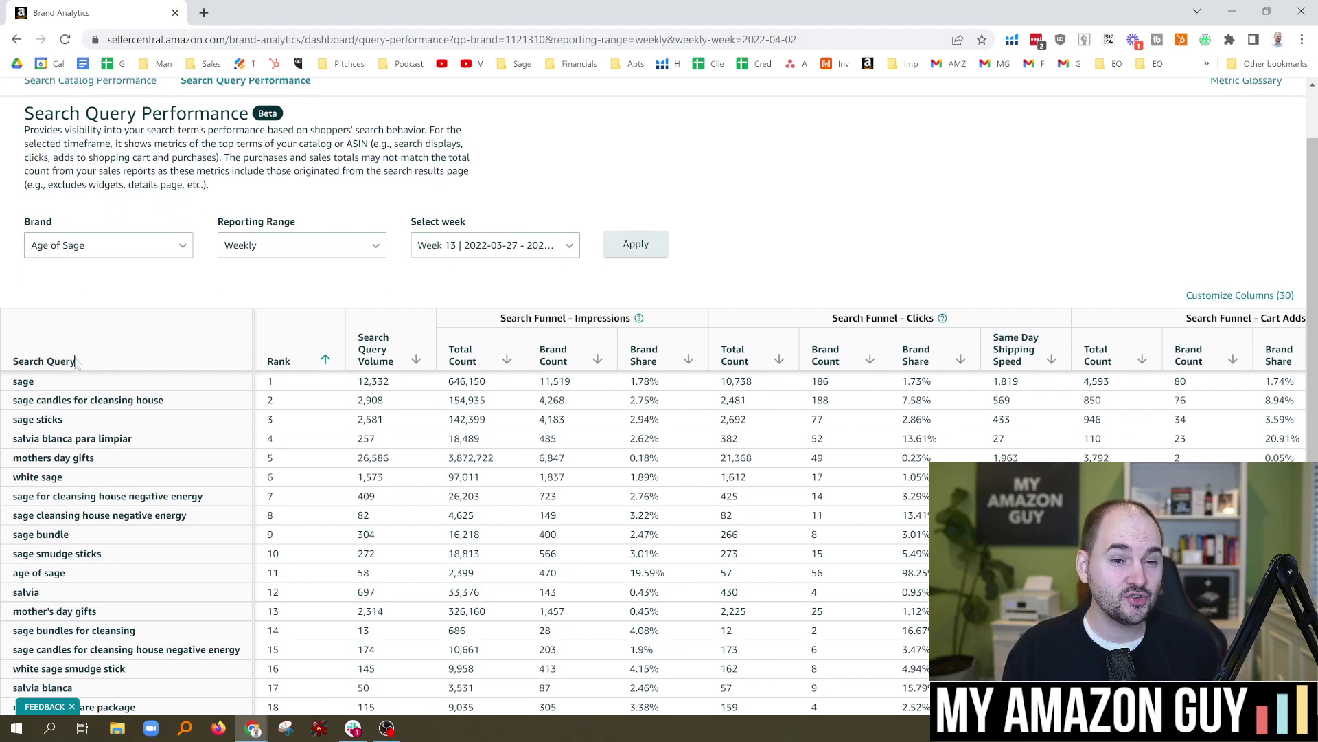
pyautogui.moveTo(75, 363); pyautogui.dragTo(55, 358)
pyautogui.click(129, 314)
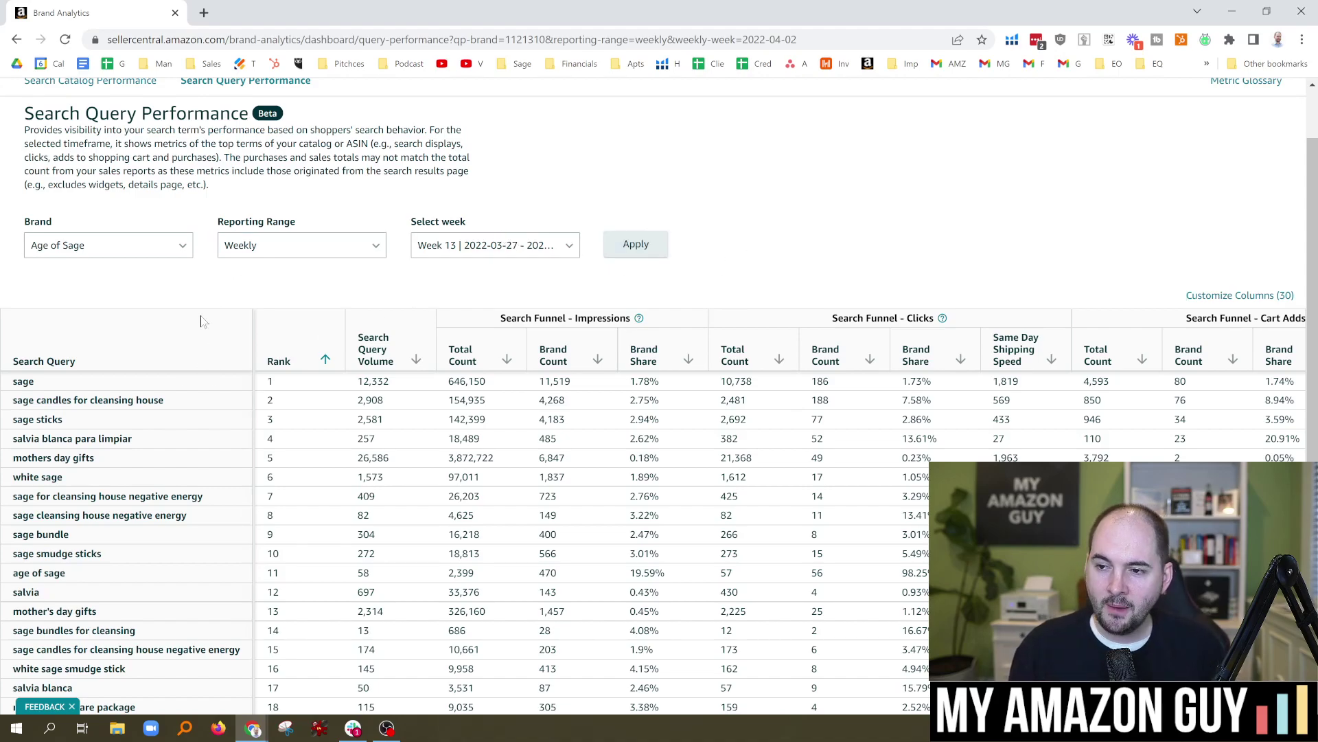
# Open amazon.com/ageofsage in a new tab, browse its products, then return to the report.
pyautogui.click(202, 14)
pyautogui.write('amazon.com/ageofsage')
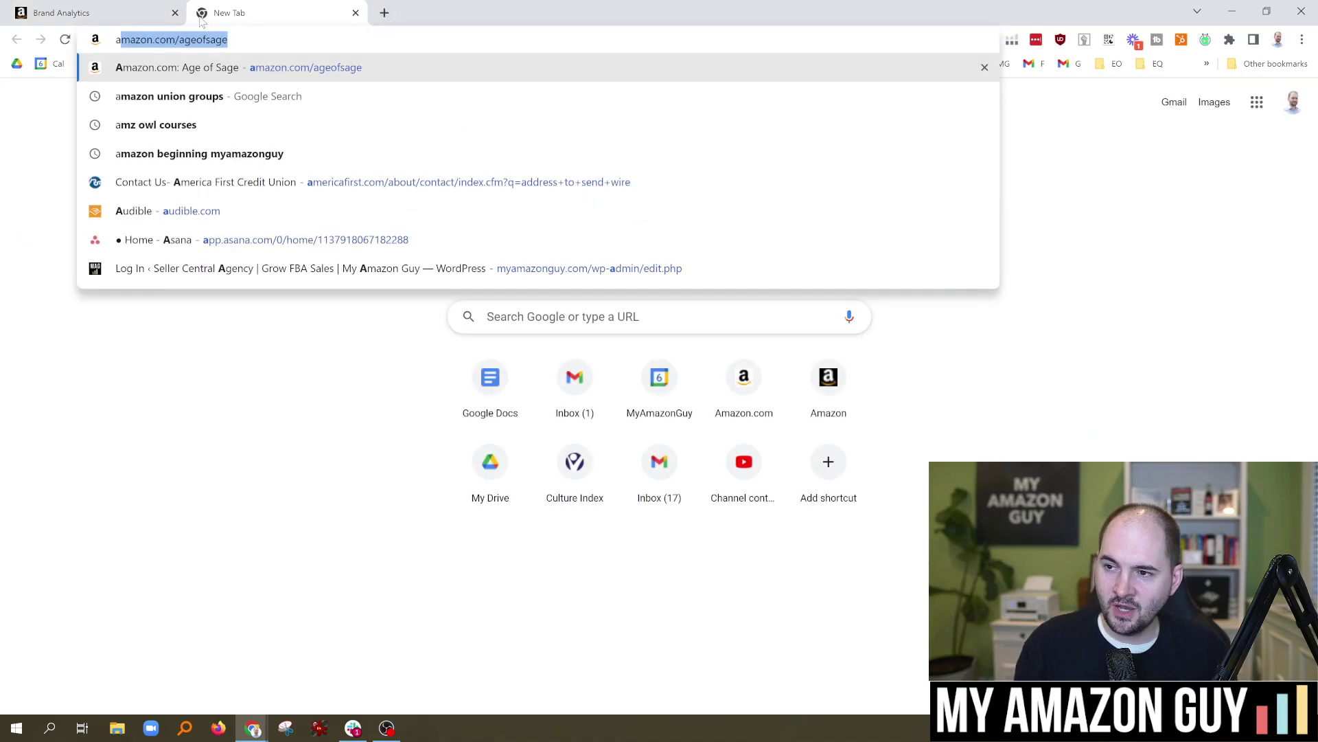
pyautogui.press('Return')
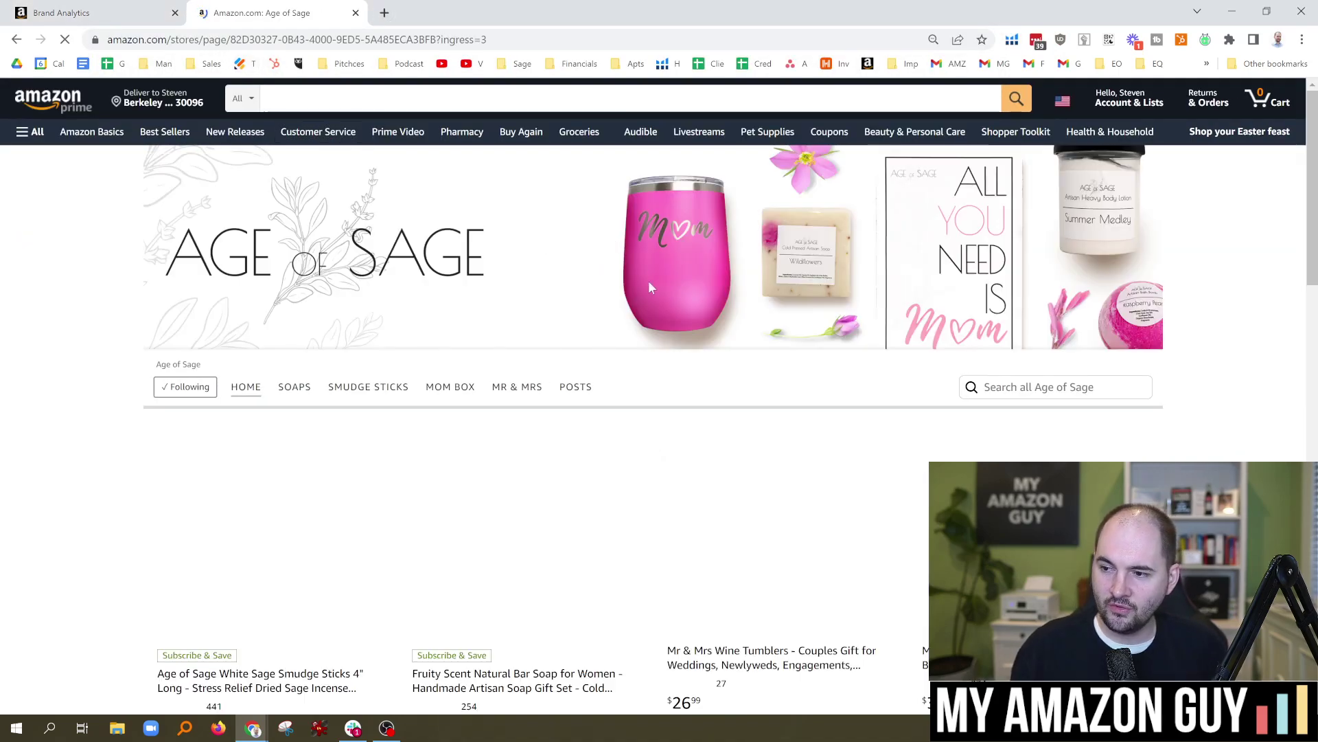
pyautogui.scroll(-4, 237, 238)
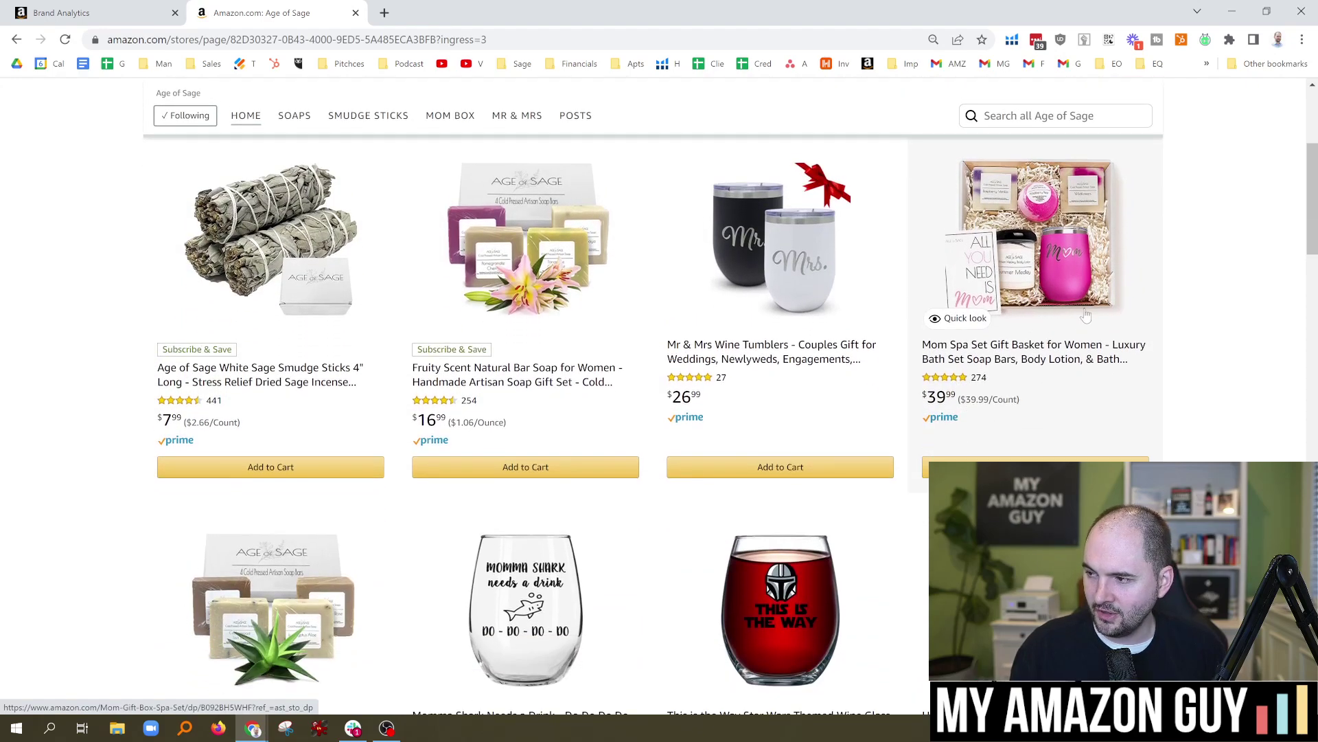
pyautogui.hotkey('ctrl', 'shift', 'Tab')
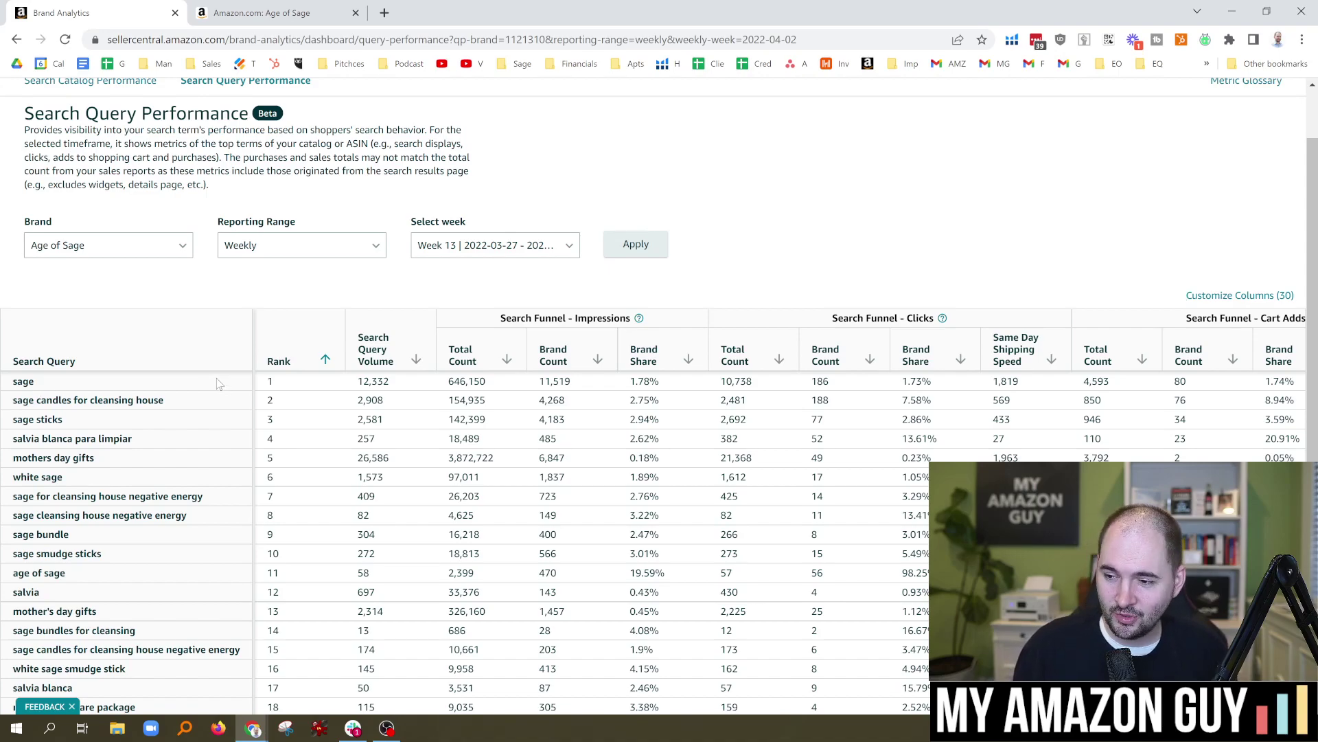
# Note the sage query's 12,332 search volume, then open the Impressions metric definitions.
pyautogui.moveTo(398, 386); pyautogui.dragTo(359, 387)
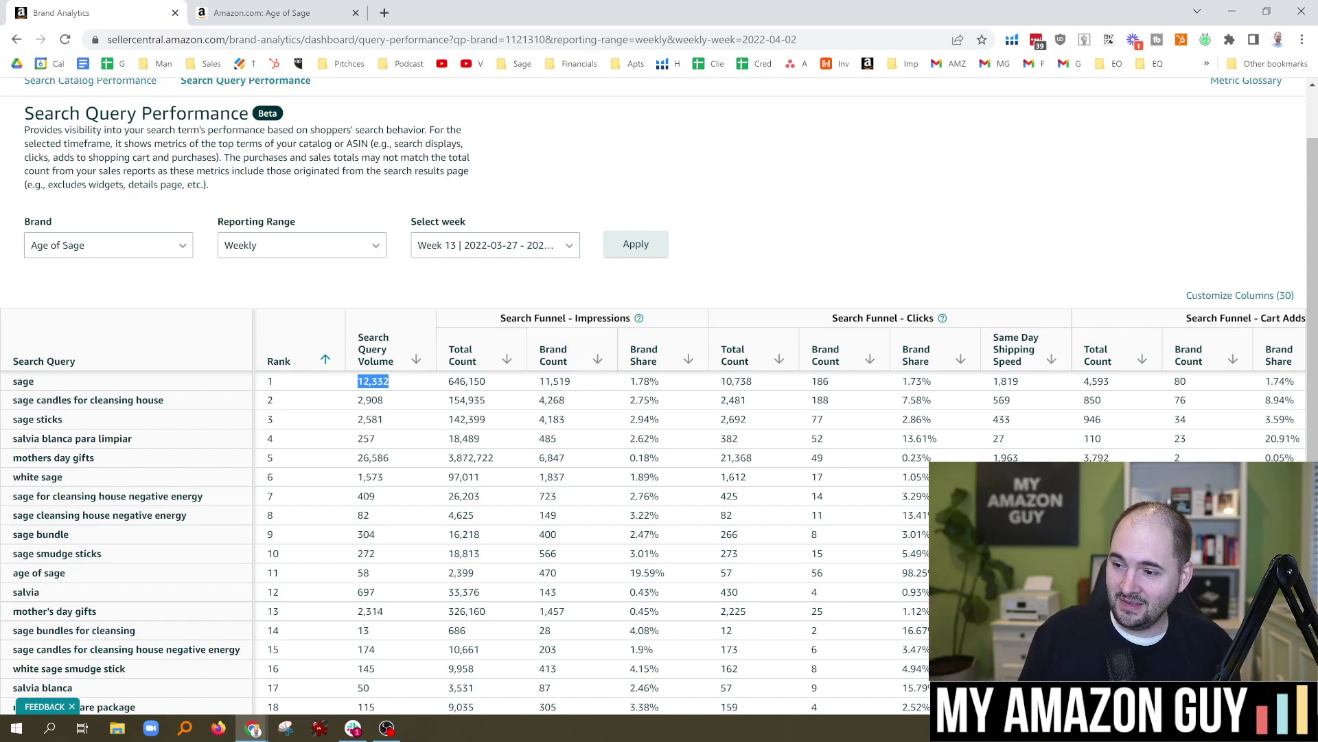
pyautogui.click(739, 245)
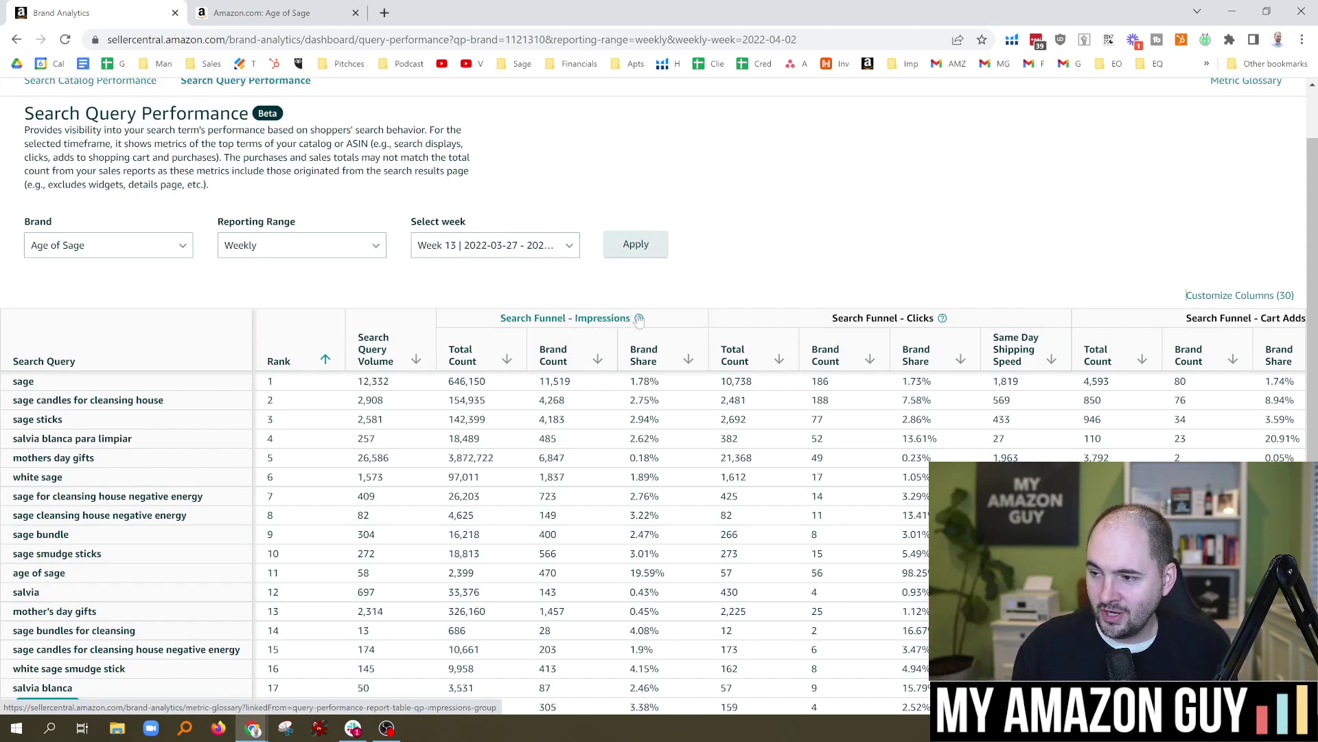
pyautogui.click(639, 319)
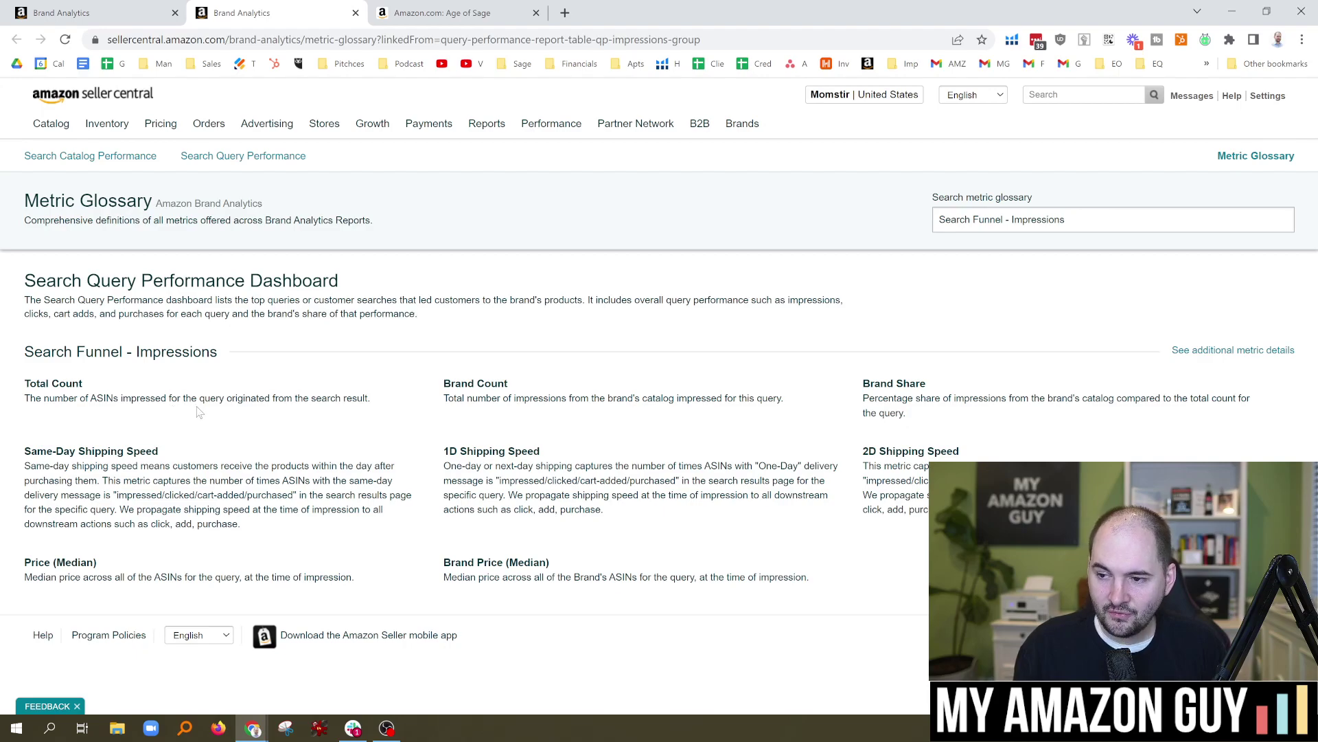
# Read the Total Count, 1D Shipping Speed and Brand Price (Median) definitions in the glossary.
pyautogui.moveTo(386, 407); pyautogui.dragTo(134, 408)
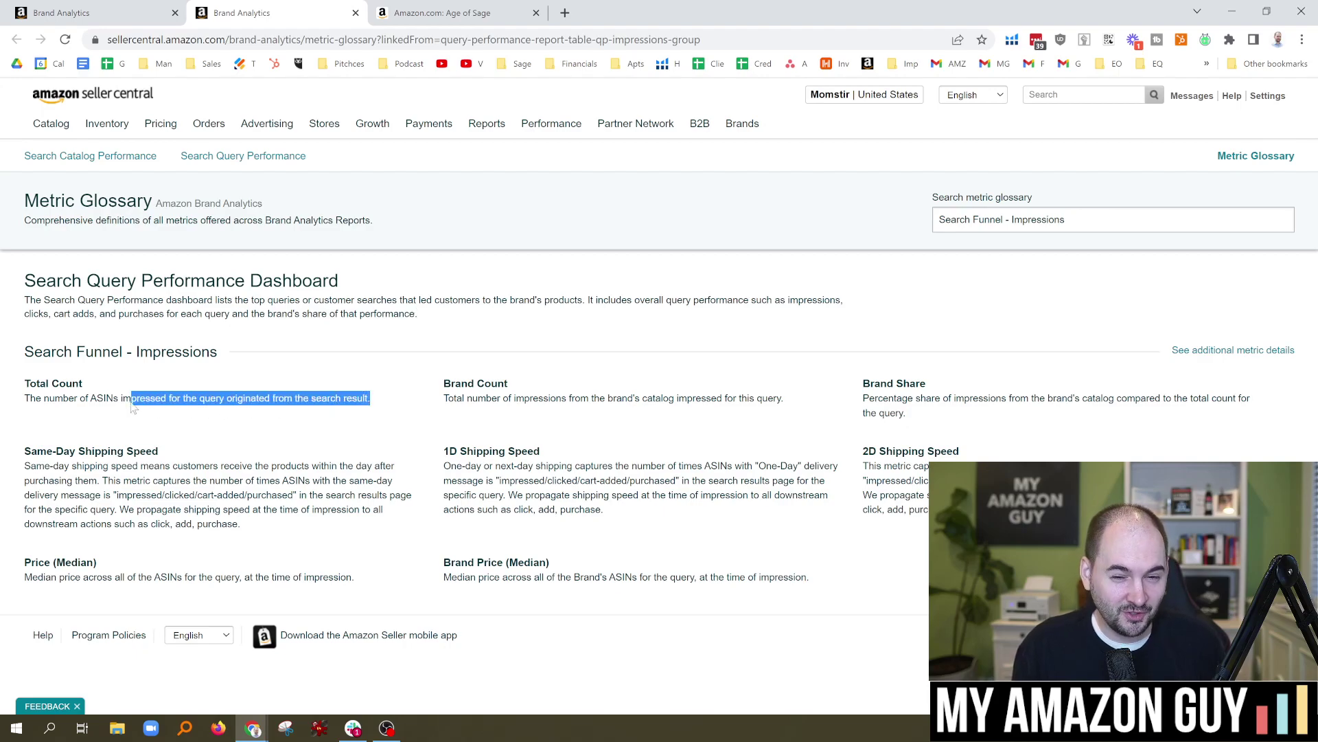
pyautogui.click(209, 351)
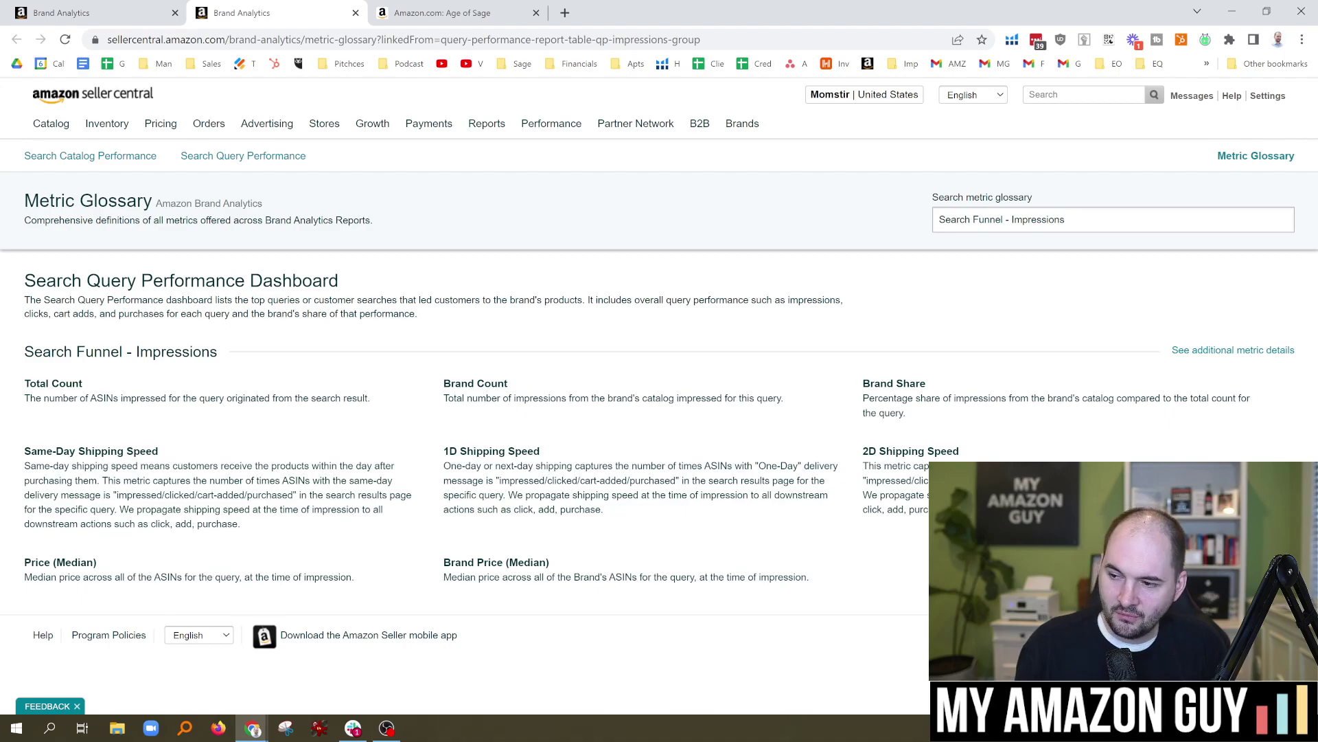
pyautogui.moveTo(543, 453); pyautogui.dragTo(444, 452)
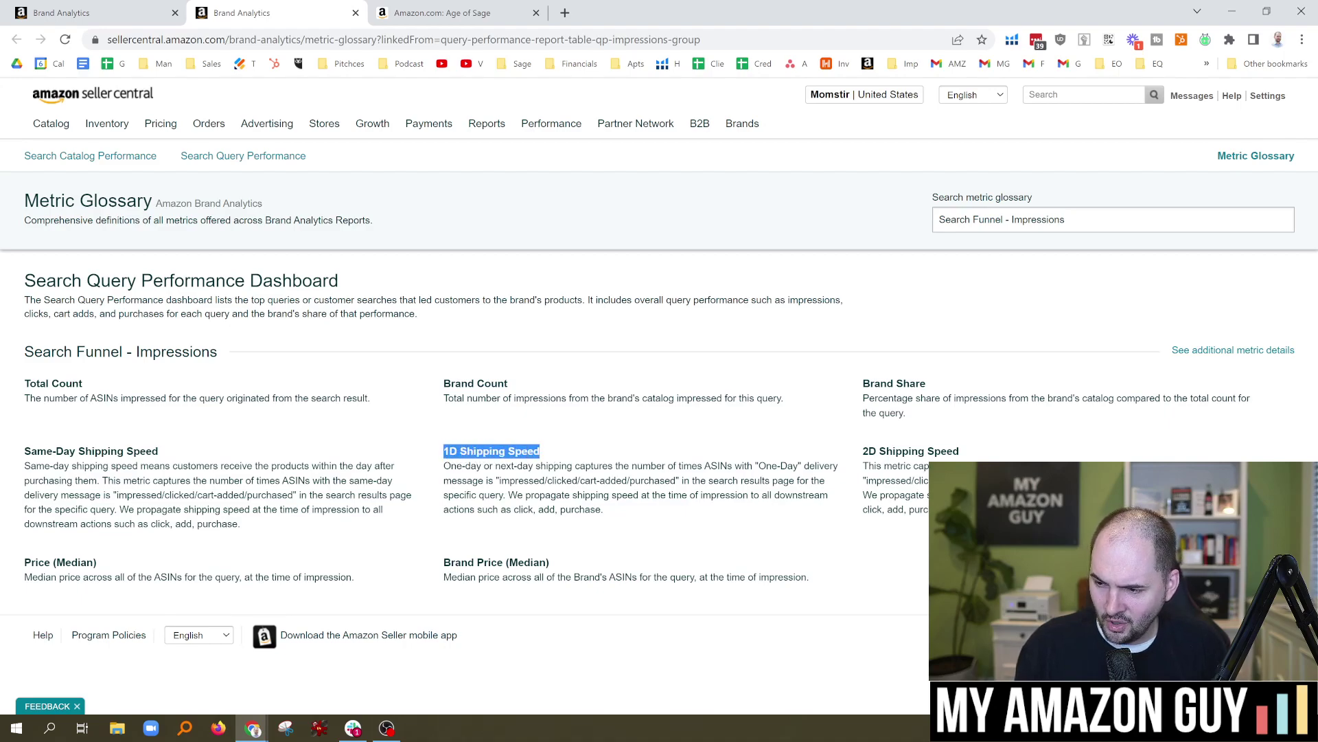
pyautogui.moveTo(556, 563); pyautogui.dragTo(455, 564)
pyautogui.click(910, 384)
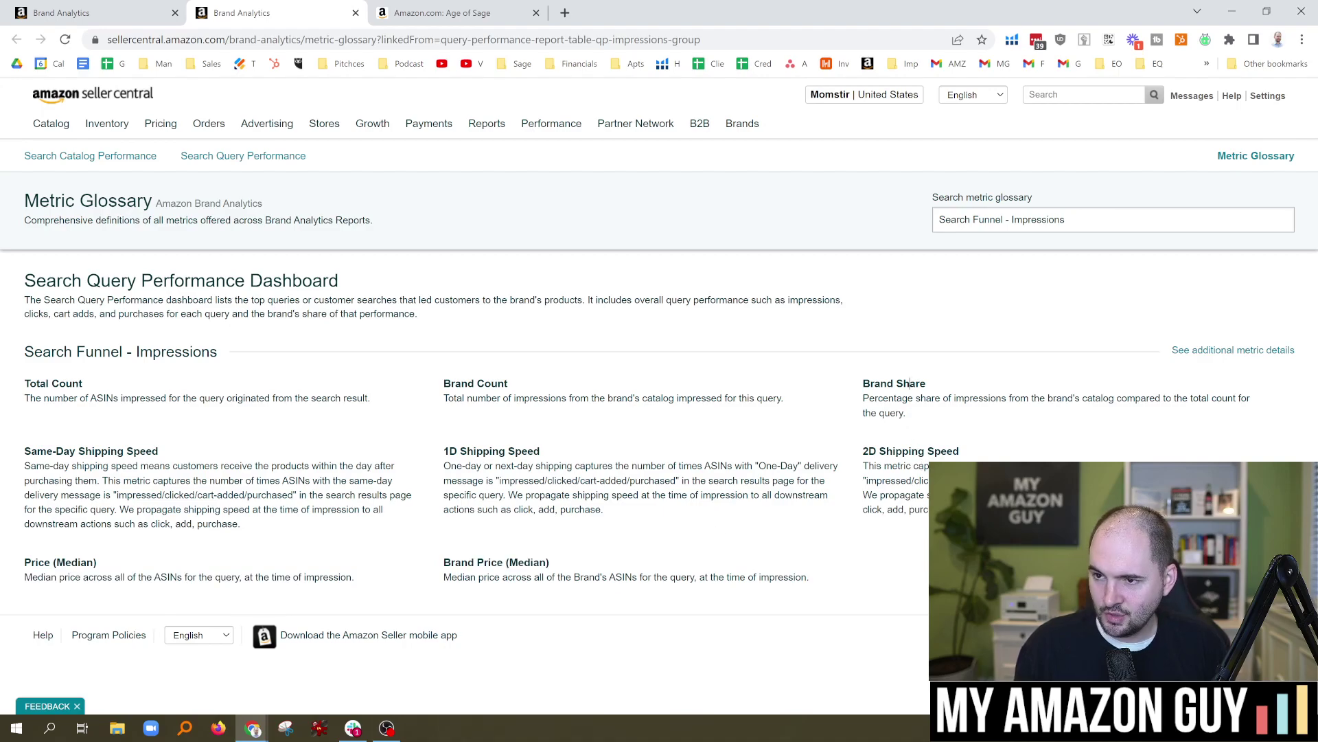
# Back in the report, note sage's impressions: 646,150 total, 11,519 brand count, 1.78% share.
pyautogui.click(146, 10)
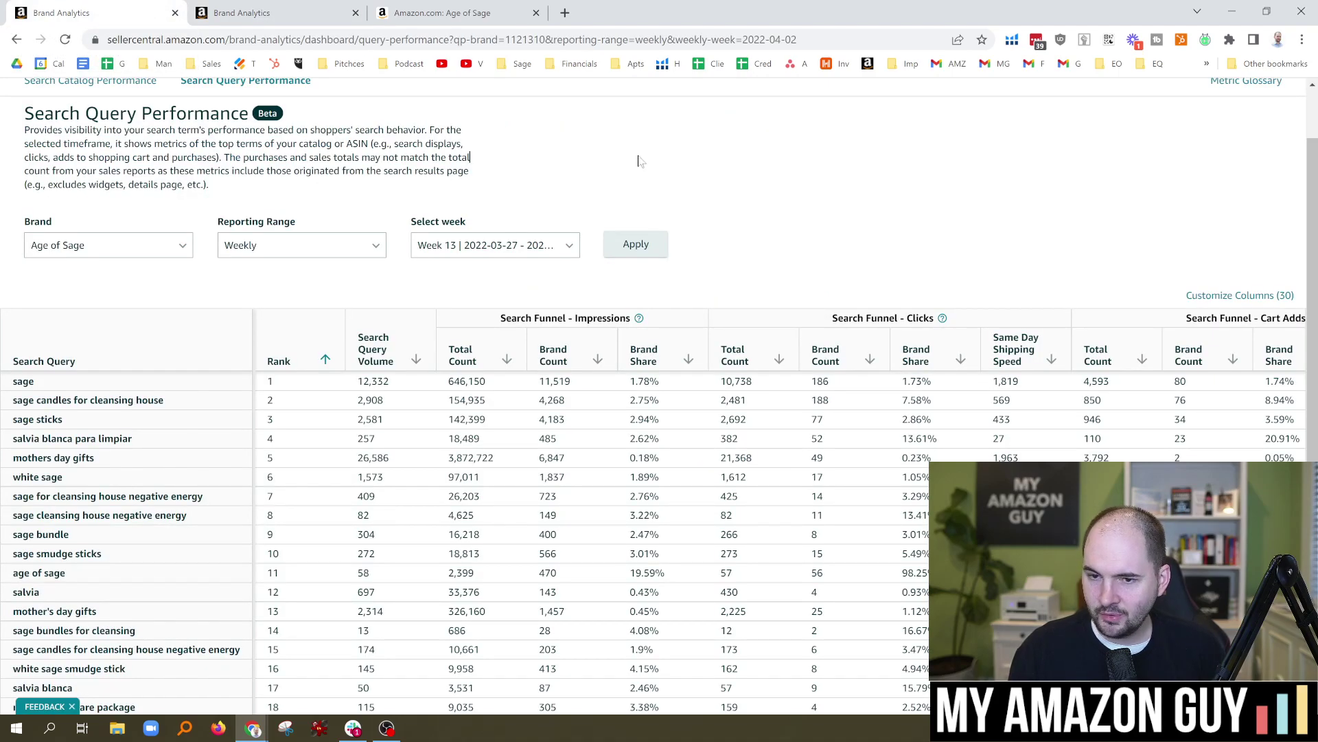
pyautogui.scroll(-2, 639, 165)
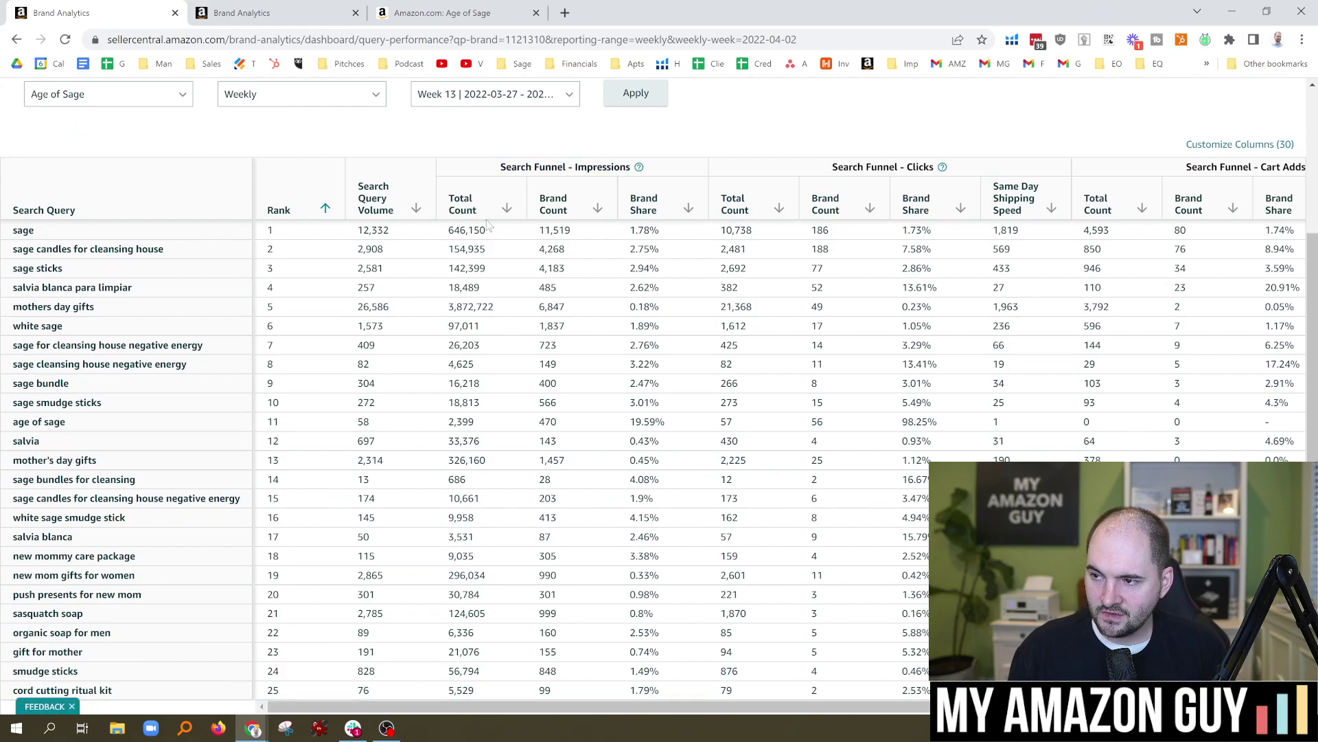
pyautogui.moveTo(494, 233); pyautogui.dragTo(449, 236)
pyautogui.moveTo(583, 234); pyautogui.dragTo(525, 237)
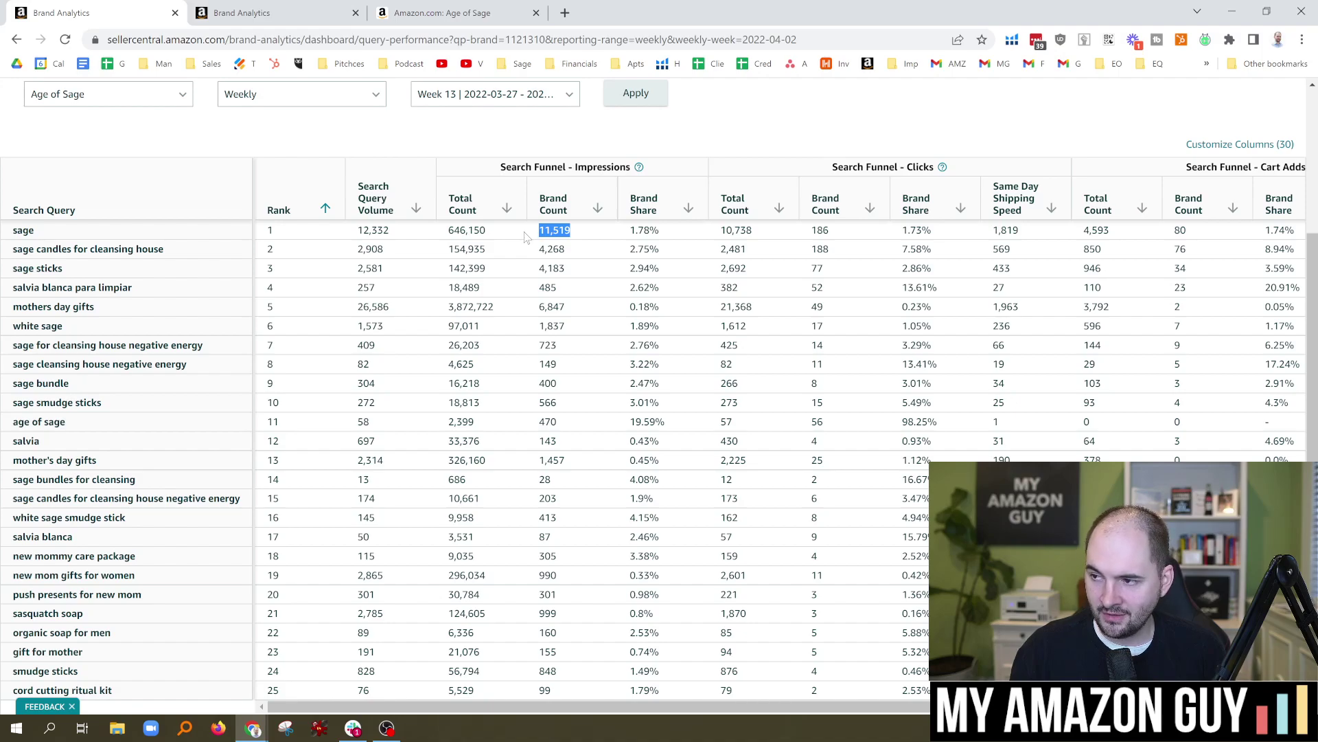
pyautogui.moveTo(669, 233); pyautogui.dragTo(632, 236)
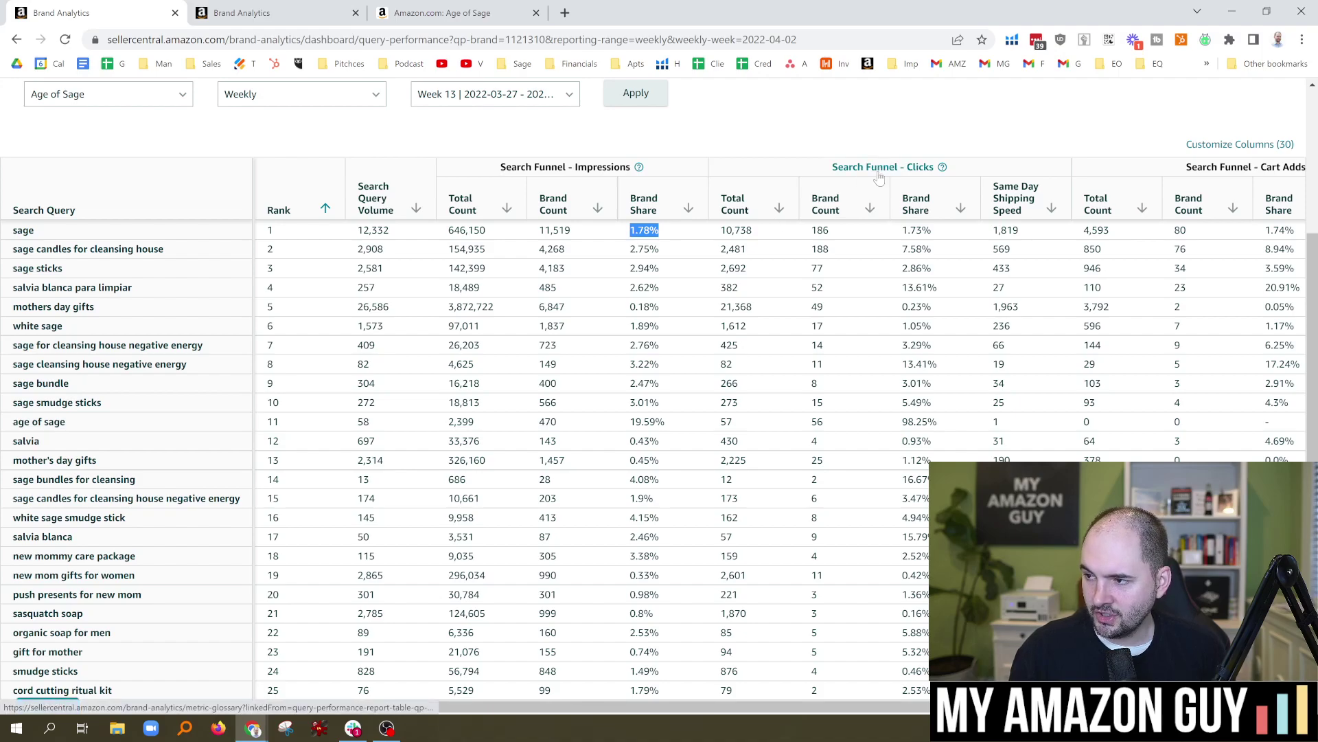
# Compare sage's clicks brand count 186 and 1.73% share, plus 1,819 same-day shipping clicks.
pyautogui.moveTo(844, 238); pyautogui.dragTo(815, 237)
pyautogui.moveTo(587, 234); pyautogui.dragTo(535, 234)
pyautogui.moveTo(835, 232); pyautogui.dragTo(811, 232)
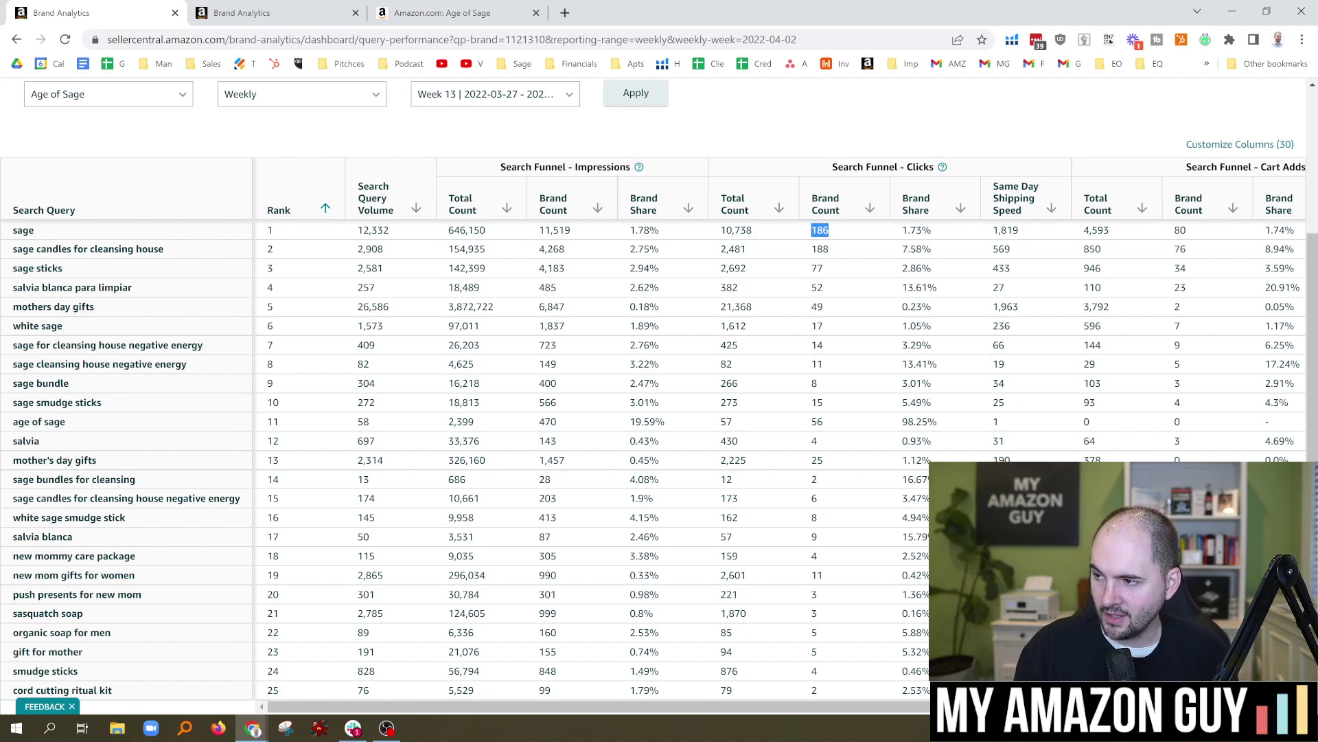
pyautogui.moveTo(902, 230); pyautogui.dragTo(932, 231)
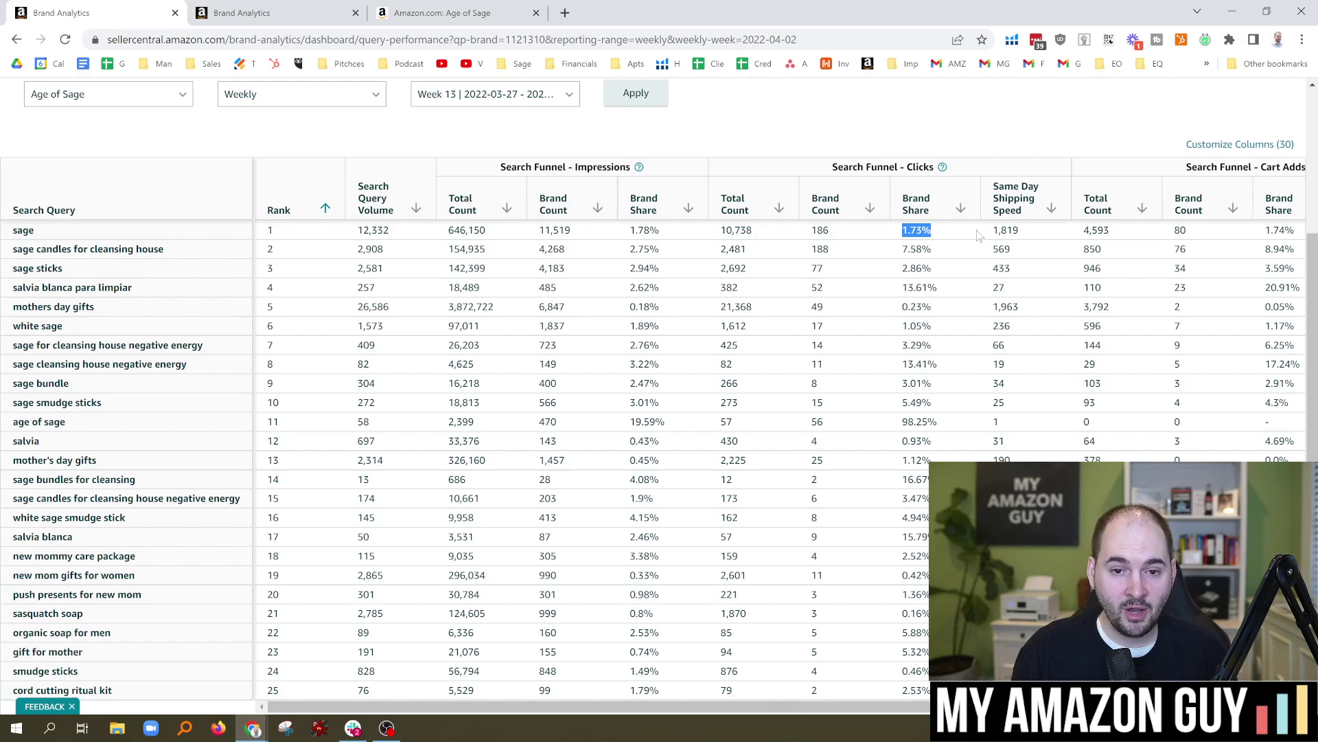
pyautogui.click(1013, 230)
pyautogui.moveTo(1021, 234); pyautogui.dragTo(994, 240)
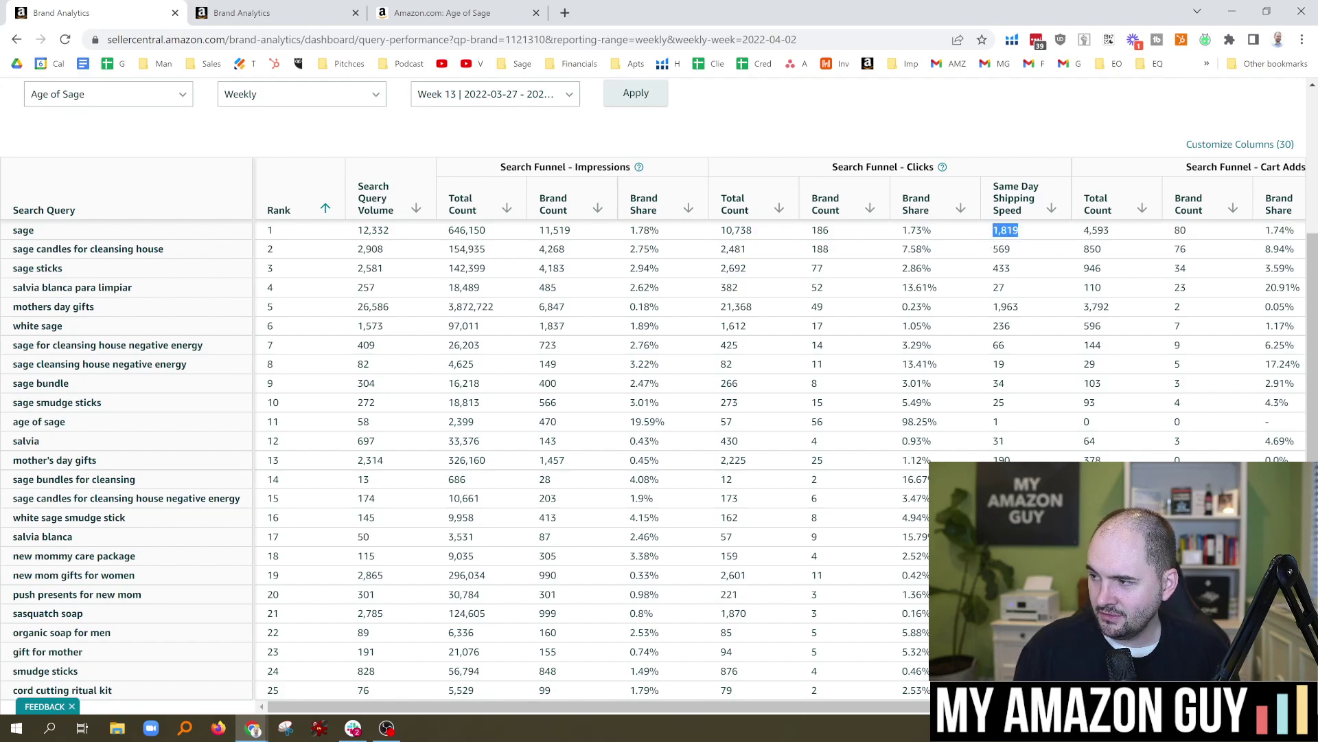
# Move right to the Cart Adds columns and note sage's 4,593 cart adds total.
pyautogui.hscroll(6, 779, 439)
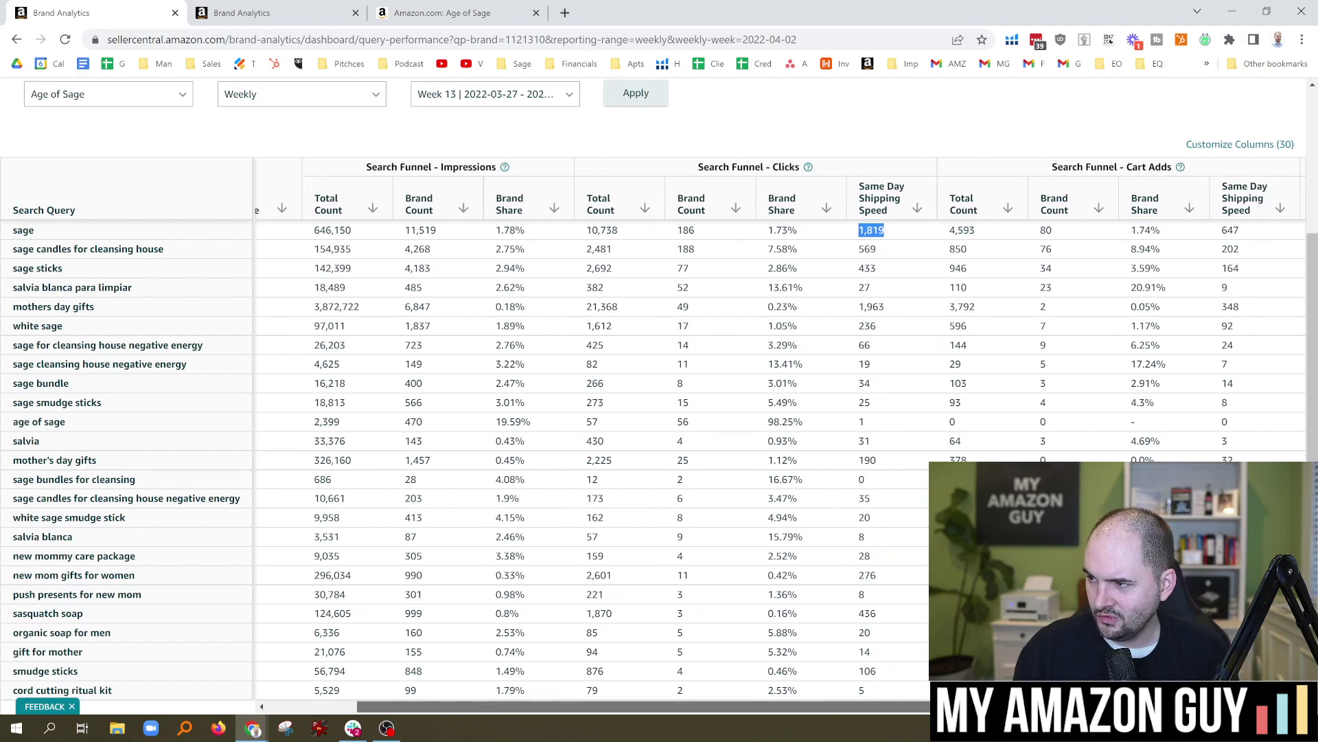
pyautogui.click(845, 147)
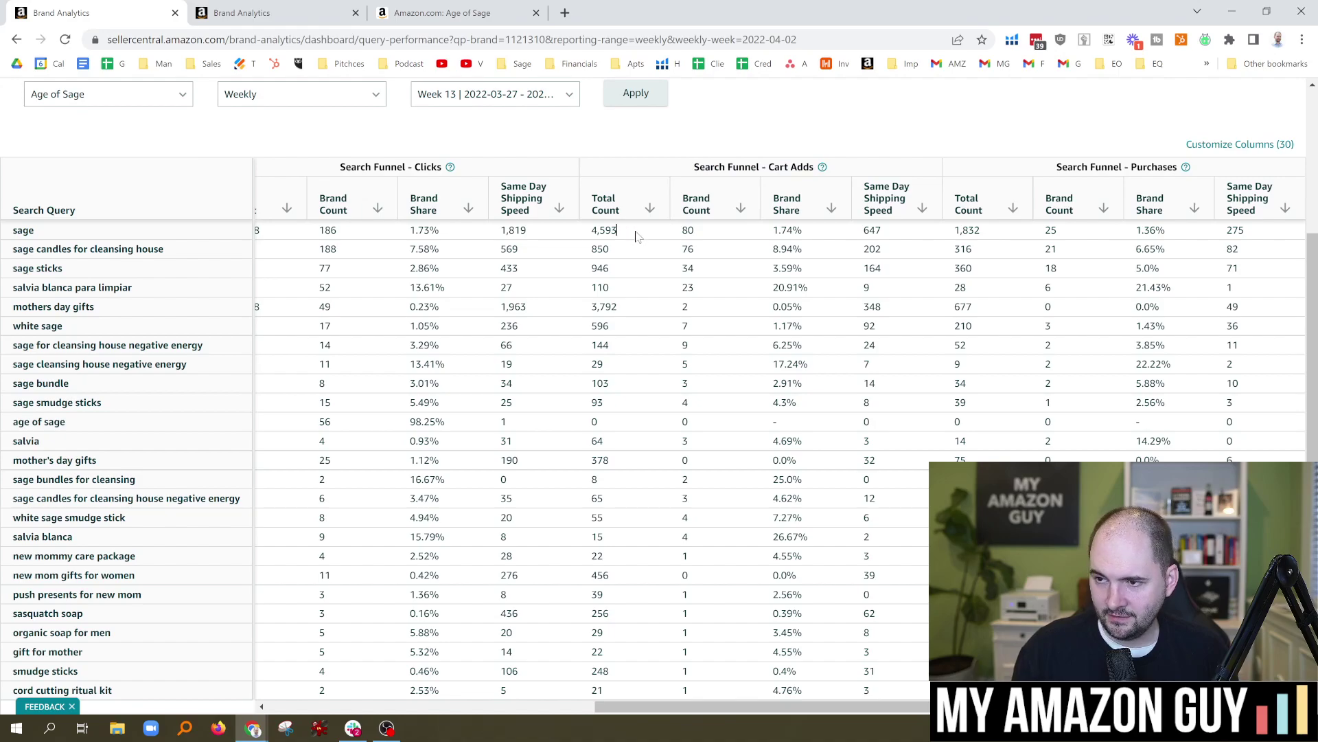
pyautogui.moveTo(618, 230); pyautogui.dragTo(591, 231)
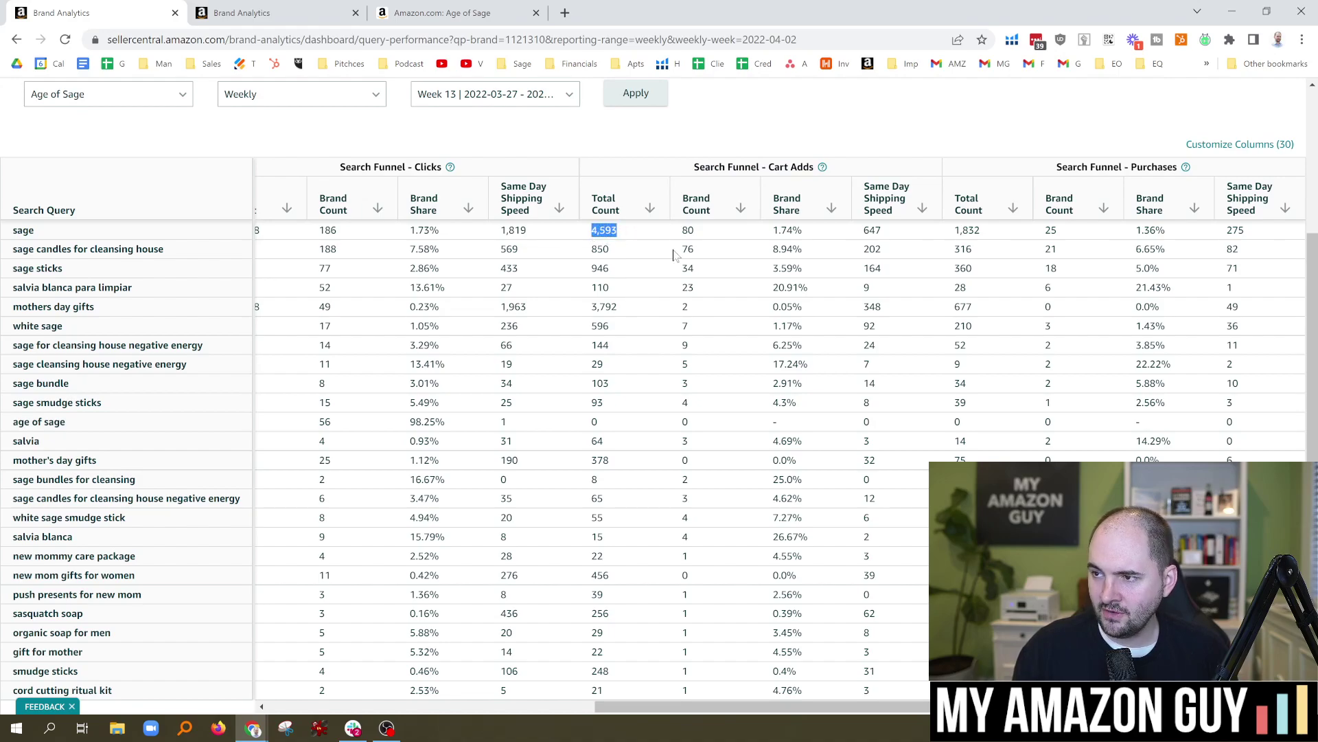
pyautogui.scroll(1, 733, 145)
pyautogui.click(545, 171)
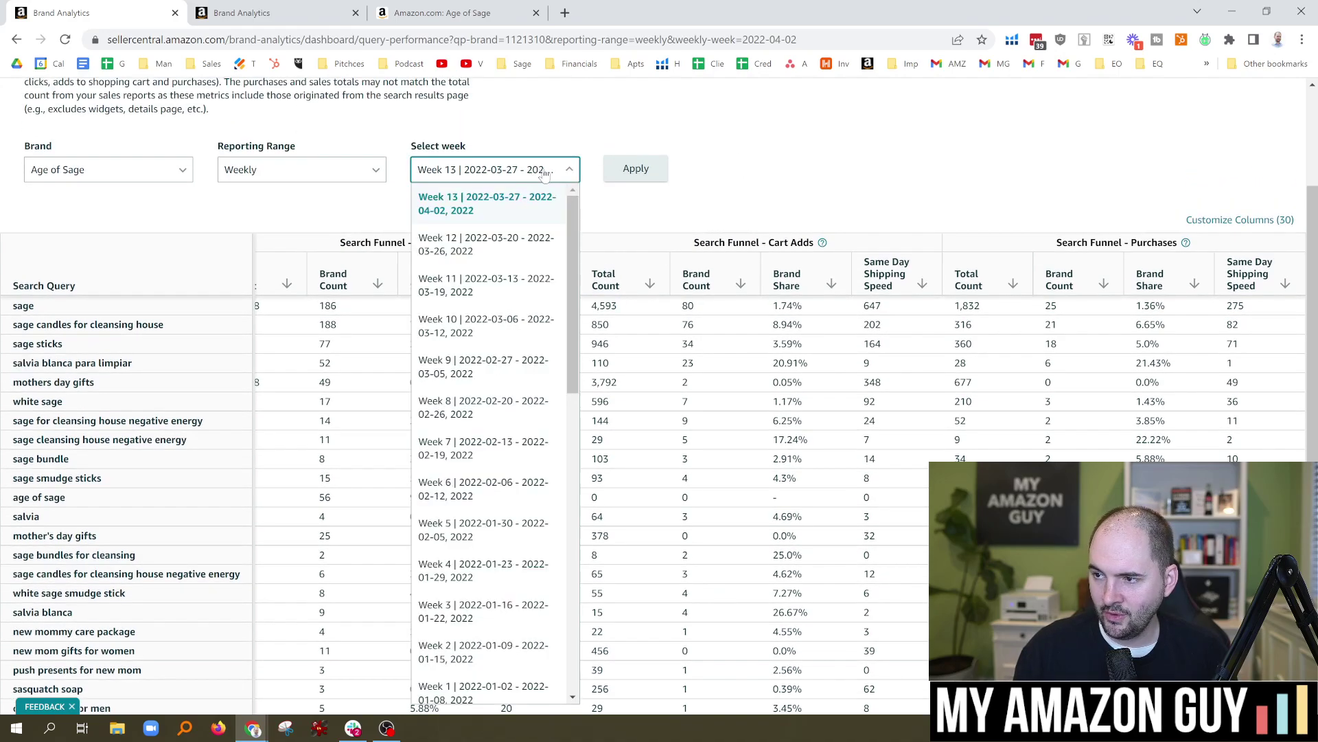
pyautogui.click(335, 183)
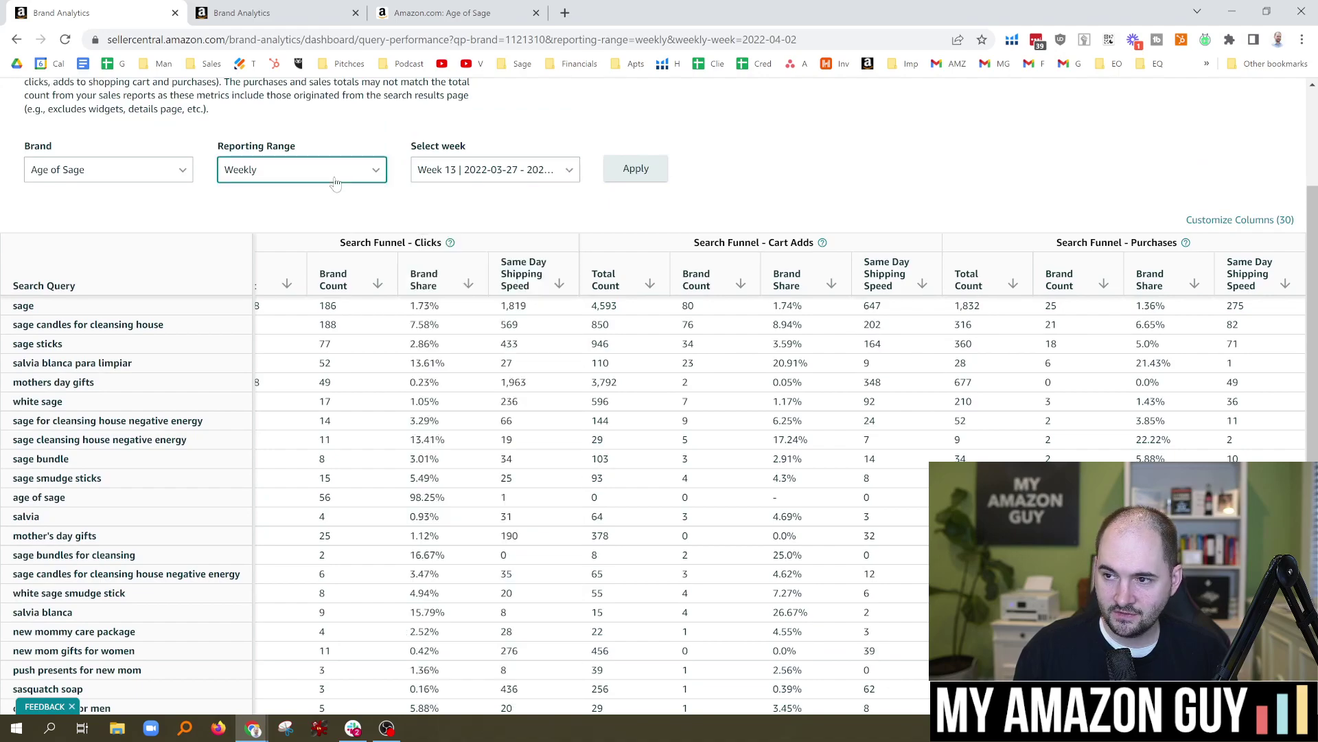
pyautogui.click(335, 183)
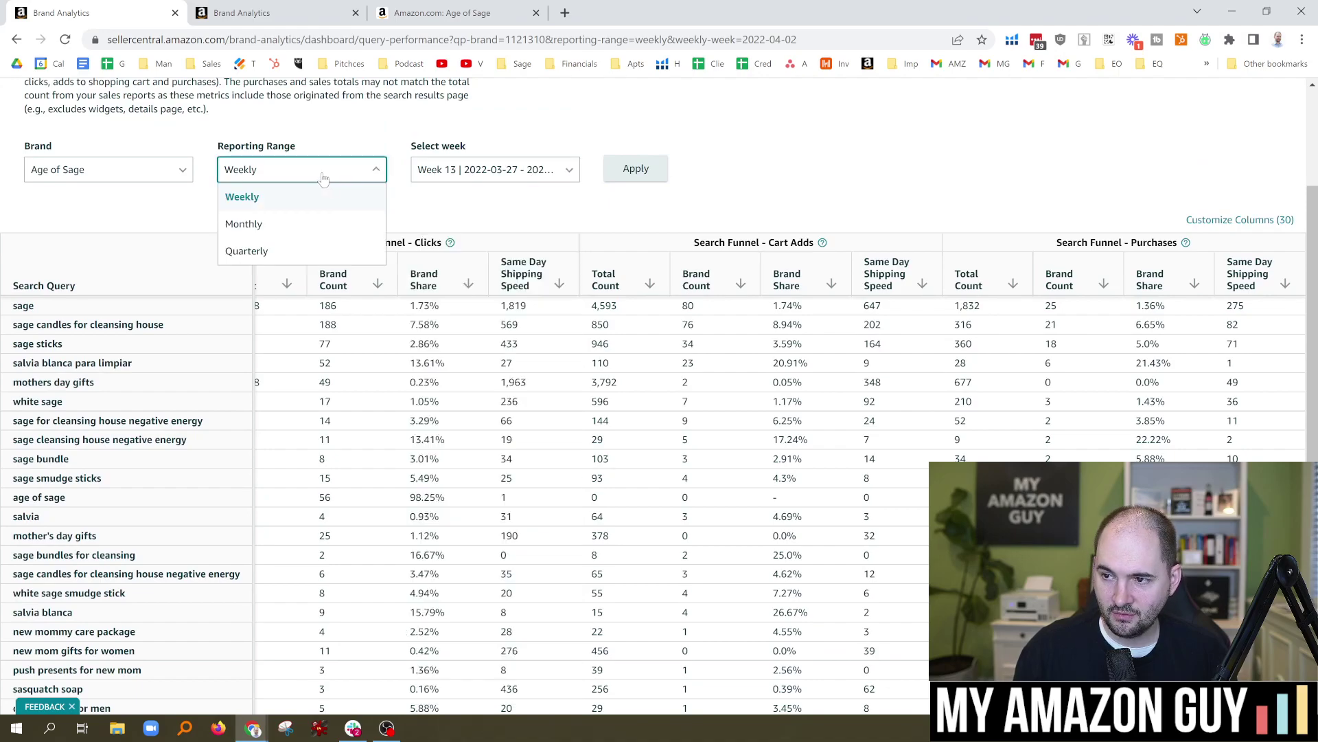
pyautogui.click(278, 226)
pyautogui.click(480, 170)
pyautogui.click(441, 196)
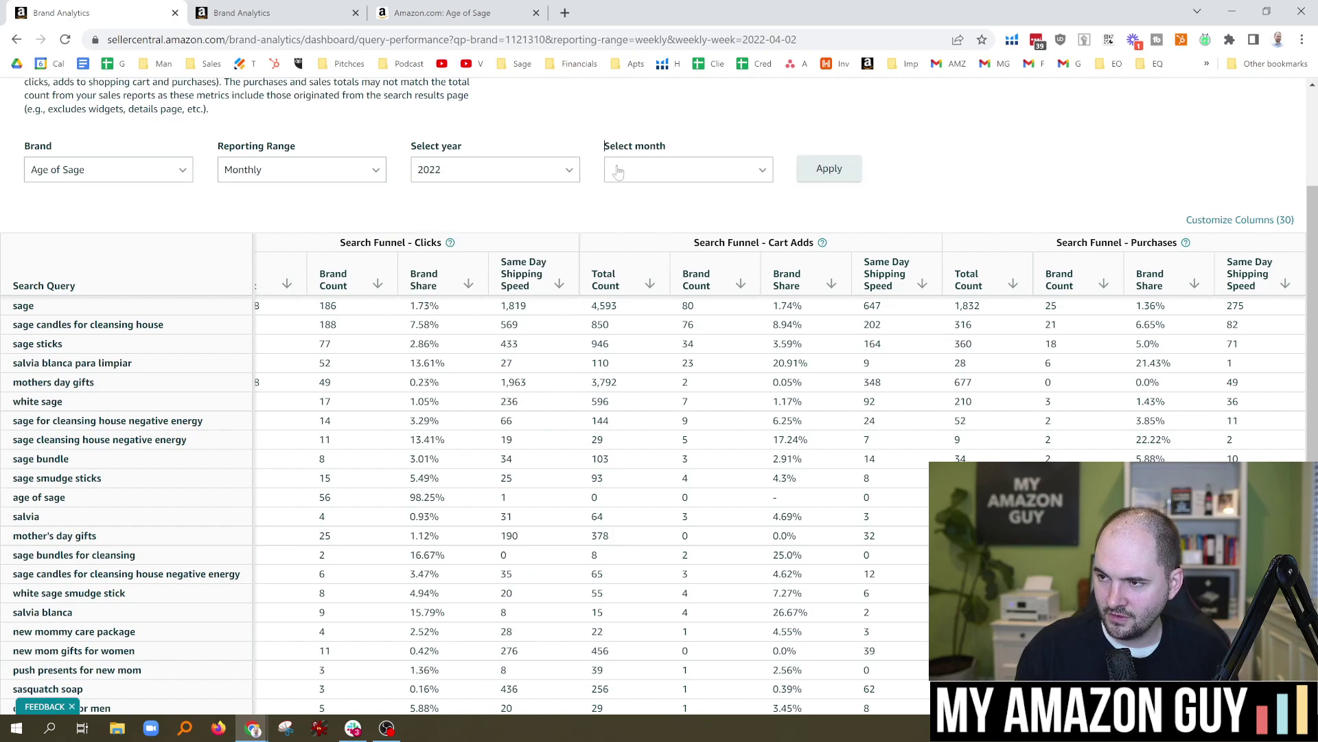
pyautogui.click(721, 175)
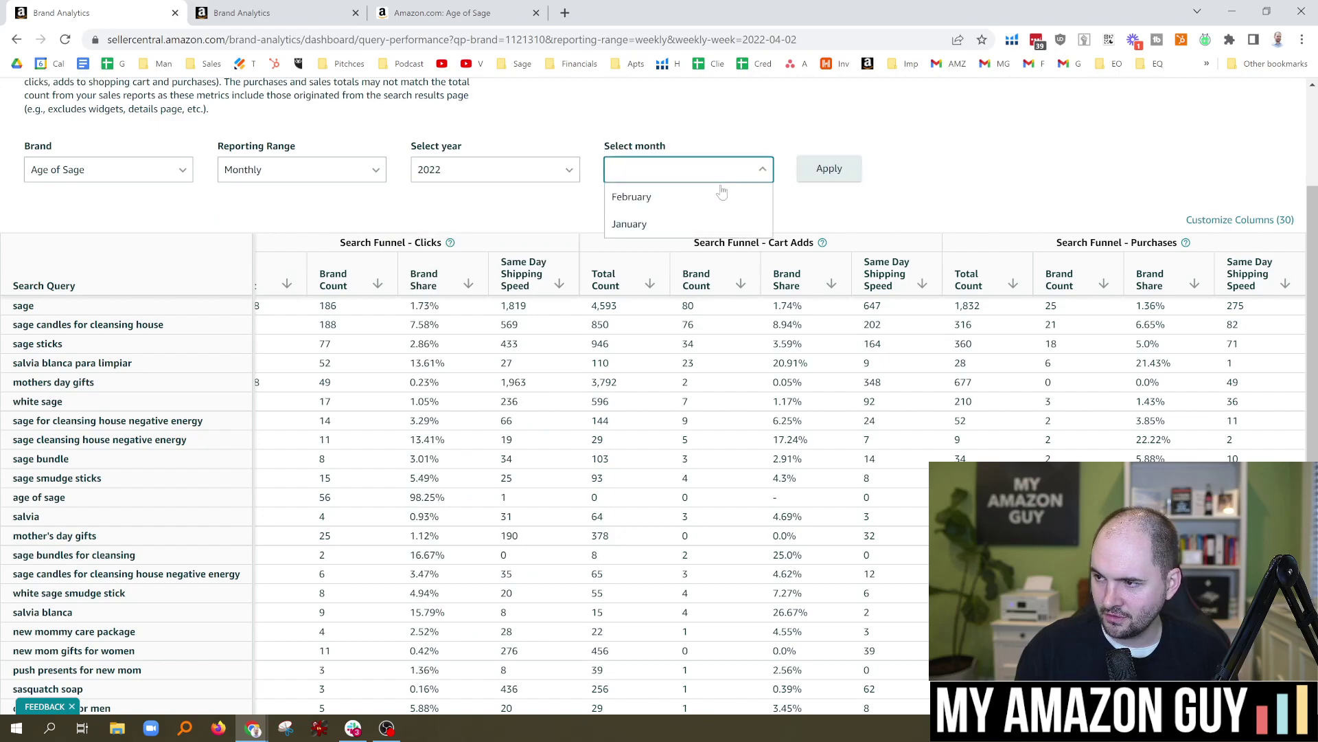
pyautogui.click(643, 206)
pyautogui.click(829, 168)
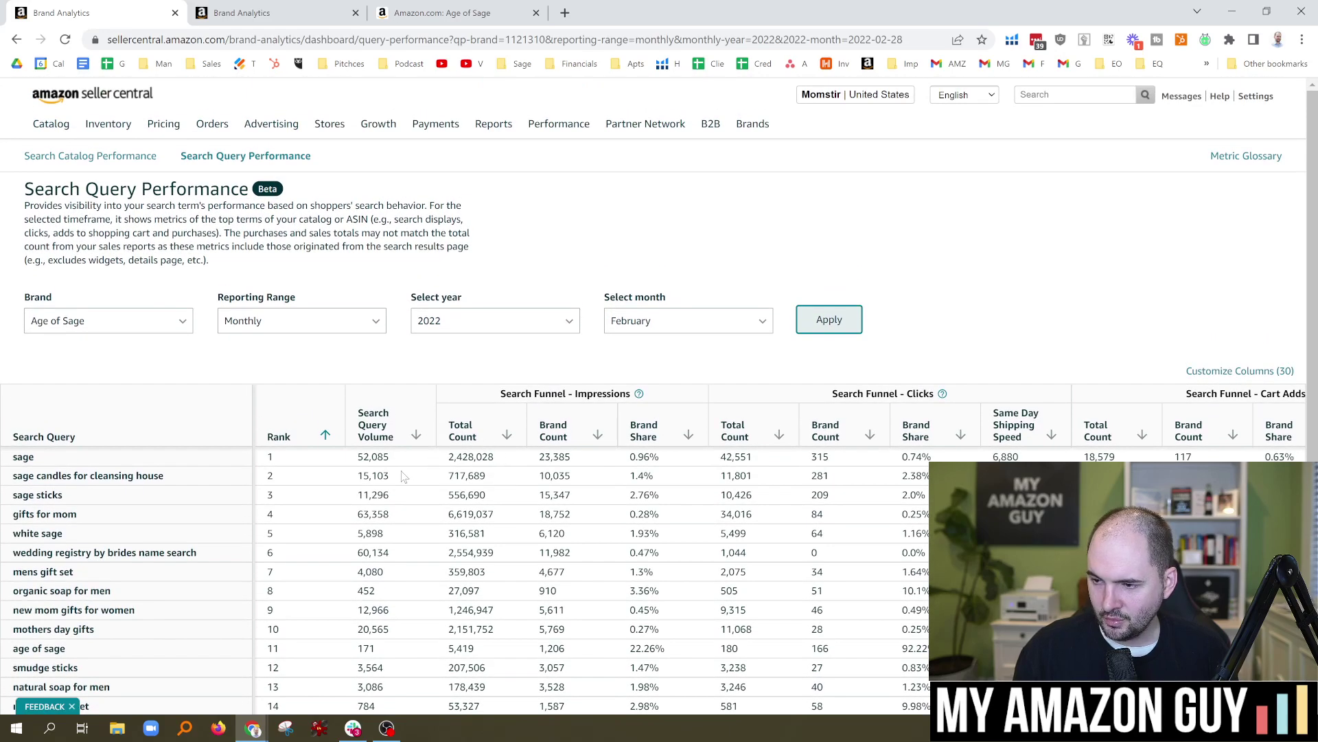
pyautogui.moveTo(389, 456); pyautogui.dragTo(351, 465)
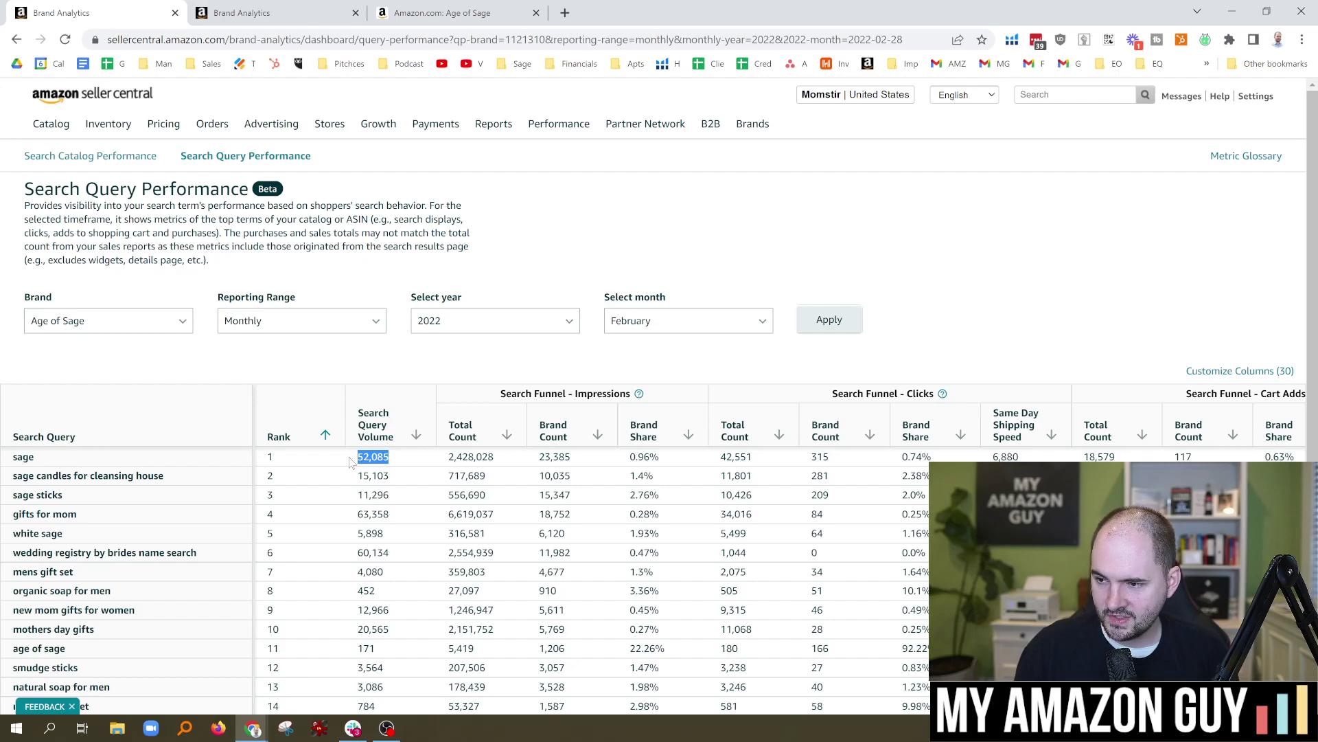
pyautogui.click(521, 467)
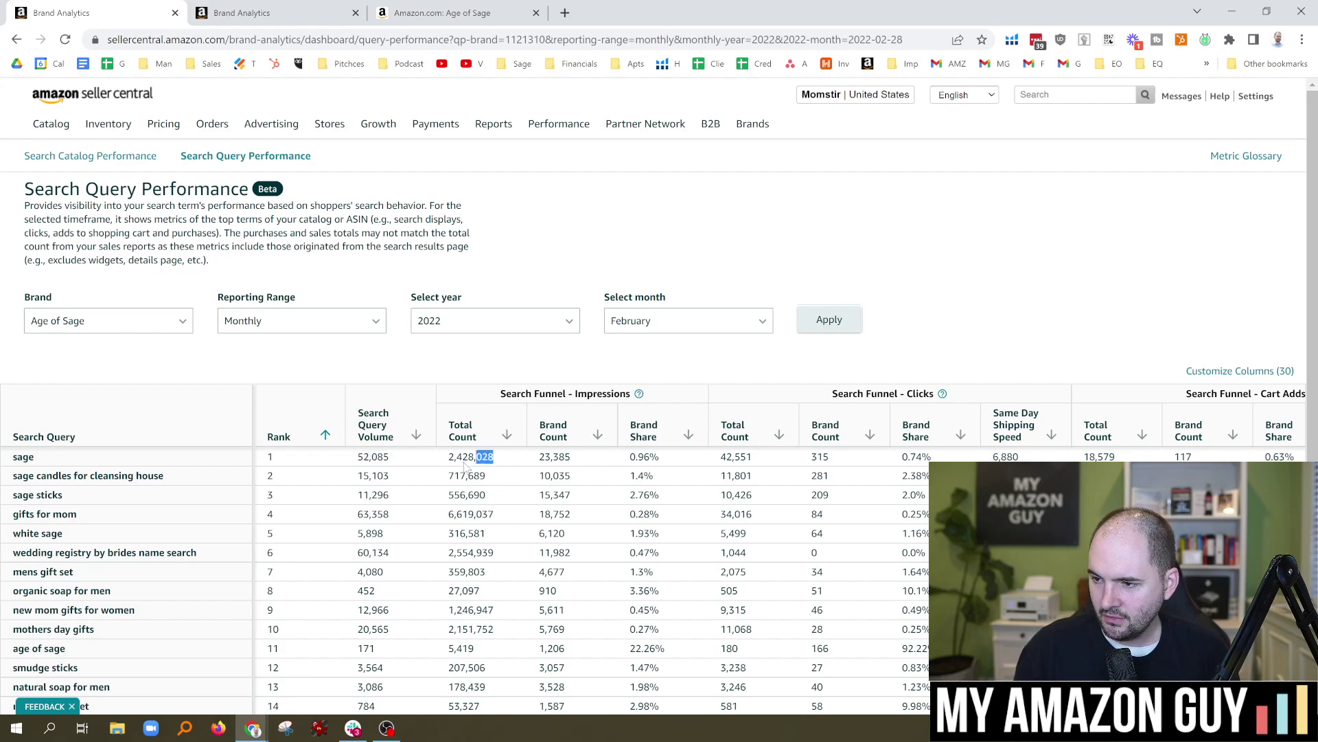
pyautogui.moveTo(462, 467); pyautogui.dragTo(451, 468)
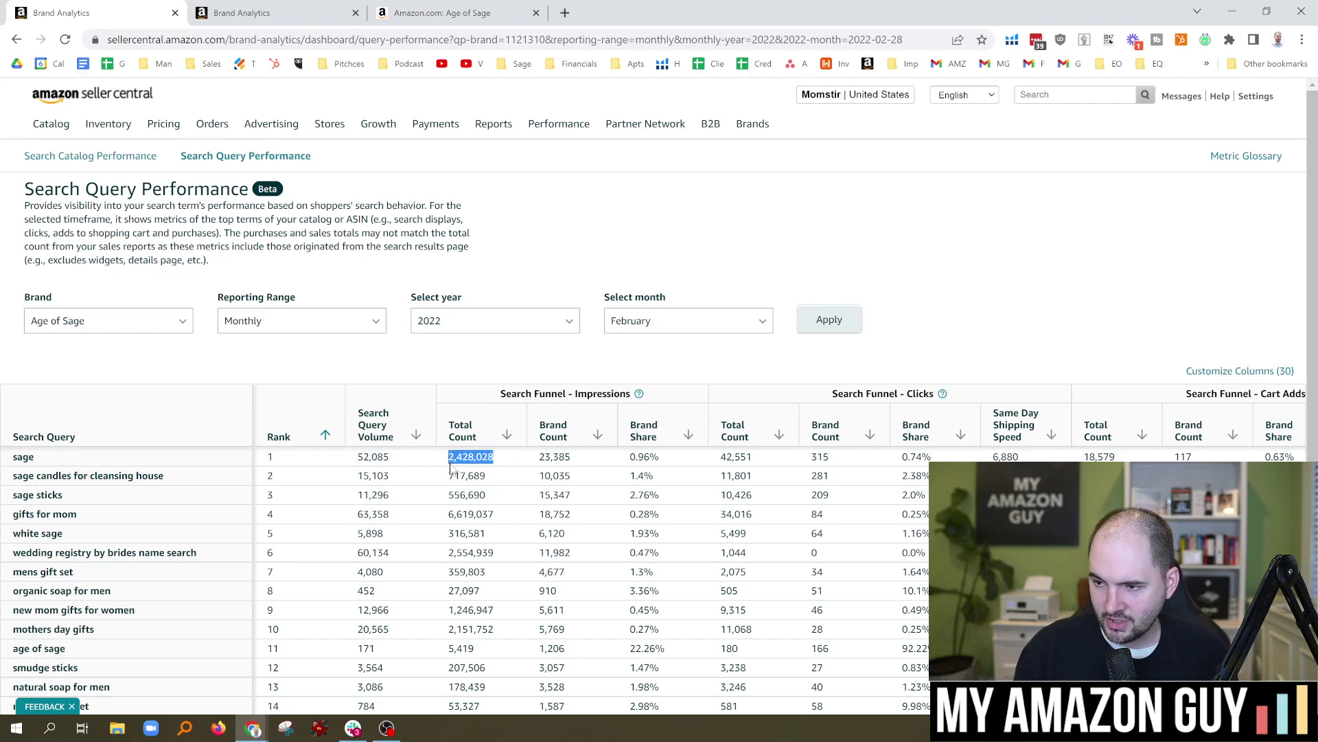
pyautogui.click(825, 464)
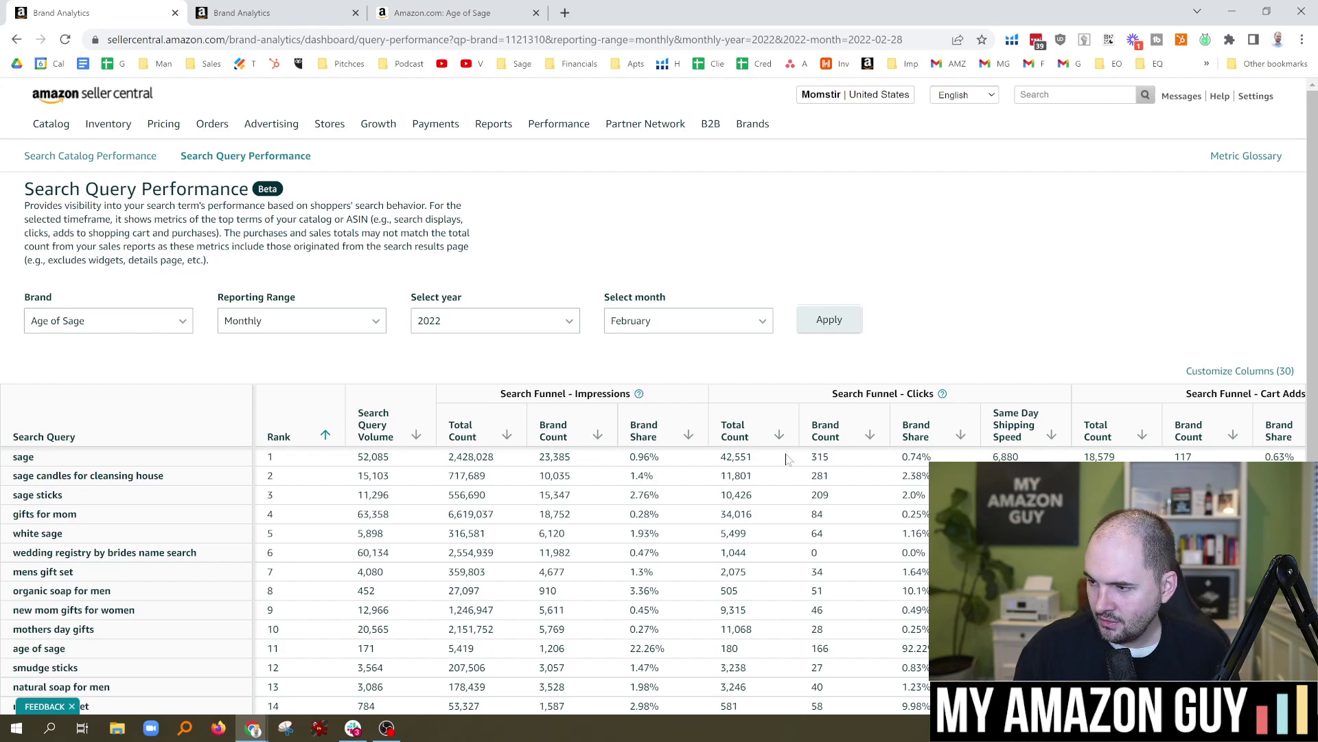
pyautogui.moveTo(836, 459); pyautogui.dragTo(814, 461)
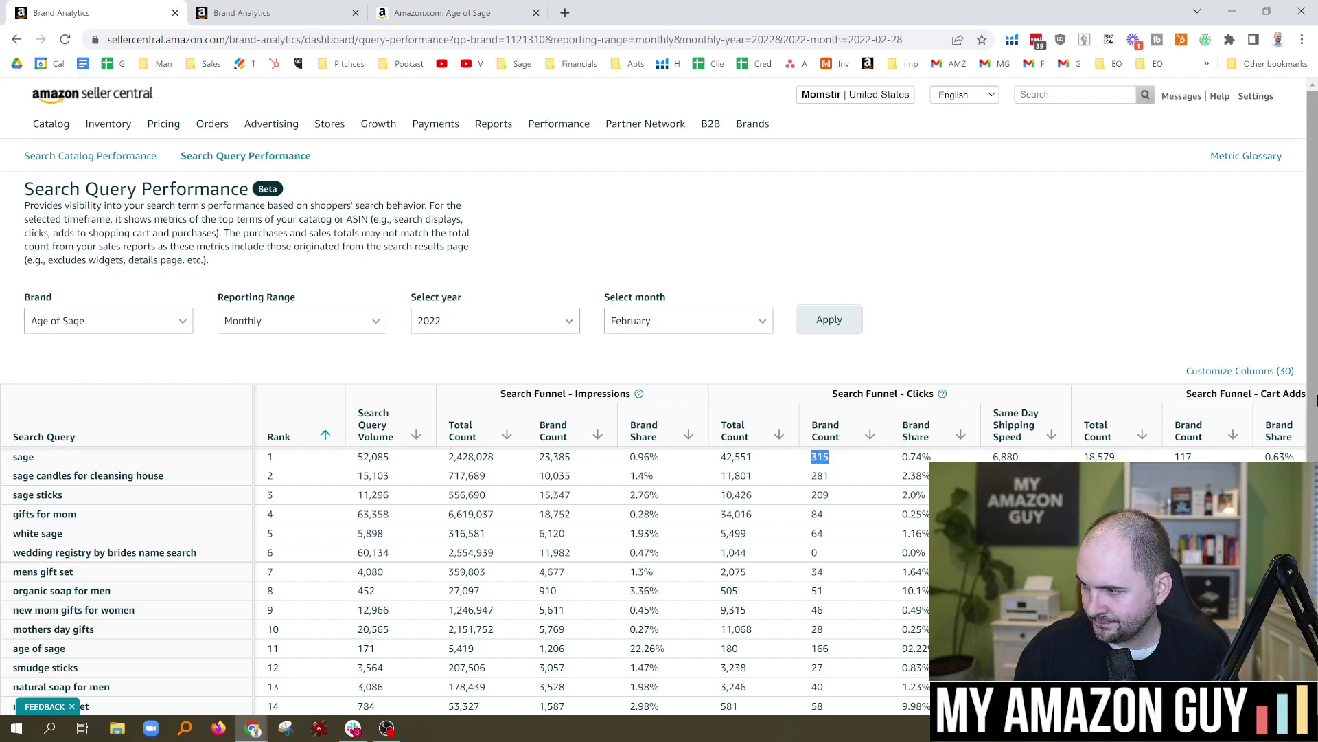
pyautogui.scroll(-3, 933, 420)
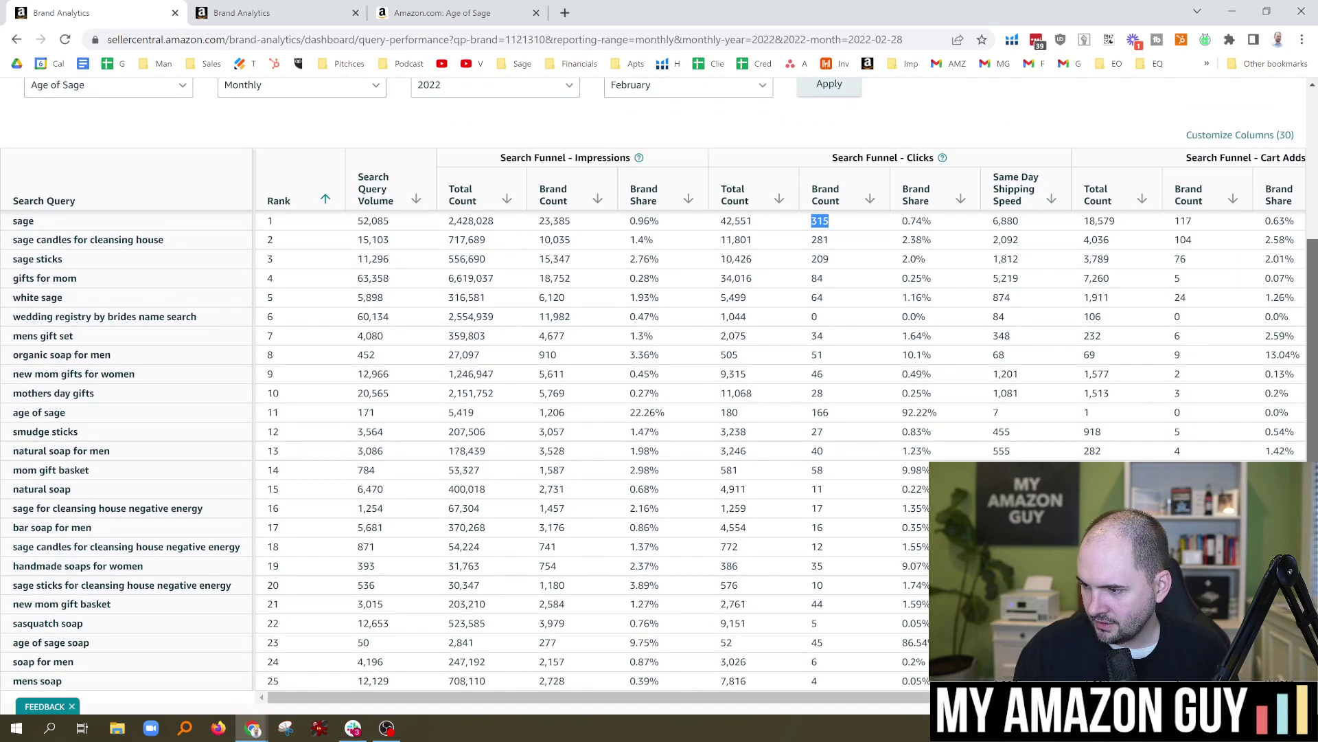
pyautogui.moveTo(892, 701); pyautogui.dragTo(1216, 700)
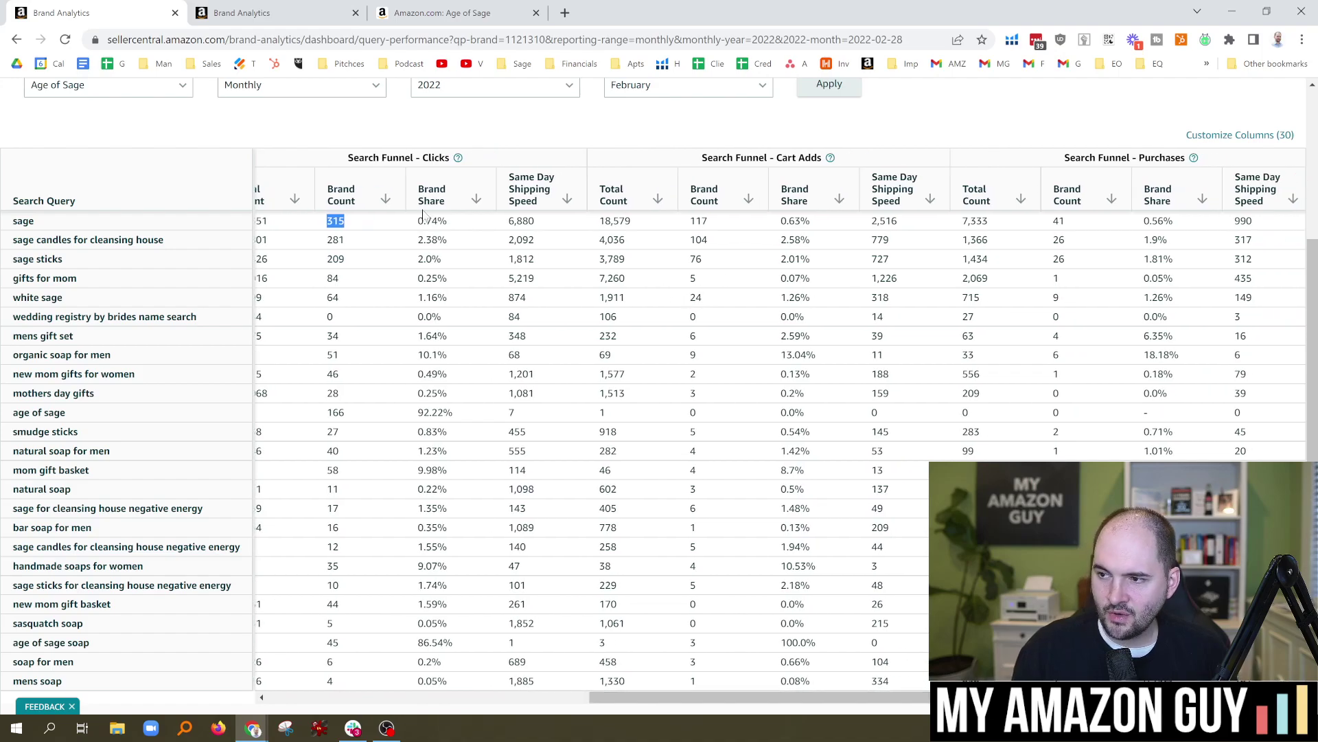
pyautogui.moveTo(447, 221); pyautogui.dragTo(425, 220)
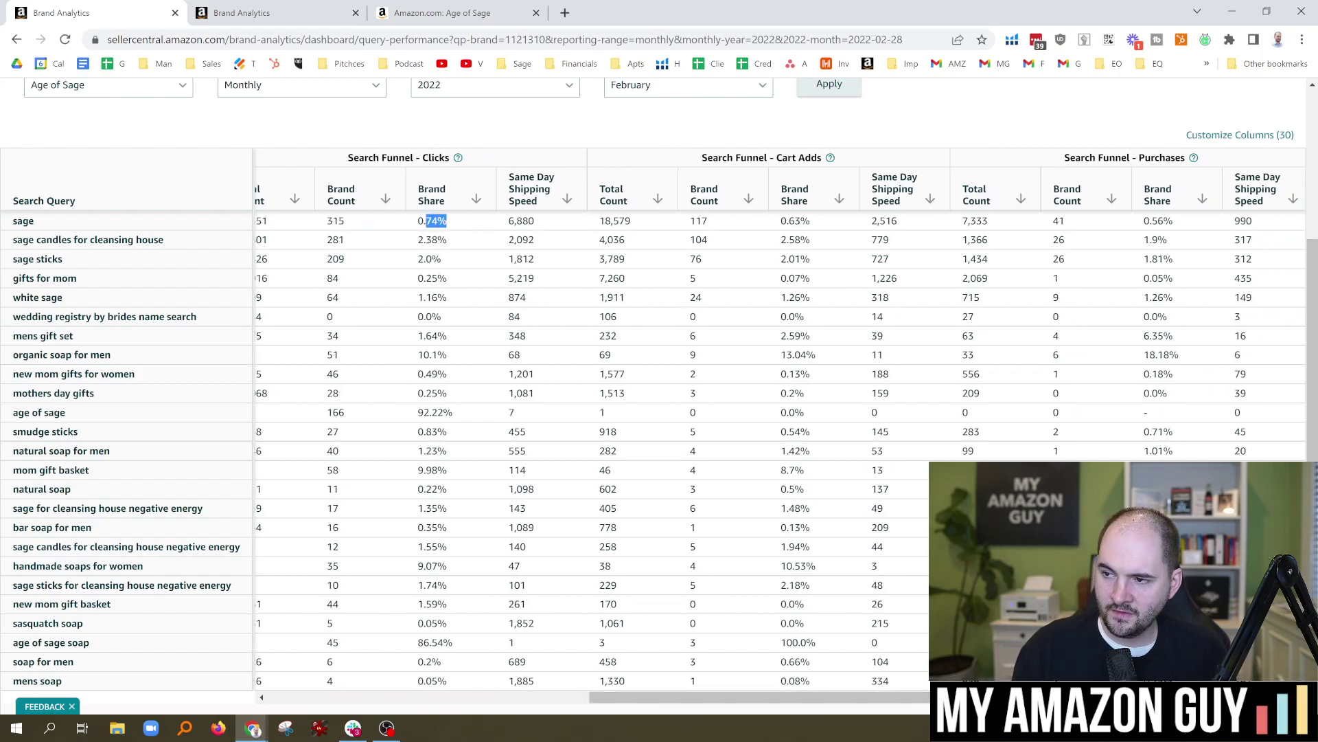
pyautogui.click(514, 225)
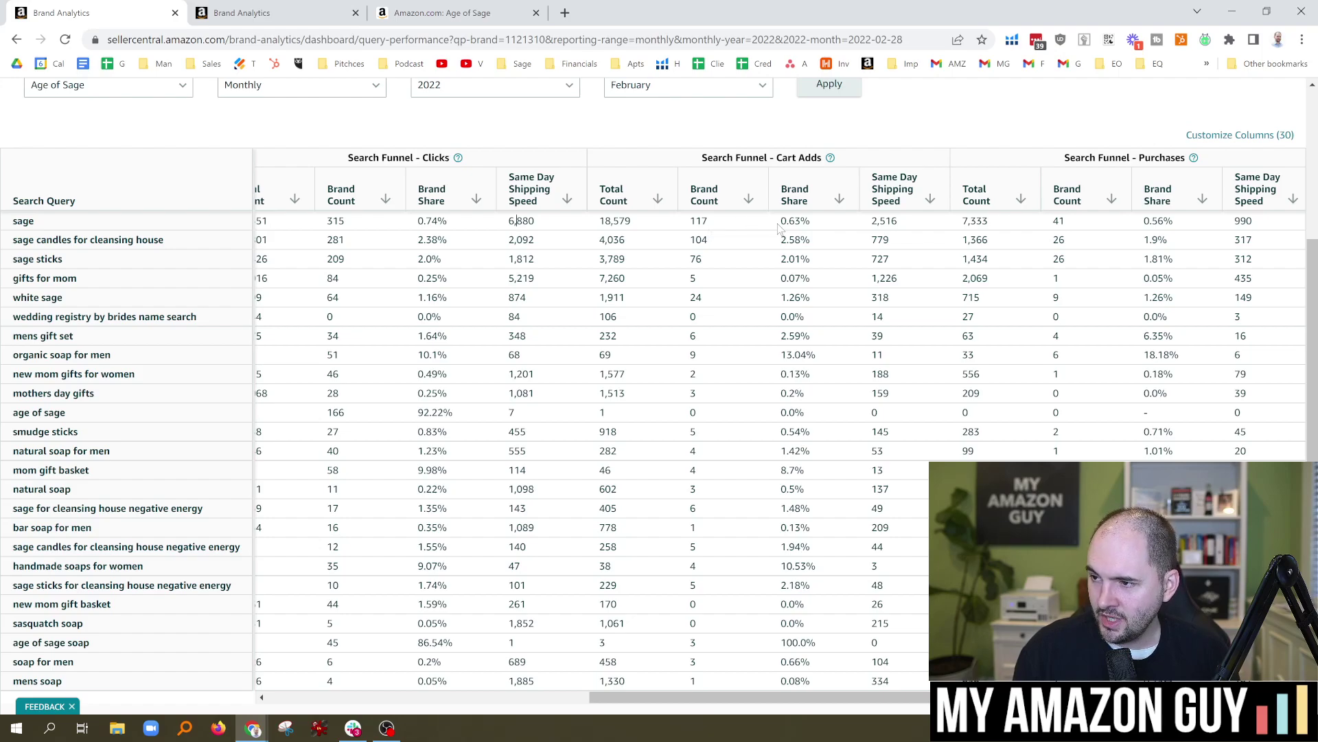
pyautogui.moveTo(631, 221); pyautogui.dragTo(598, 233)
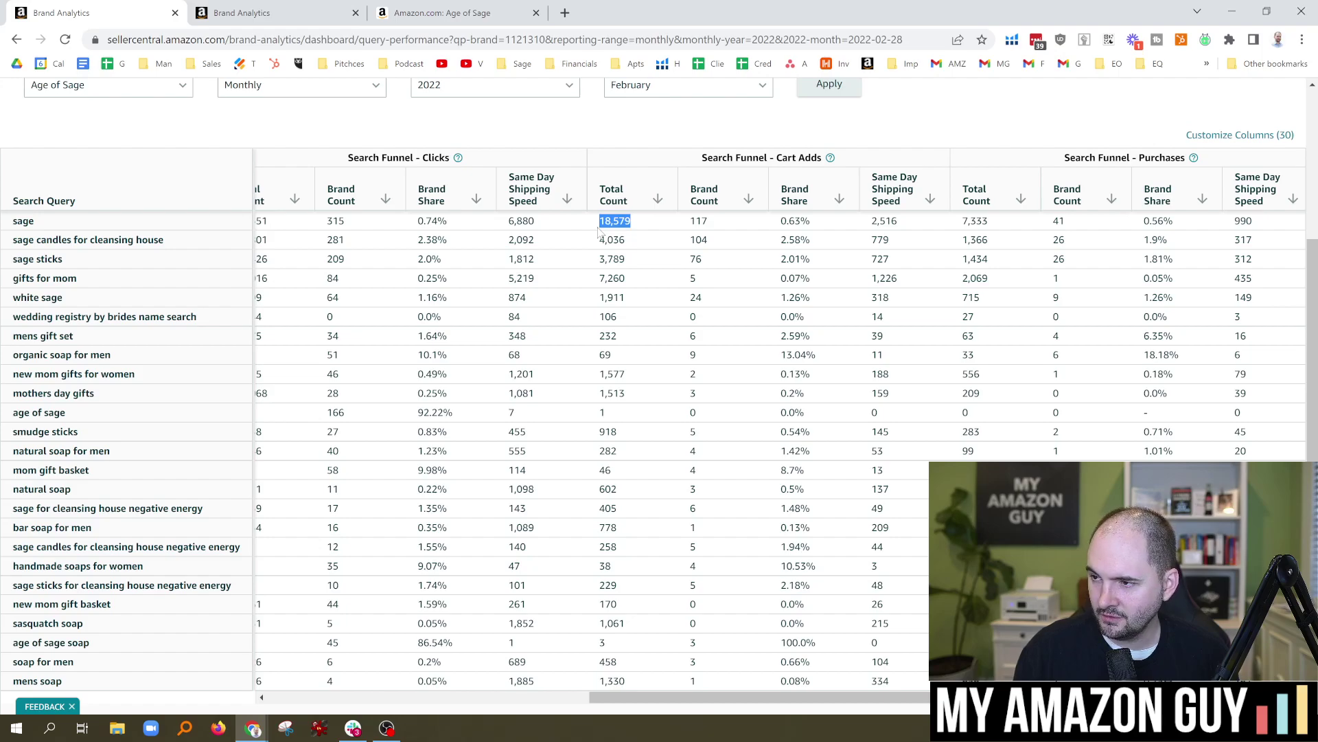
pyautogui.click(711, 220)
pyautogui.moveTo(782, 220); pyautogui.dragTo(811, 221)
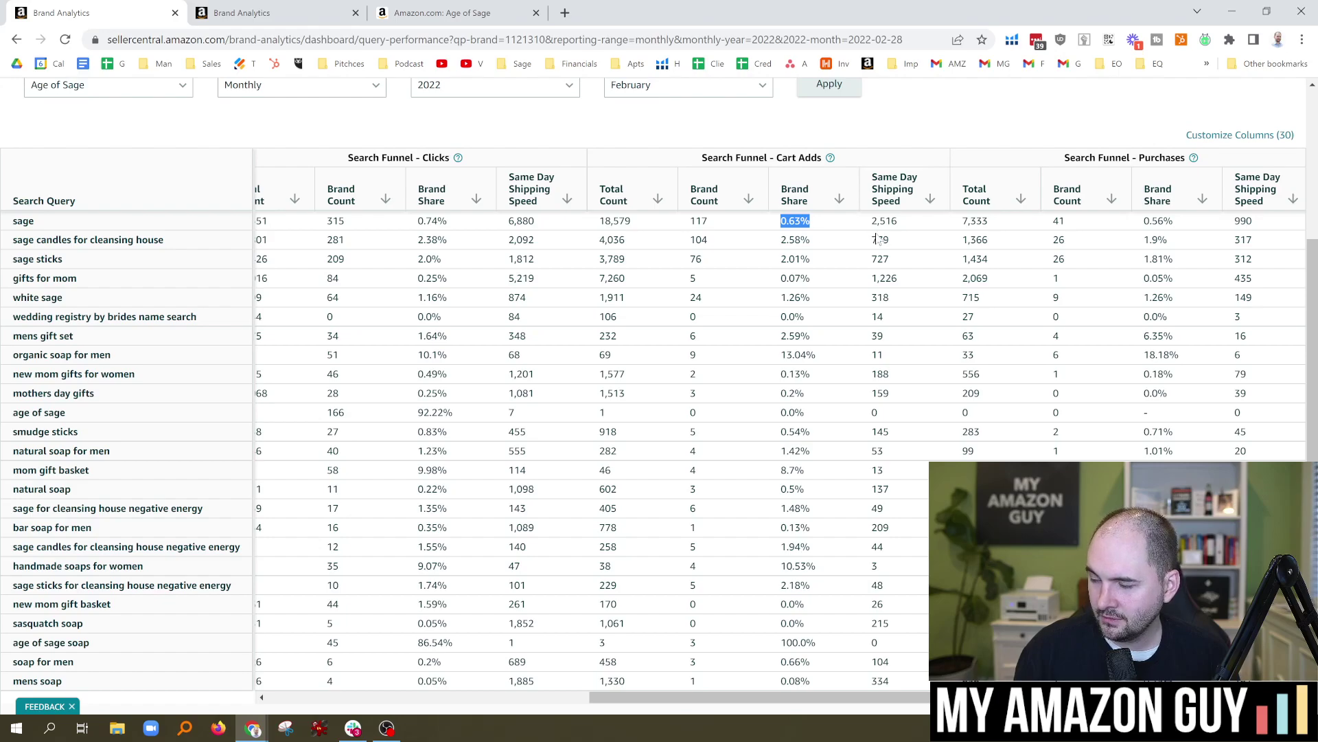
pyautogui.moveTo(924, 697); pyautogui.dragTo(929, 697)
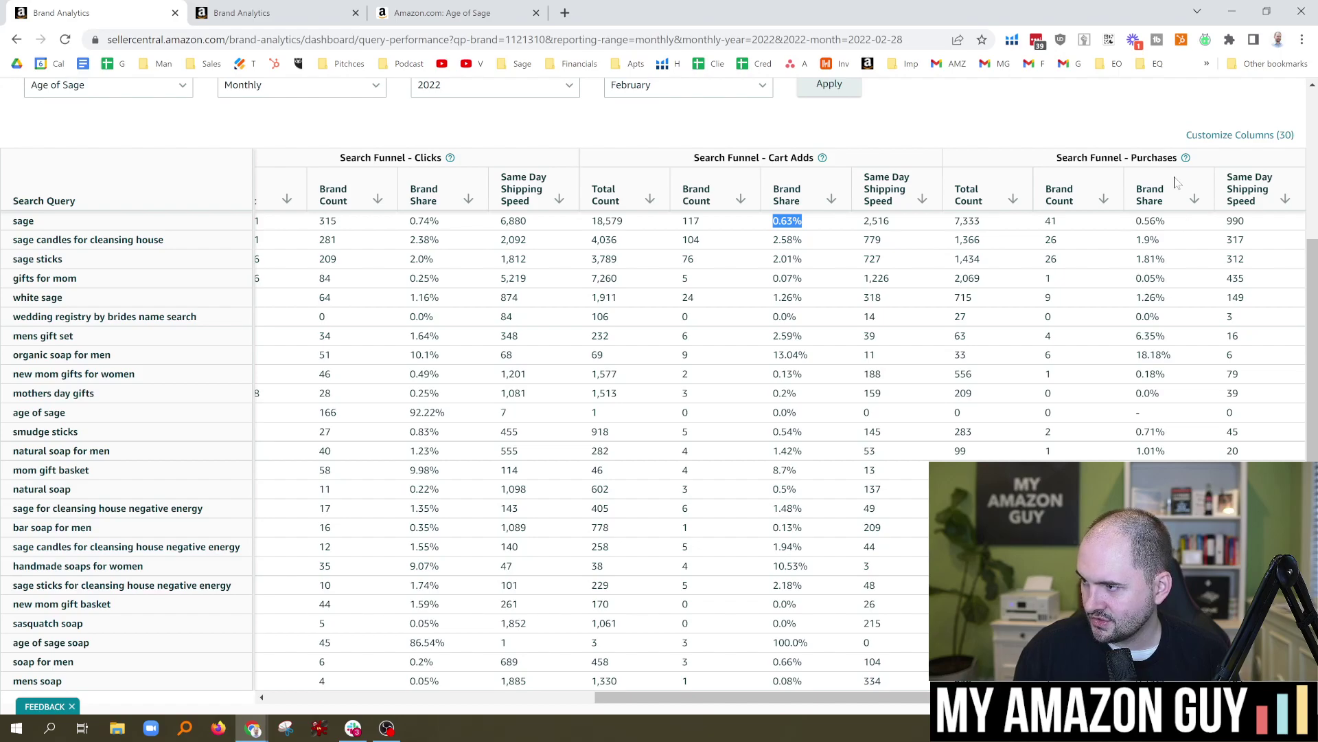
pyautogui.moveTo(1135, 220); pyautogui.dragTo(1165, 229)
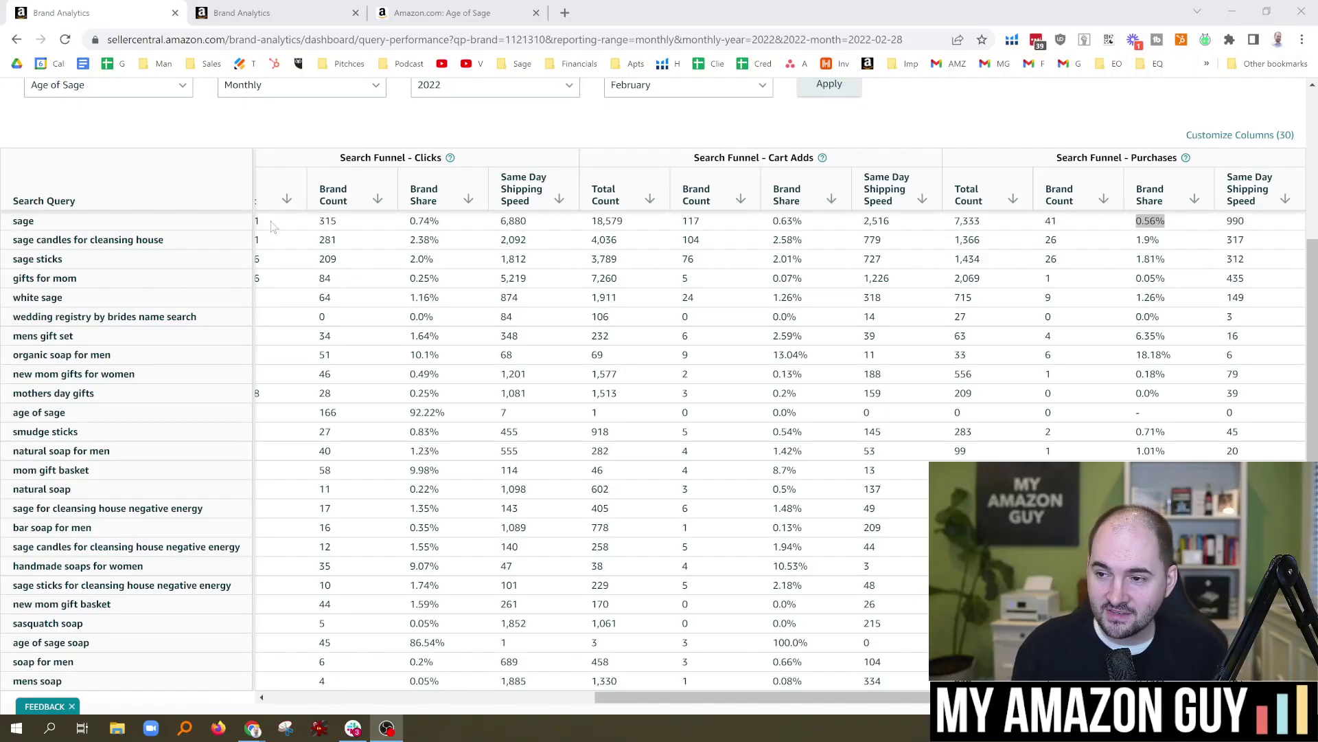
pyautogui.click(279, 227)
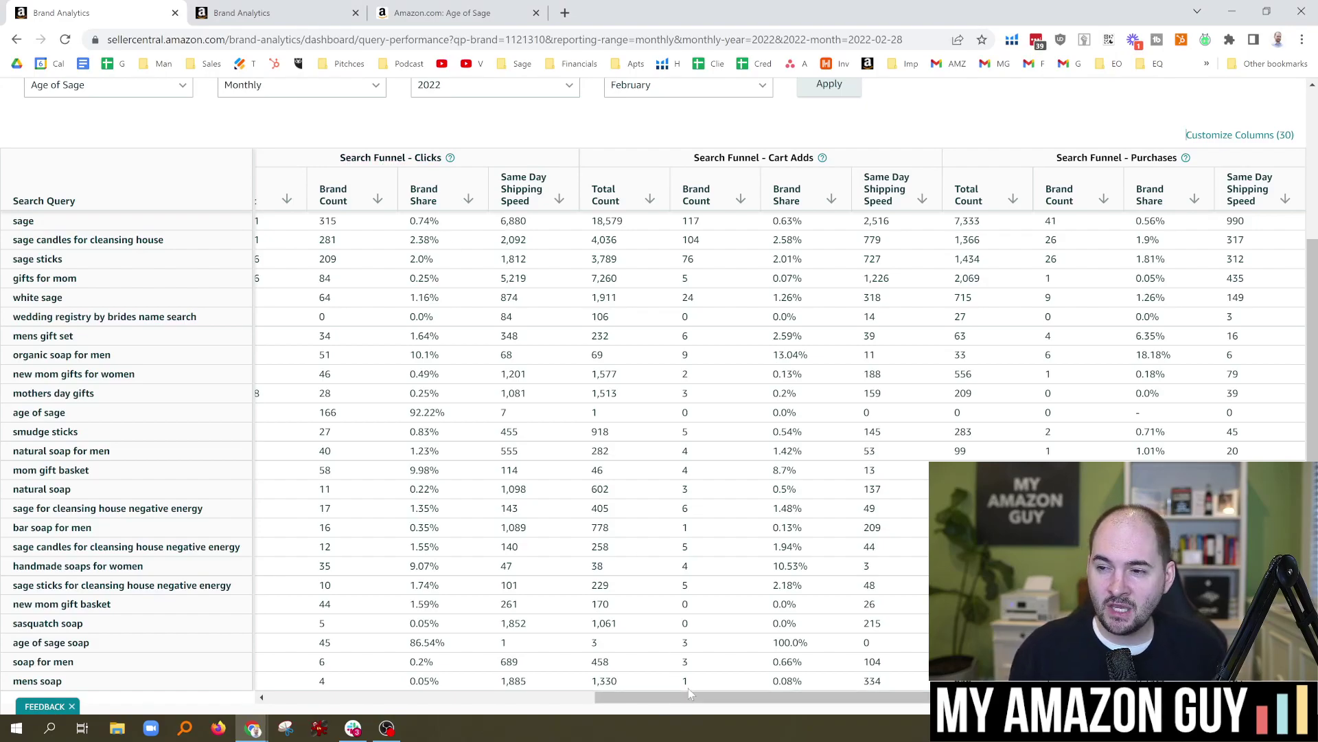
pyautogui.moveTo(685, 700); pyautogui.dragTo(323, 679)
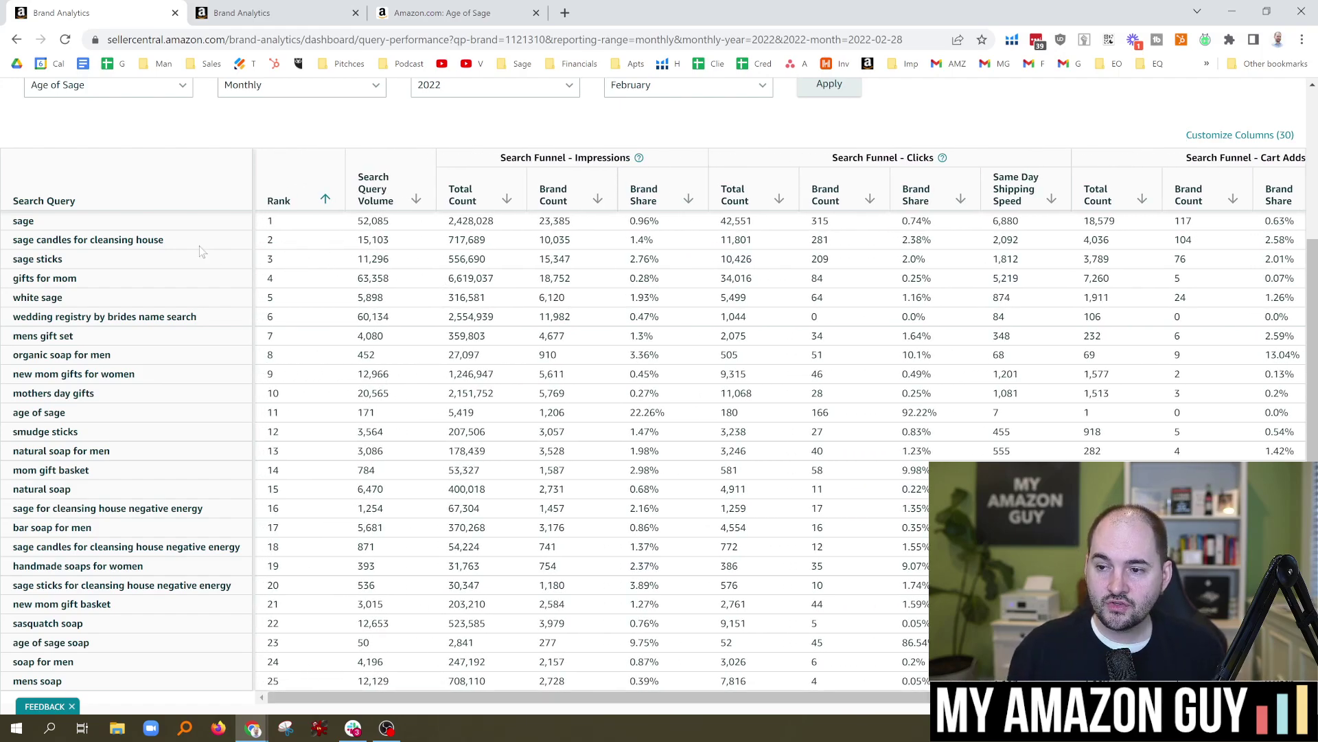
pyautogui.scroll(1, 203, 273)
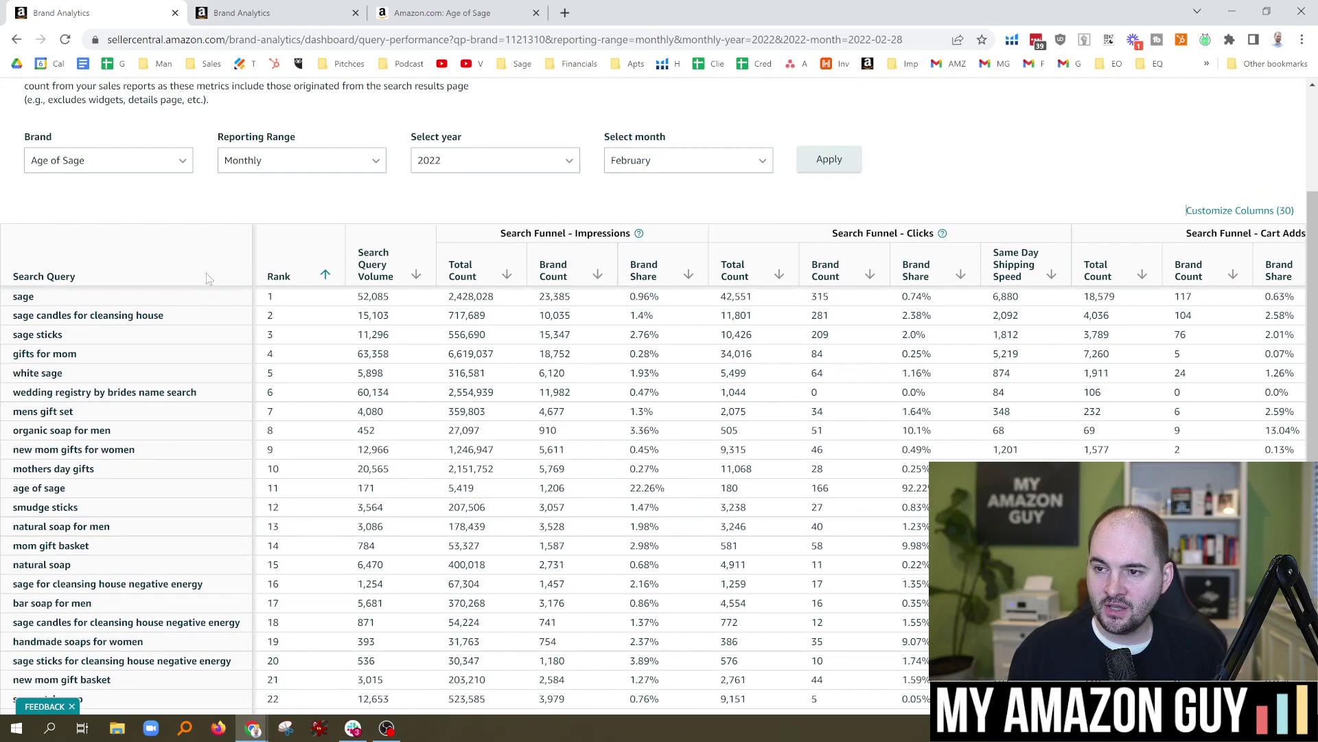
pyautogui.click(98, 165)
pyautogui.click(177, 197)
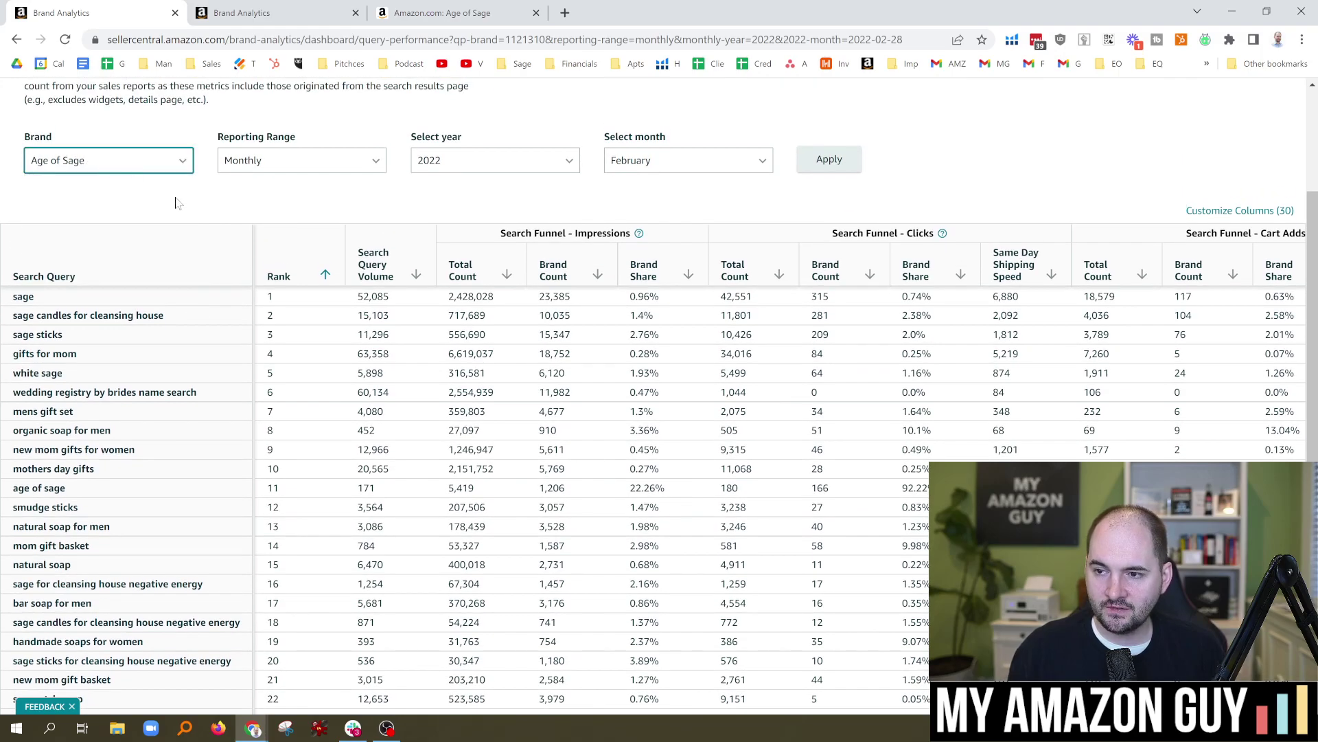
pyautogui.moveTo(108, 339); pyautogui.dragTo(12, 337)
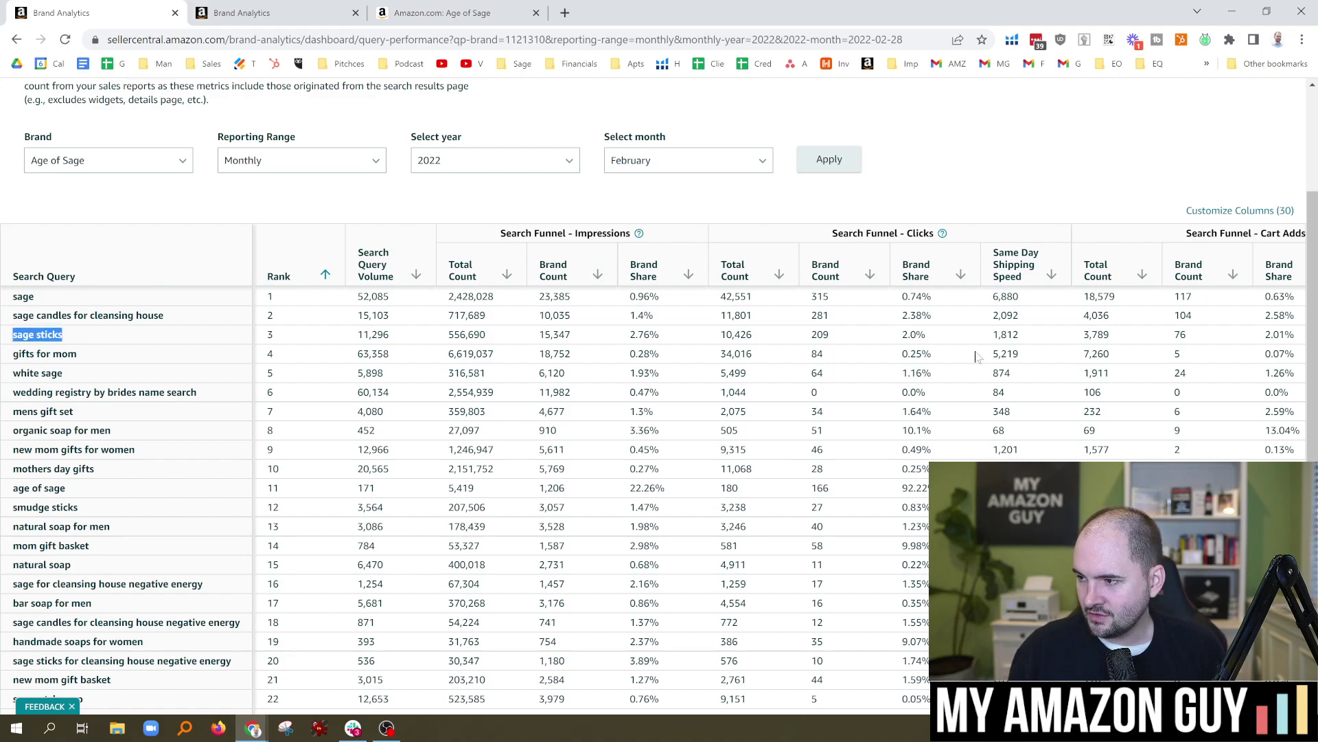
pyautogui.moveTo(943, 339); pyautogui.dragTo(896, 338)
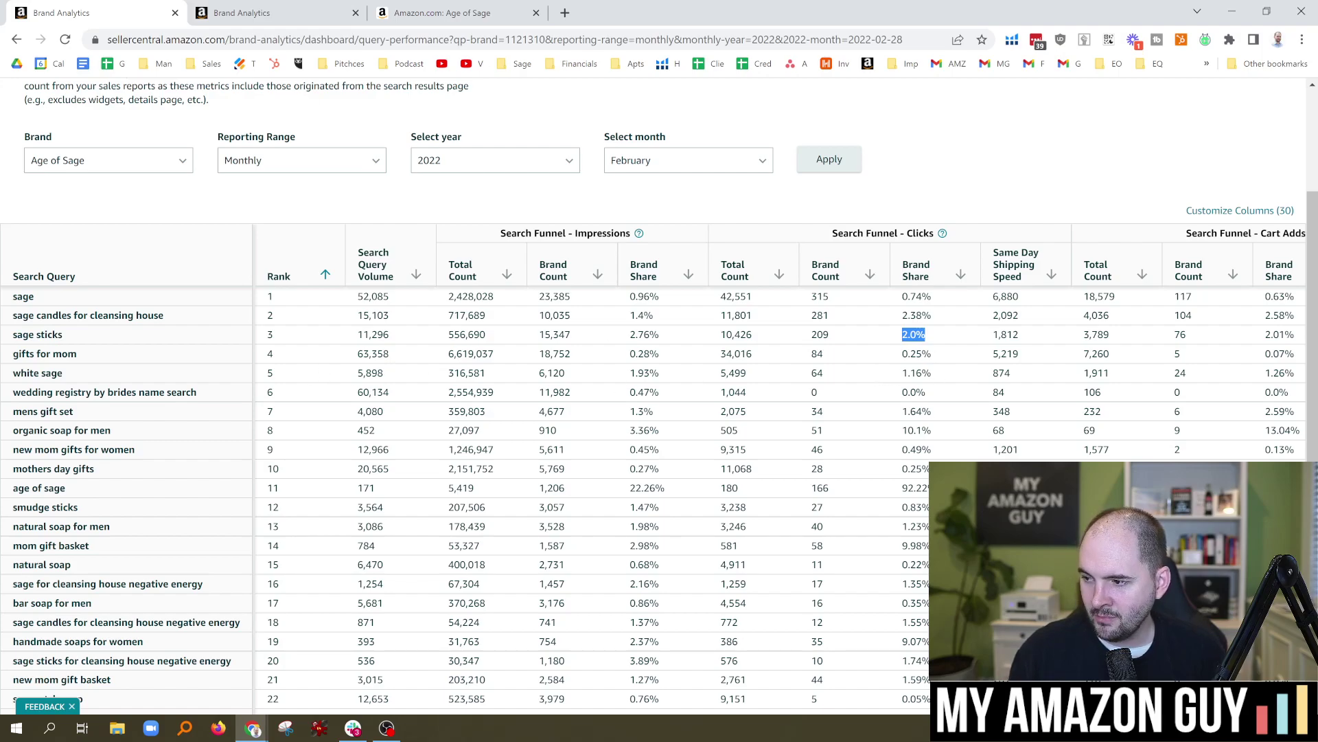
pyautogui.moveTo(938, 430); pyautogui.dragTo(886, 432)
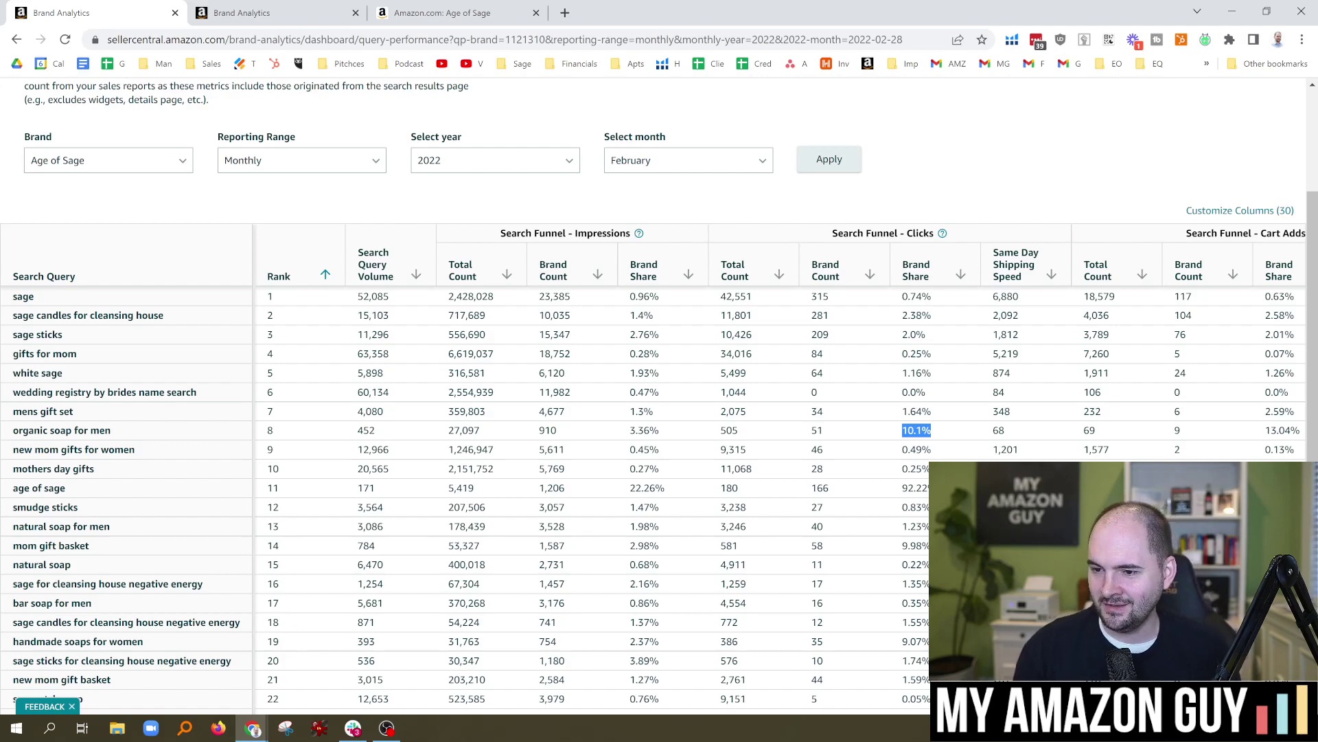
pyautogui.scroll(-1, 911, 405)
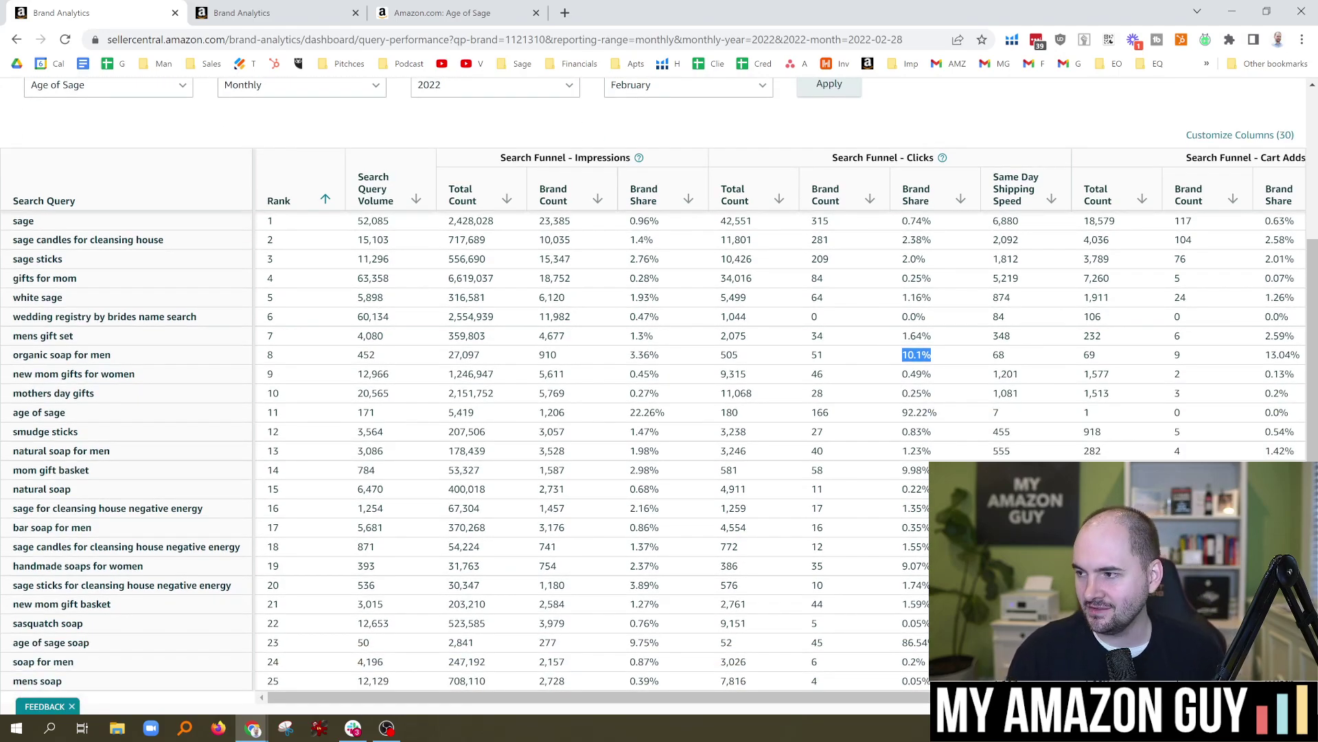
pyautogui.moveTo(846, 697); pyautogui.dragTo(951, 697)
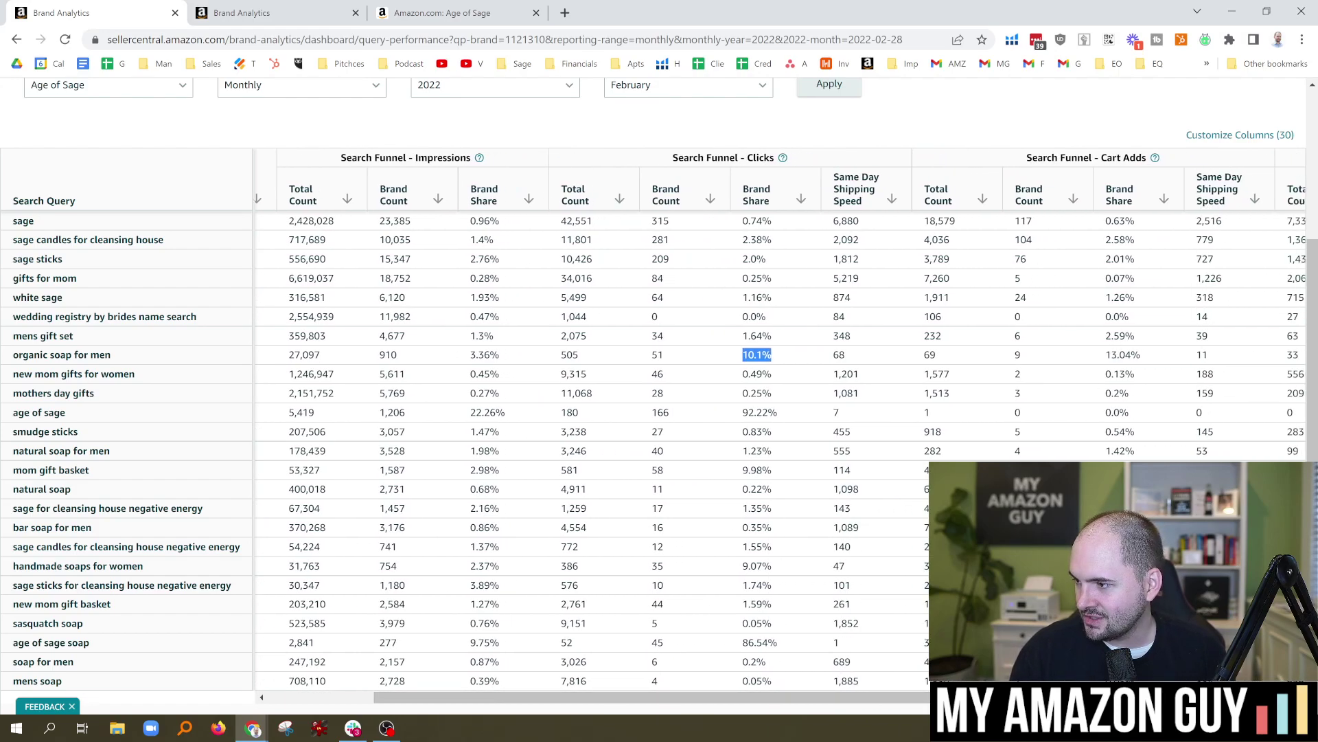
pyautogui.moveTo(1106, 355); pyautogui.dragTo(1168, 366)
pyautogui.hscroll(5, 1140, 355)
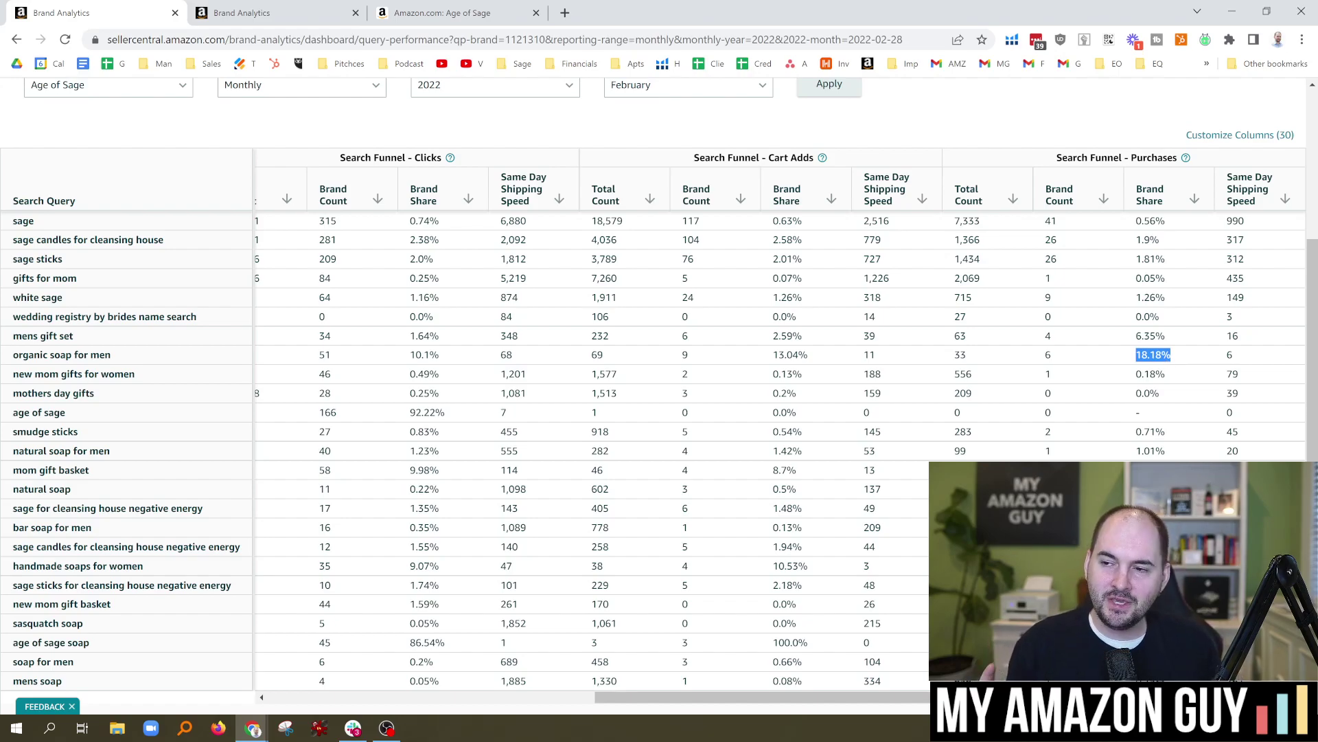
# View the Fruity Scent Natural Bar Soap set in its Masculine scent, then return to Brand Analytics.
pyautogui.click(529, 9)
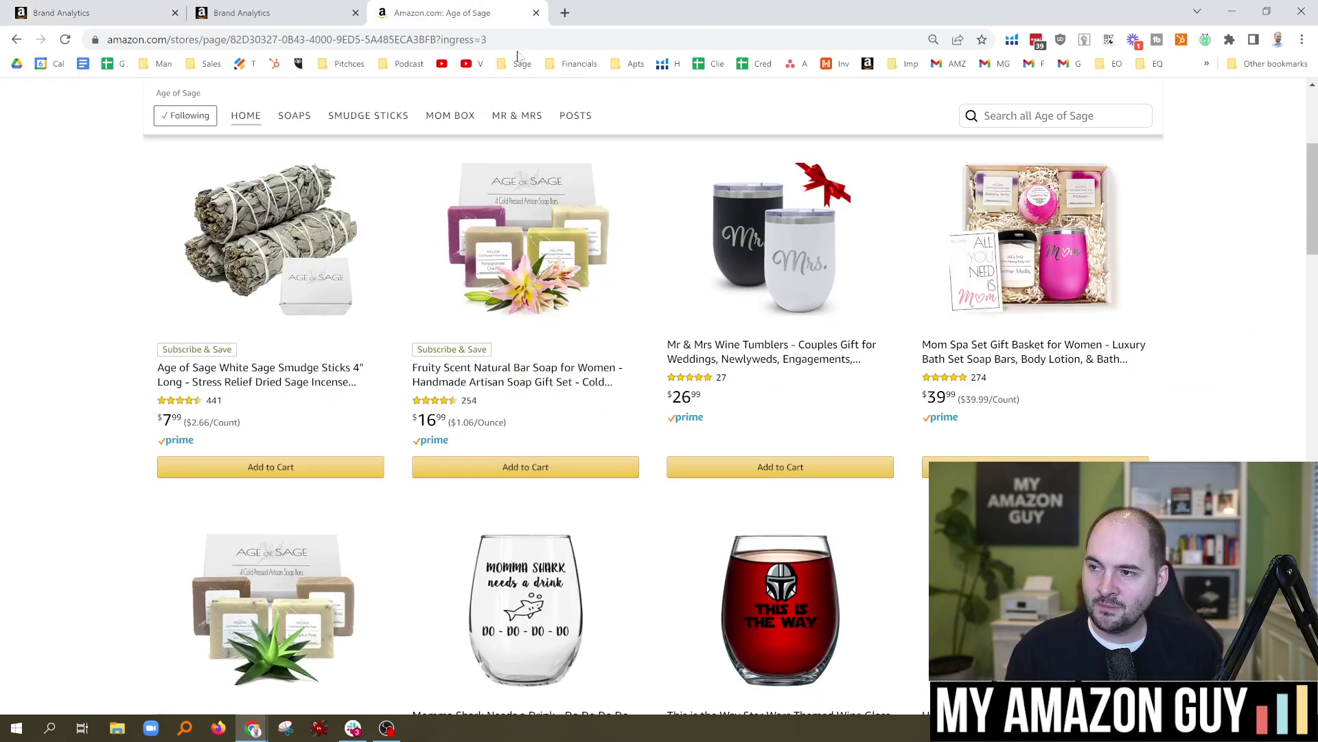
pyautogui.click(537, 270)
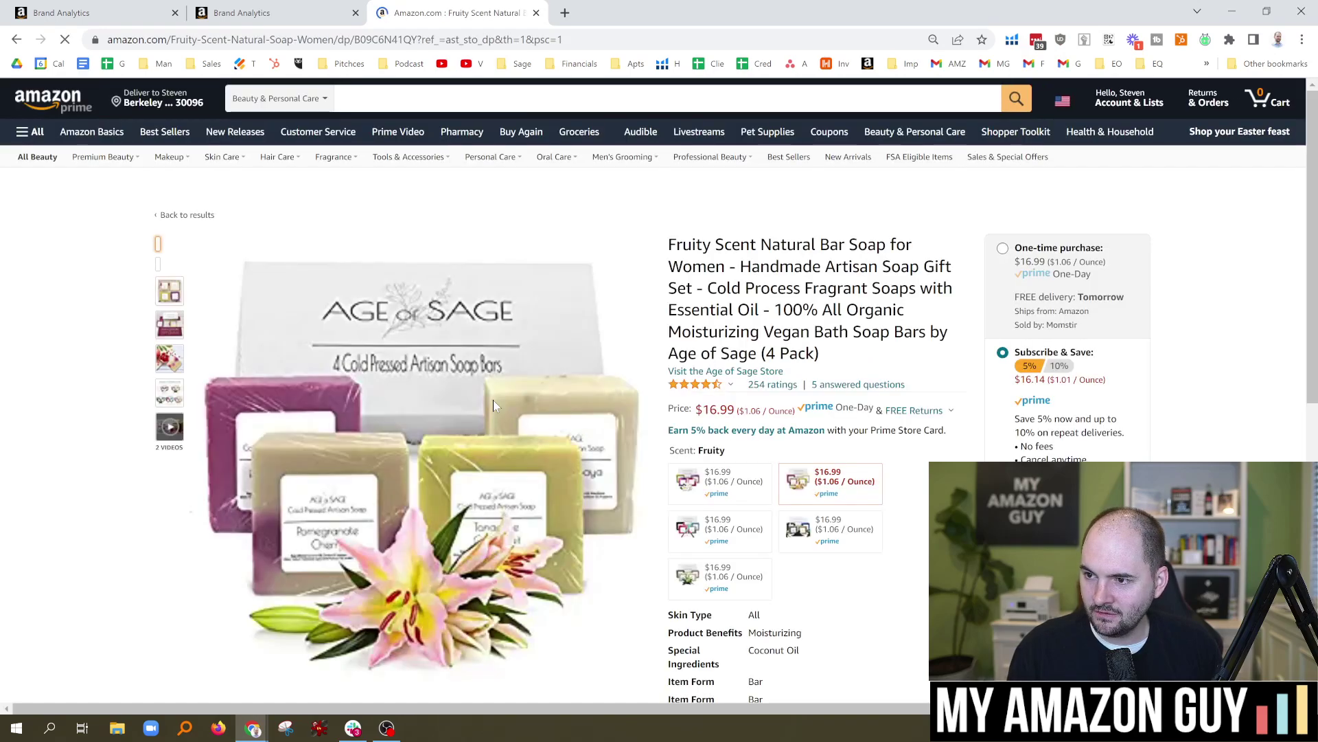
pyautogui.scroll(-1, 659, 377)
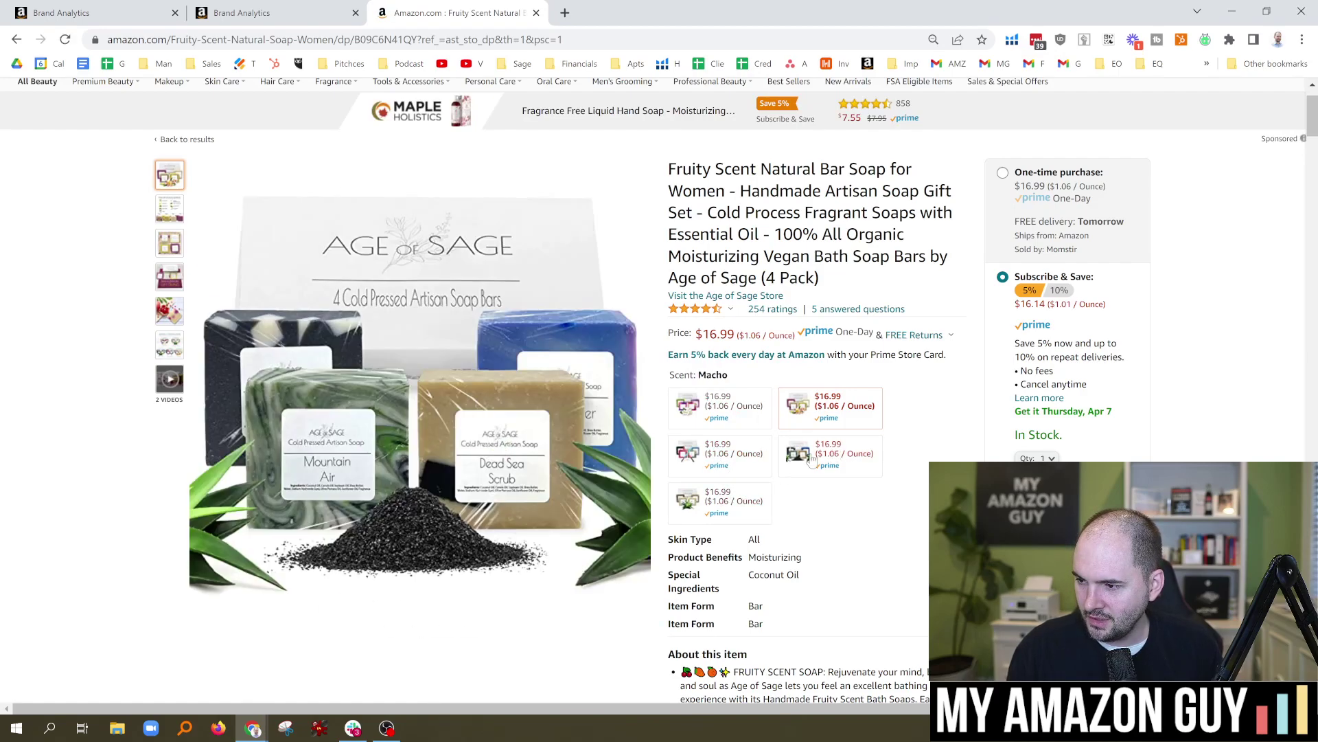
pyautogui.click(718, 501)
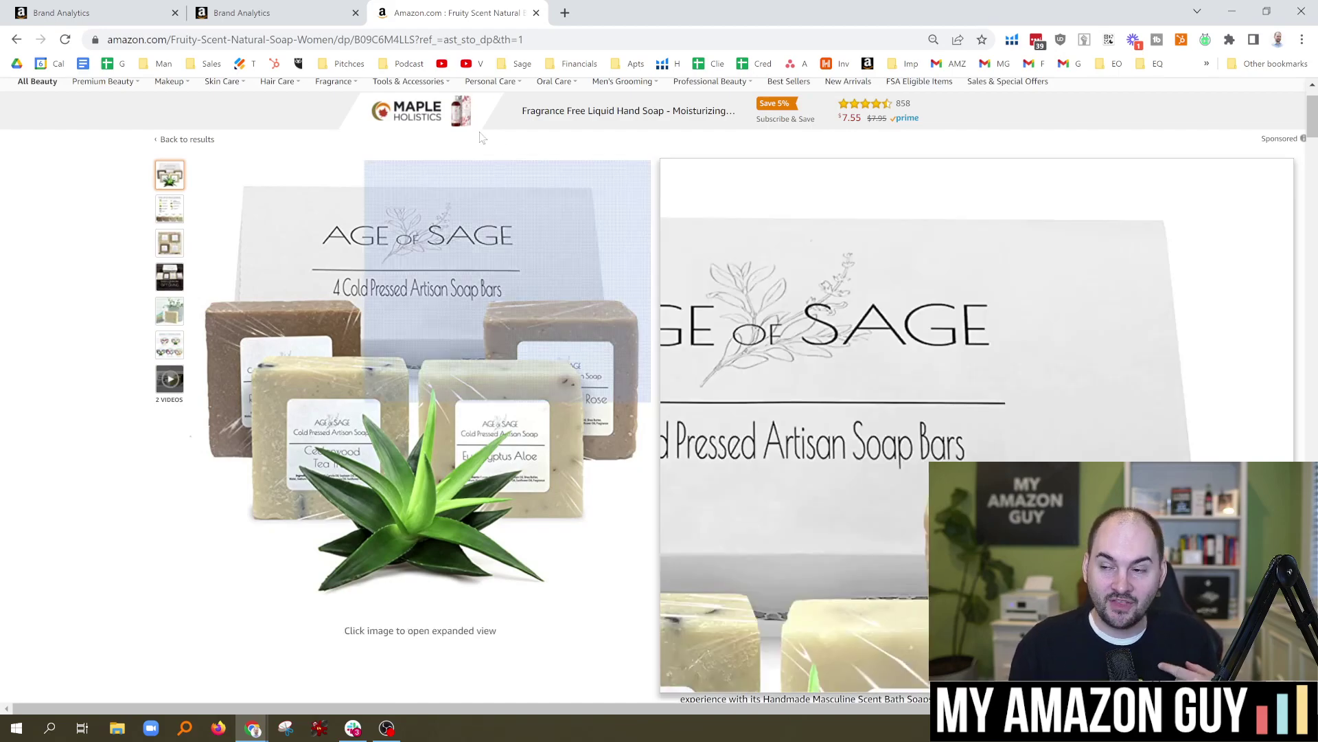
pyautogui.click(141, 8)
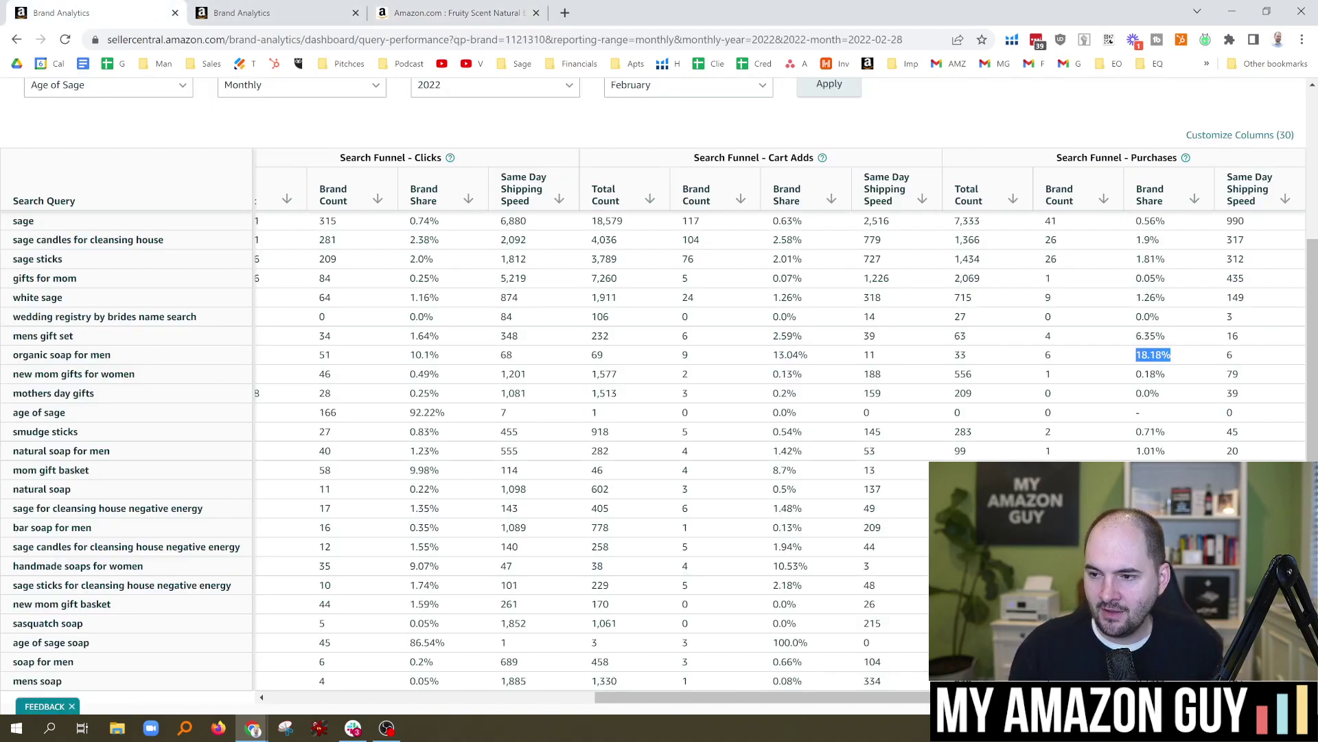
# Note the 452 search volume for the organic soap for men query.
pyautogui.moveTo(663, 697); pyautogui.dragTo(261, 206)
pyautogui.click(230, 333)
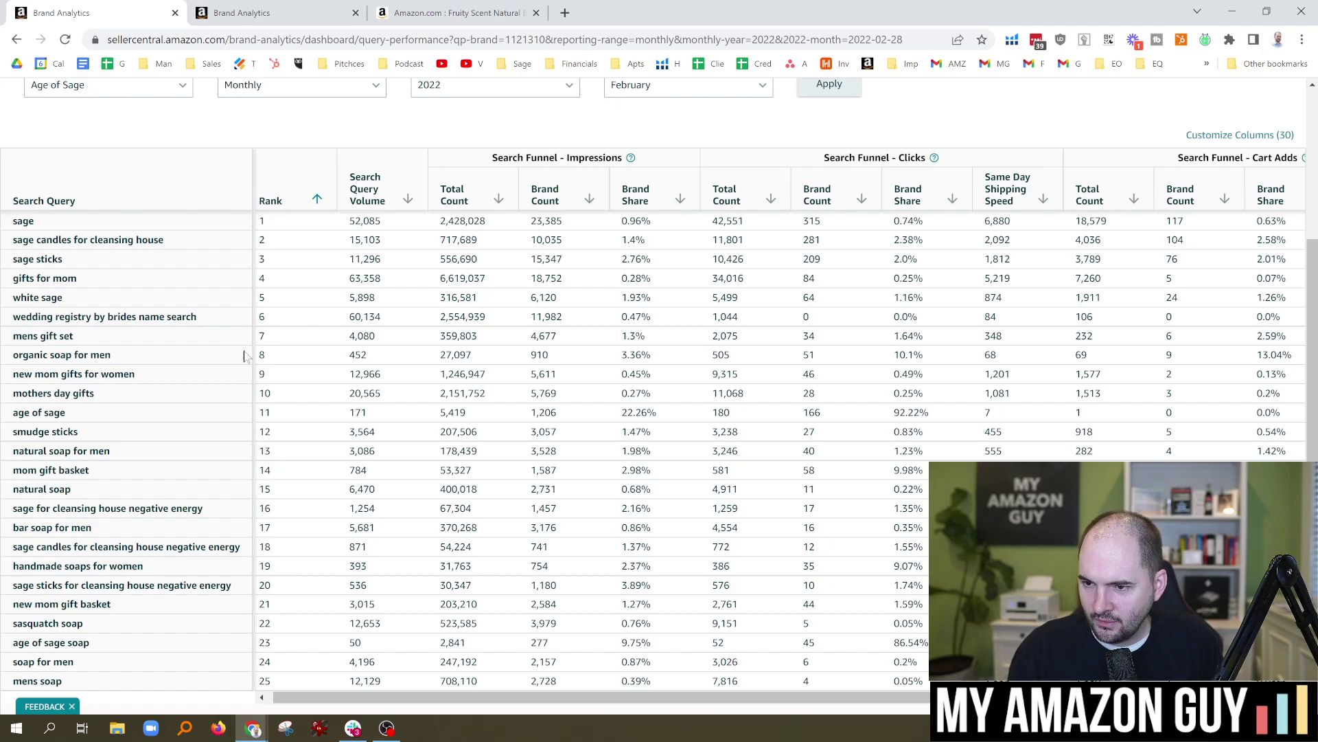
pyautogui.moveTo(348, 355); pyautogui.dragTo(385, 357)
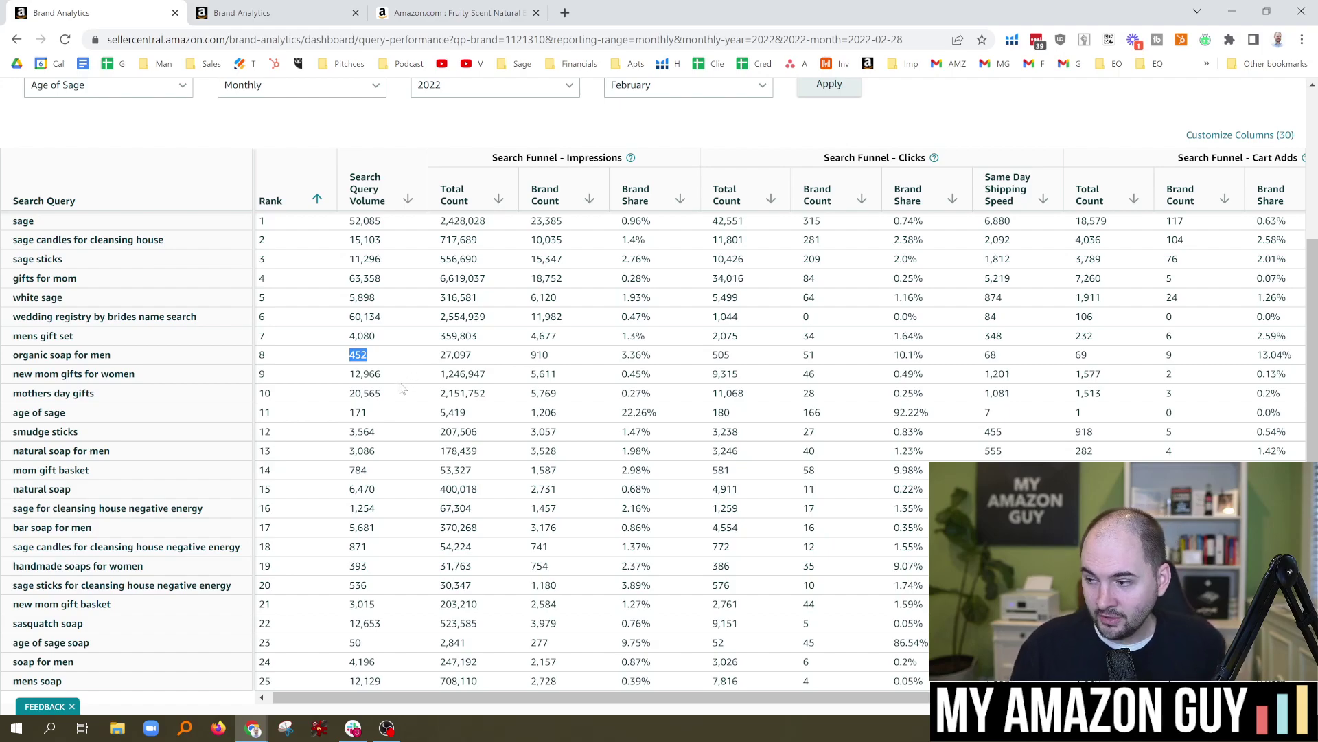
# Sort the February 2022 queries by Purchases brand share and scroll through the results.
pyautogui.moveTo(824, 697); pyautogui.dragTo(1145, 697)
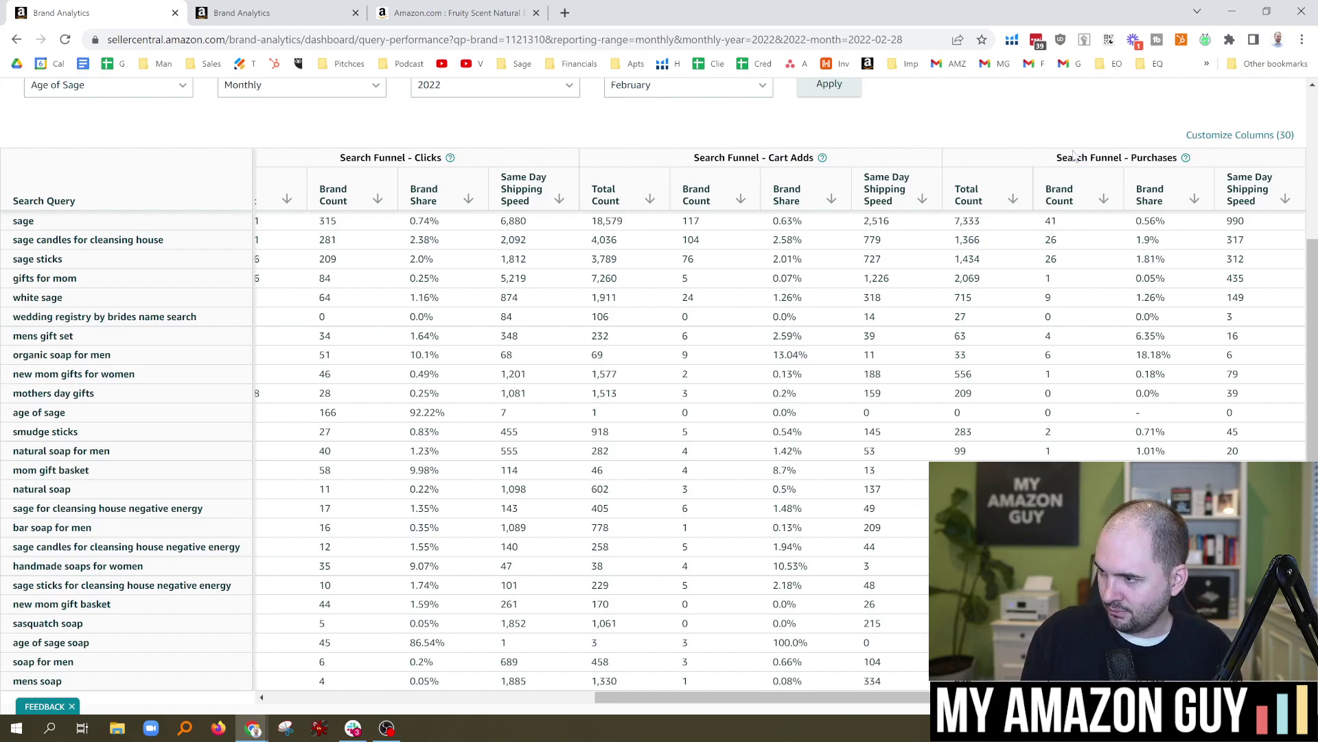
pyautogui.click(1194, 201)
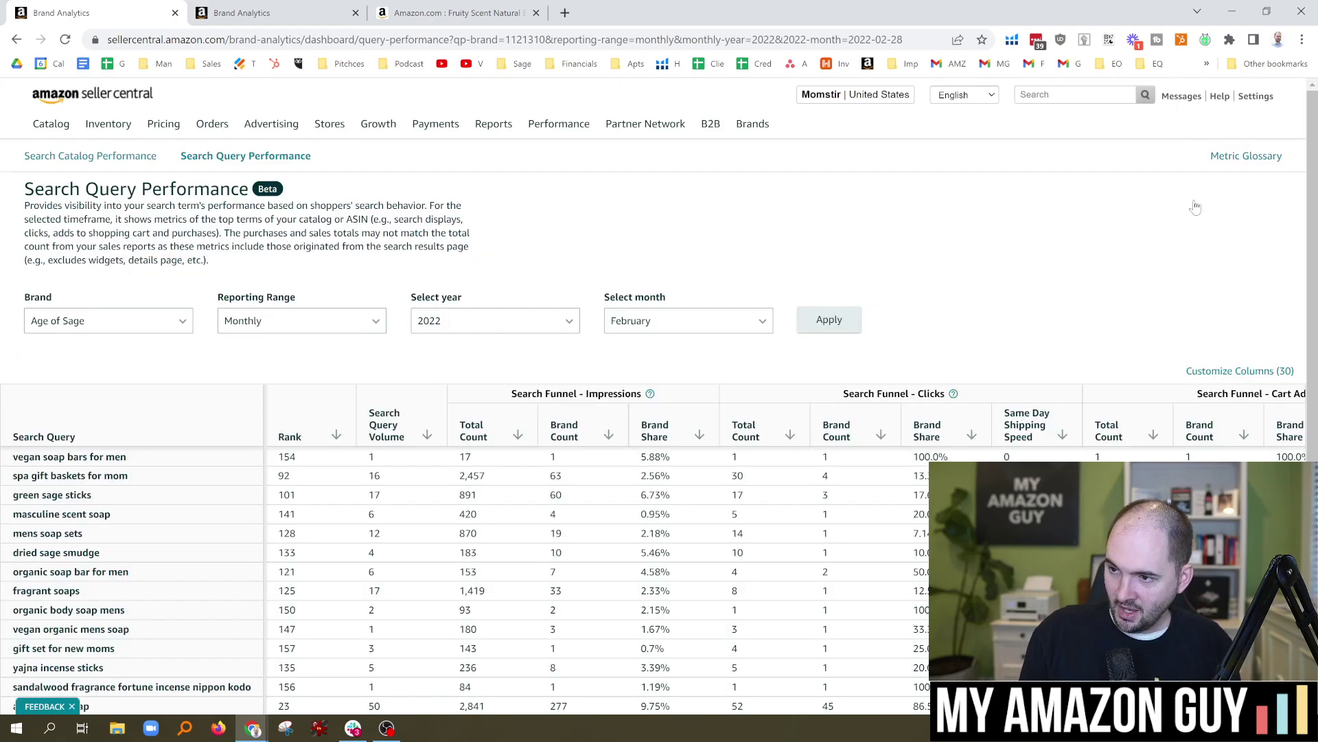
pyautogui.scroll(-1, 1071, 236)
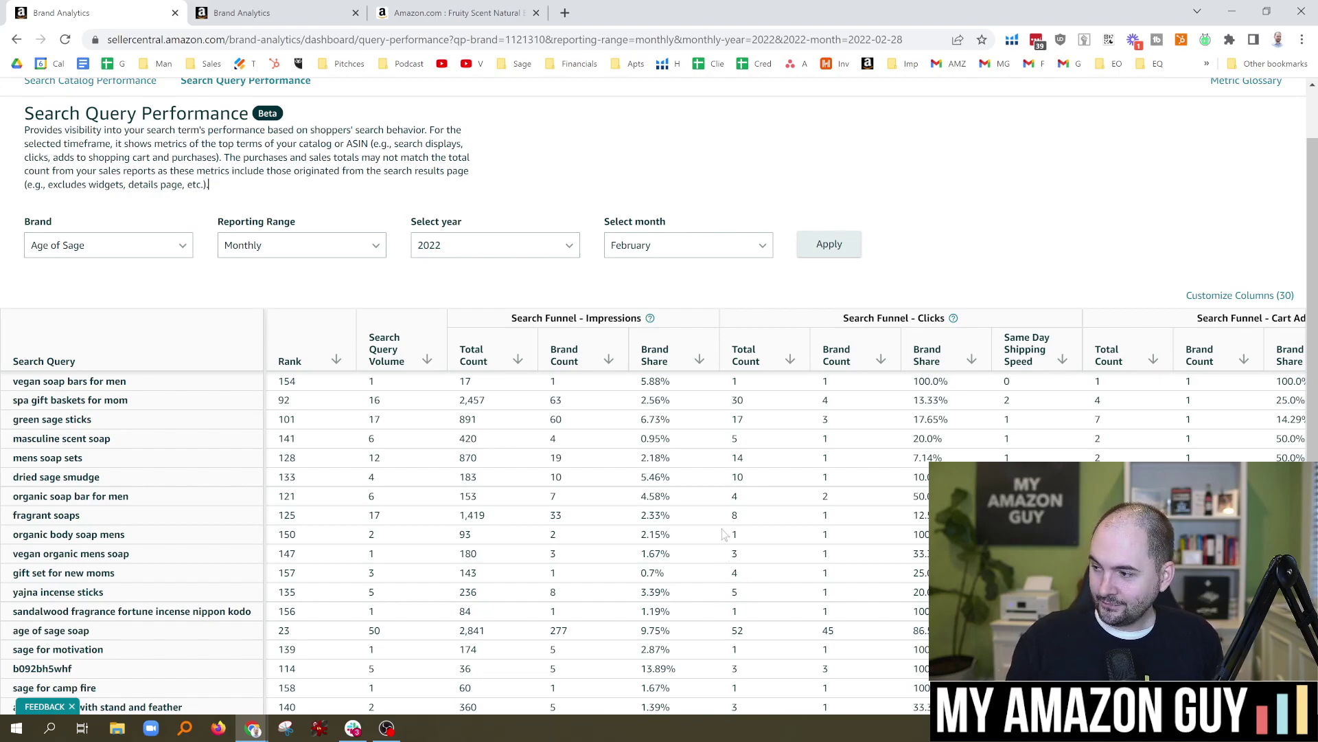
pyautogui.scroll(-1, 1060, 275)
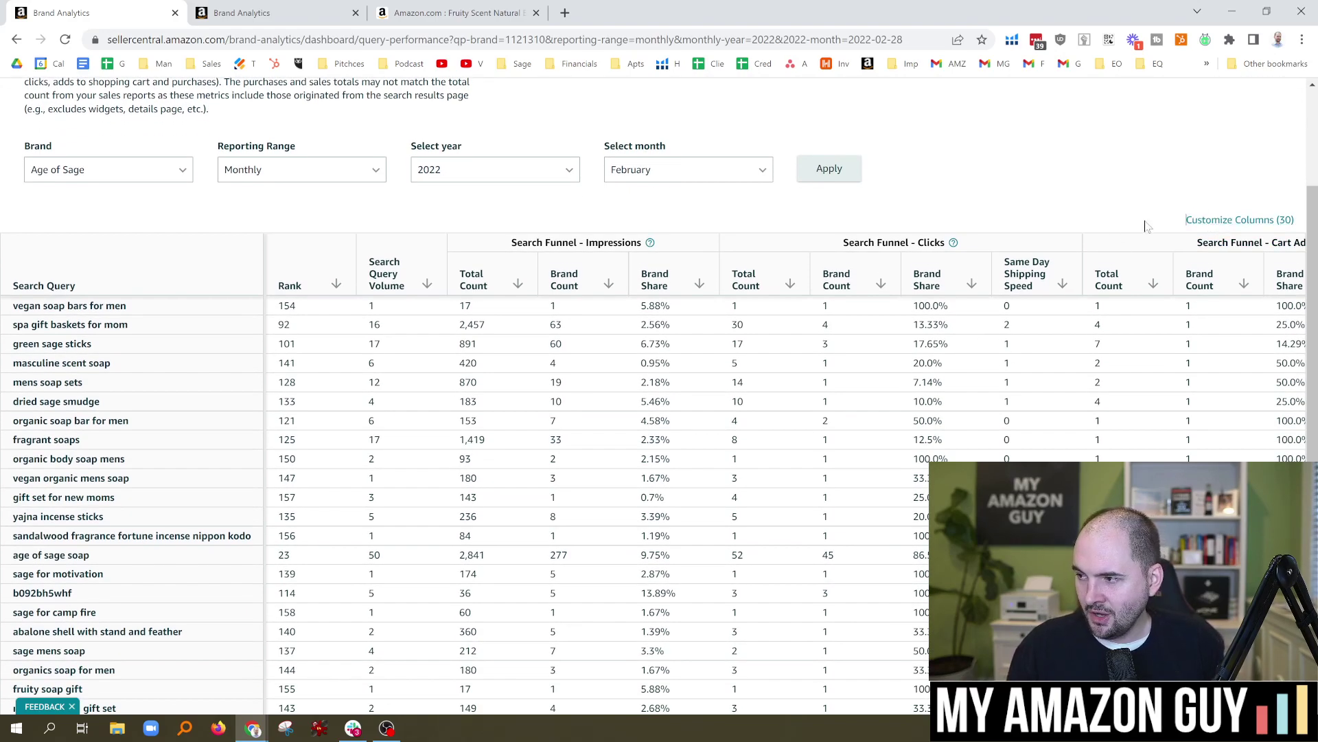
# Uncheck Same Day Shipping Speed under Clicks, Cart Adds and Purchases in Customize Columns, and save.
pyautogui.click(1226, 220)
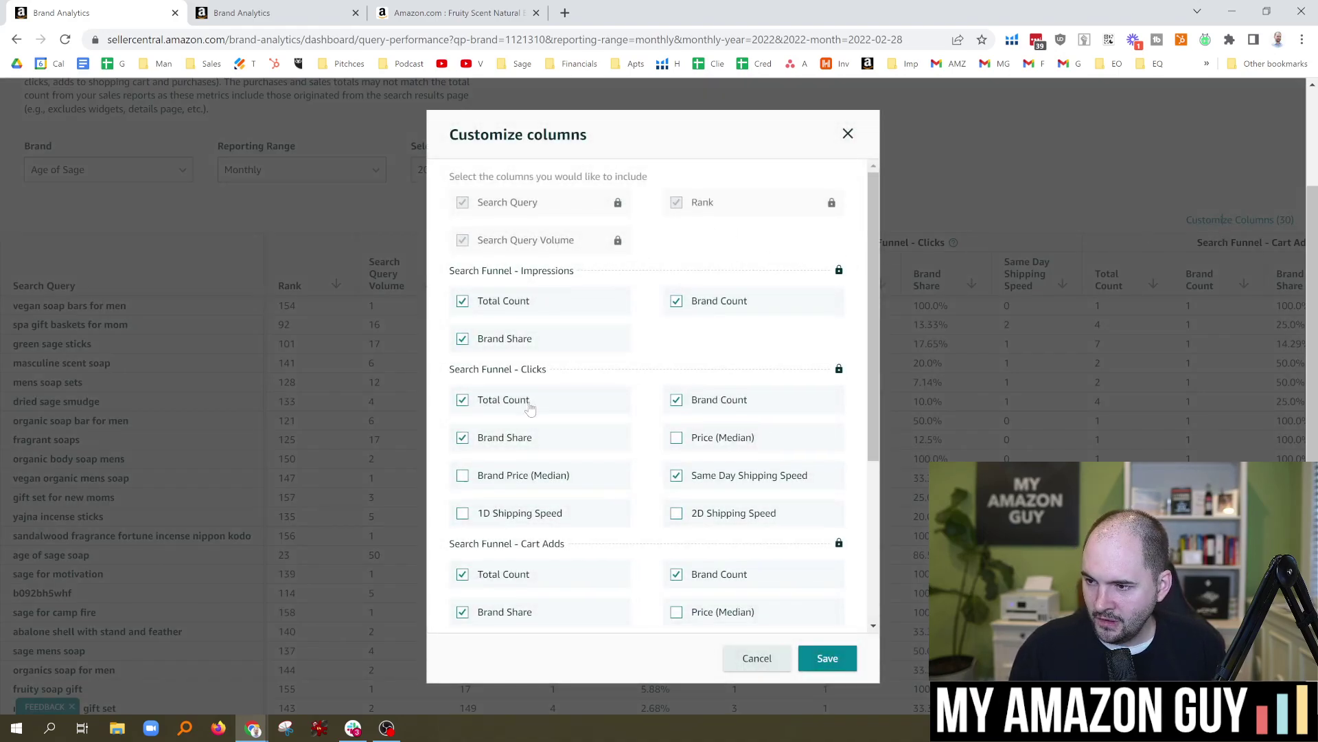
pyautogui.scroll(-2, 512, 385)
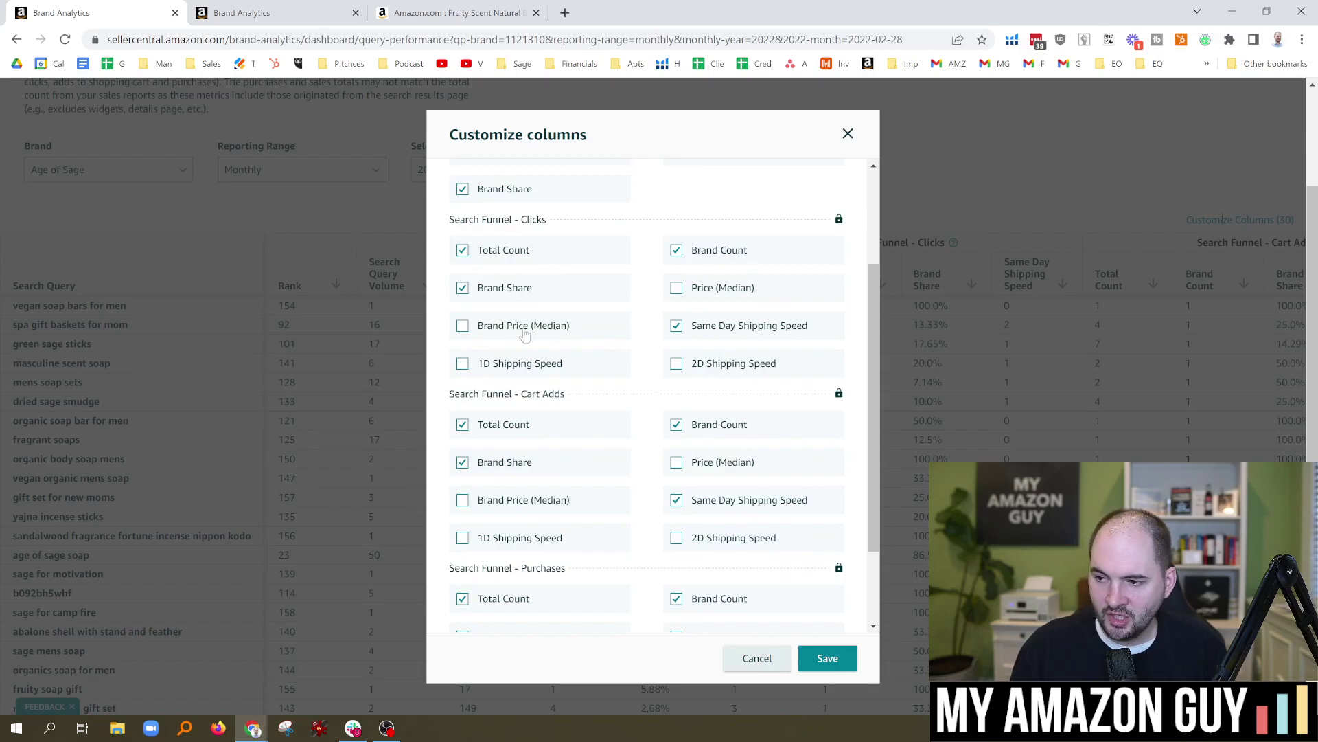
pyautogui.click(676, 326)
pyautogui.scroll(-2, 542, 384)
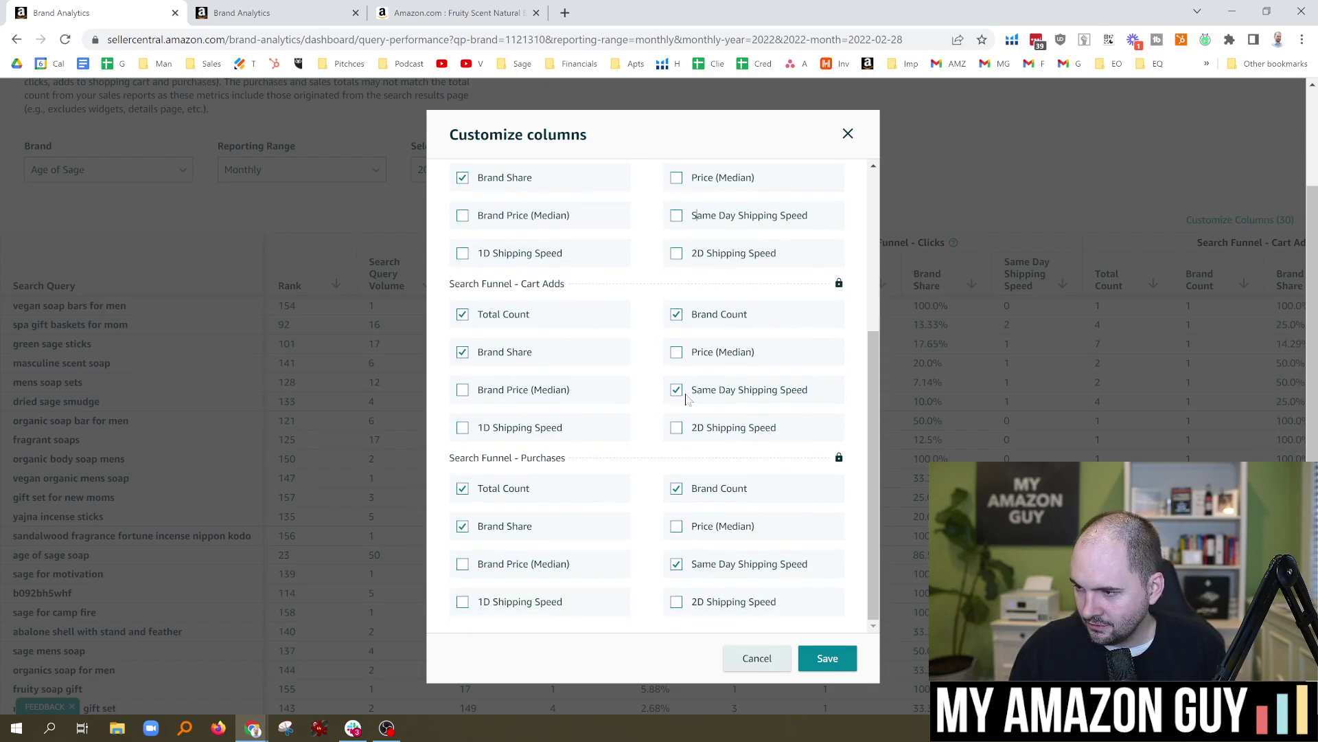
pyautogui.click(692, 391)
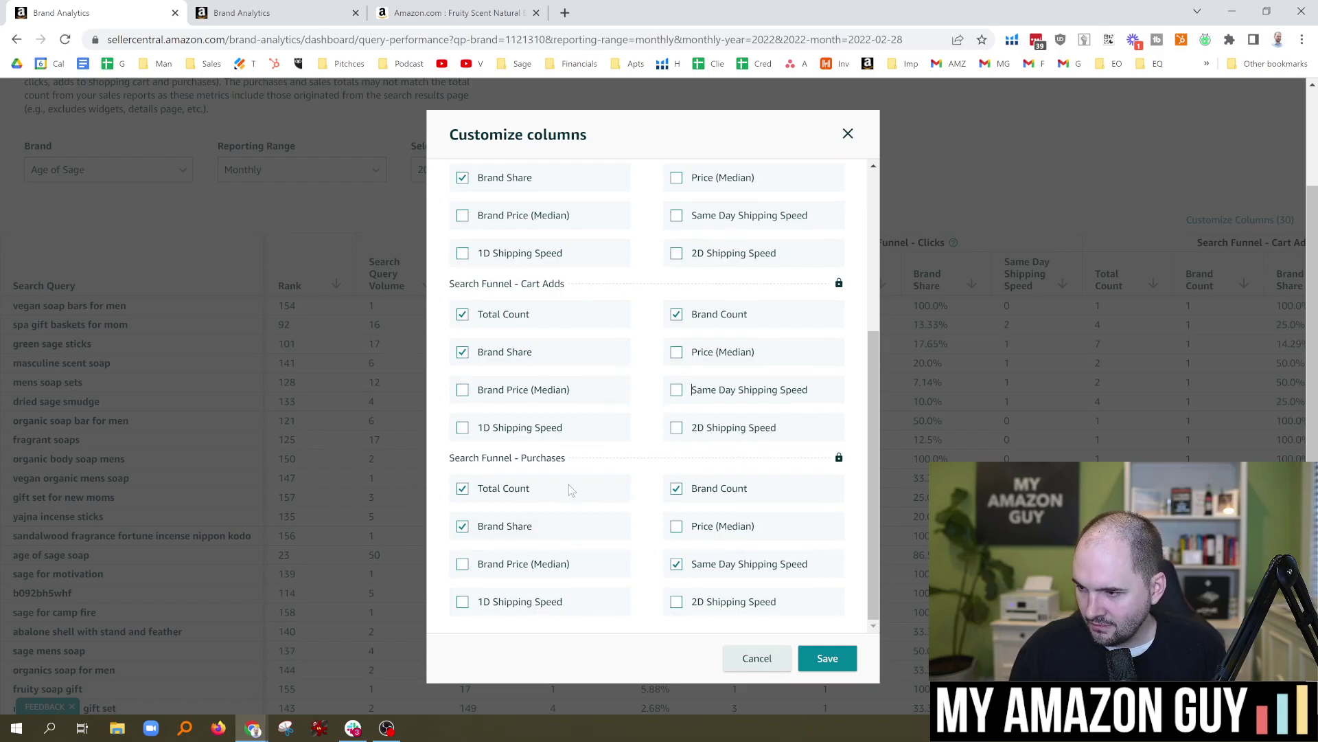
pyautogui.click(677, 565)
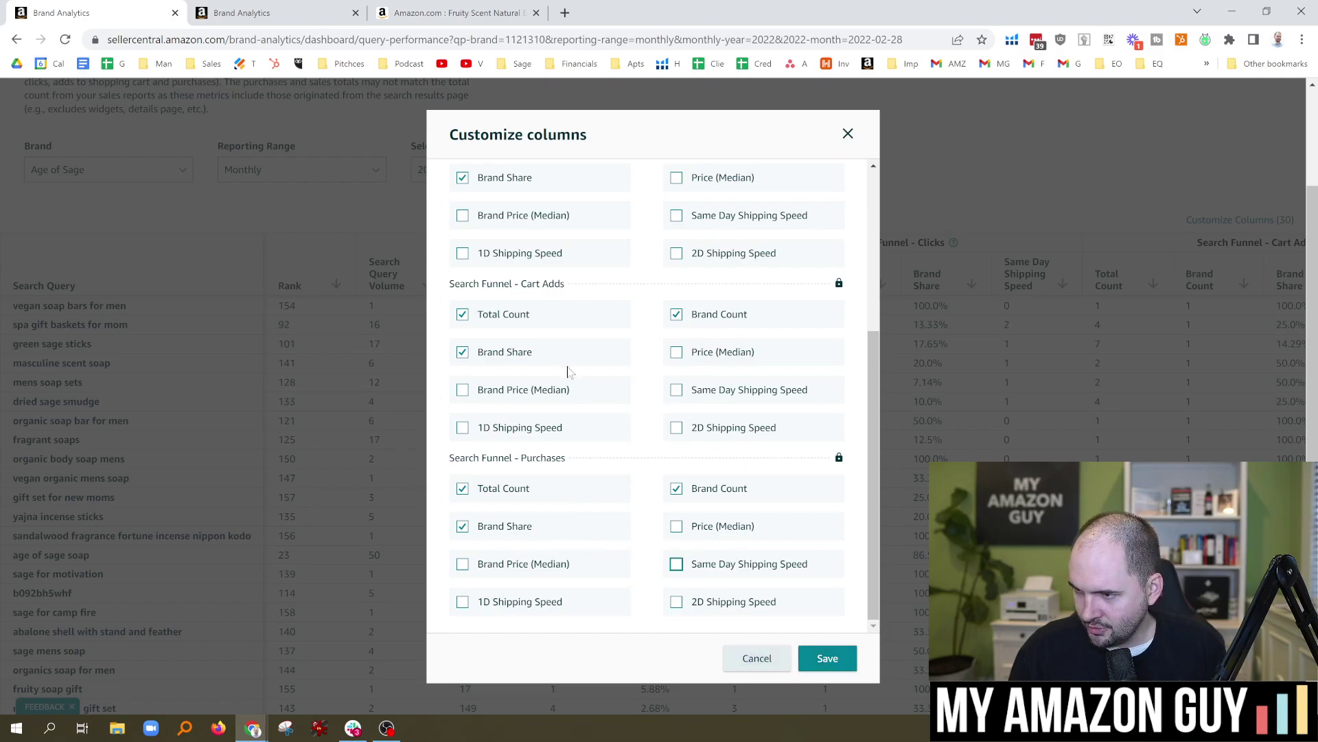
pyautogui.scroll(4, 567, 370)
pyautogui.scroll(-1, 783, 595)
pyautogui.click(827, 658)
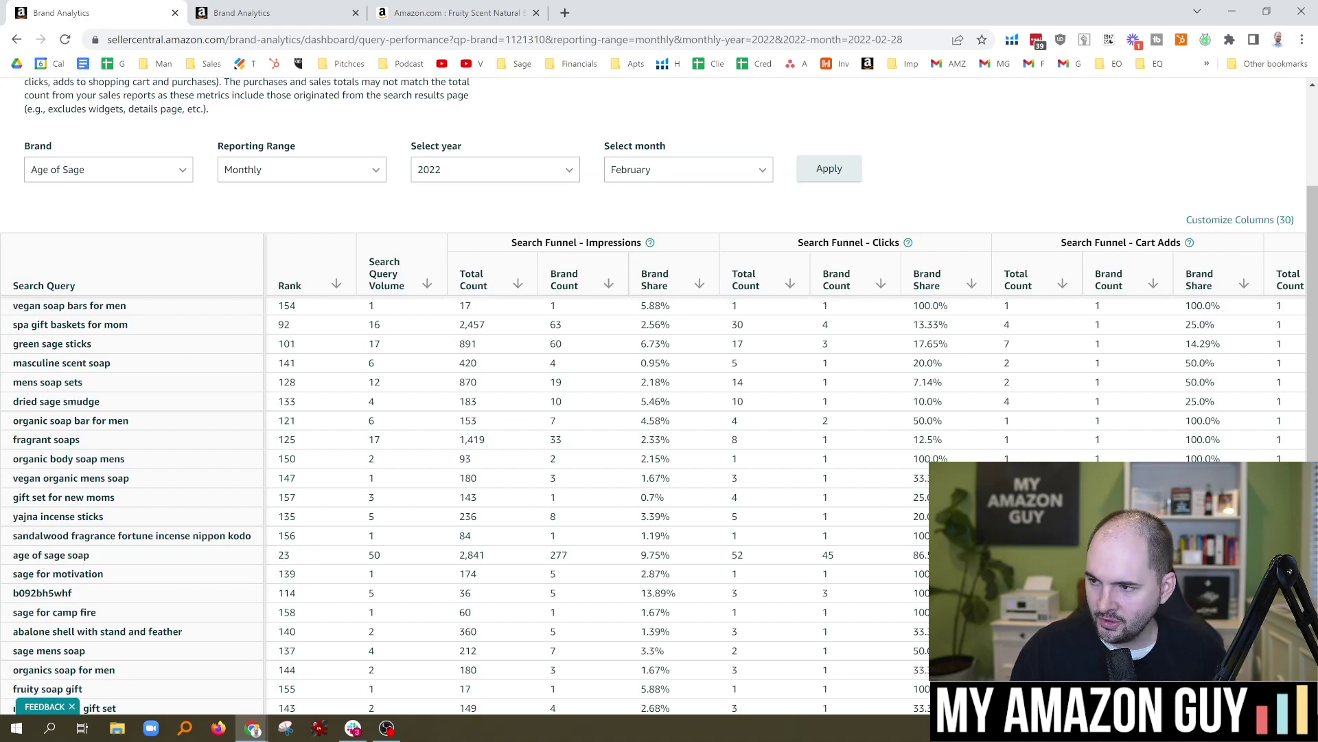
# Note the search volume of 1 for the vegan soap bars query.
pyautogui.scroll(2, 687, 350)
pyautogui.scroll(-2, 618, 357)
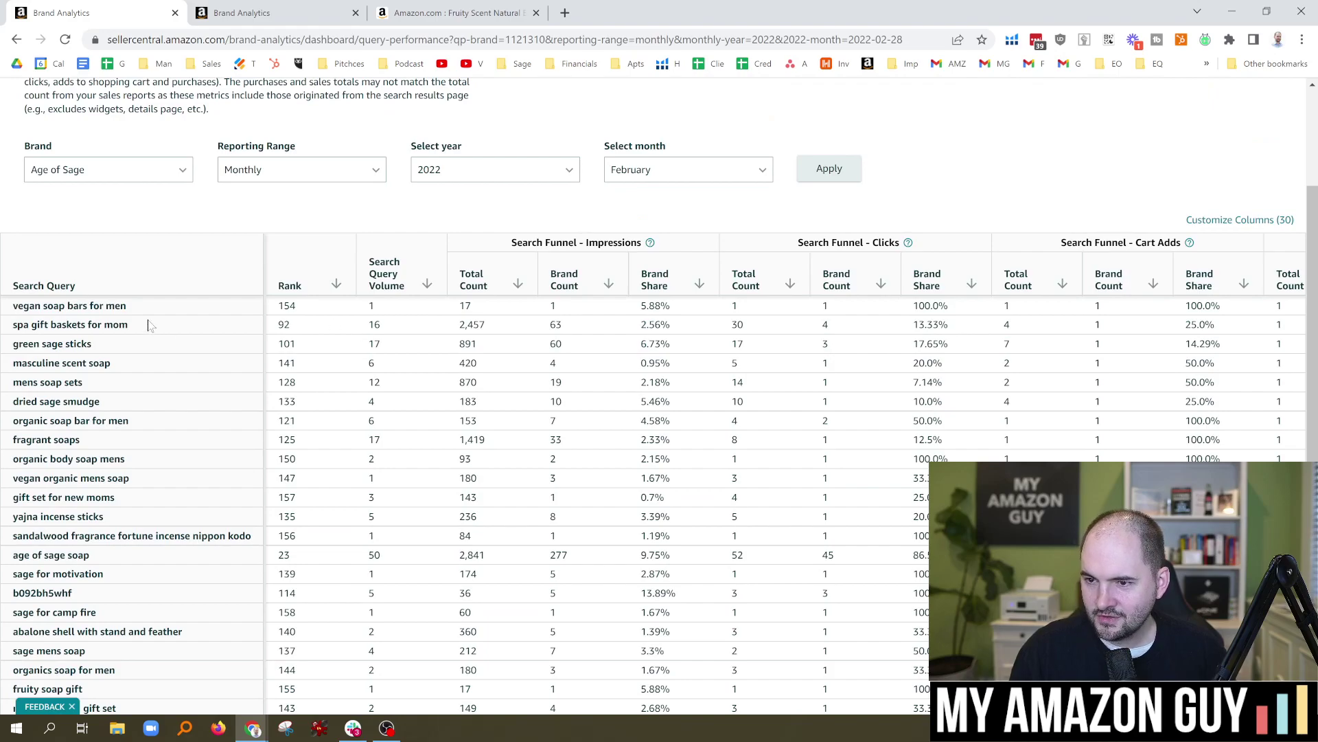
pyautogui.moveTo(379, 306); pyautogui.dragTo(362, 310)
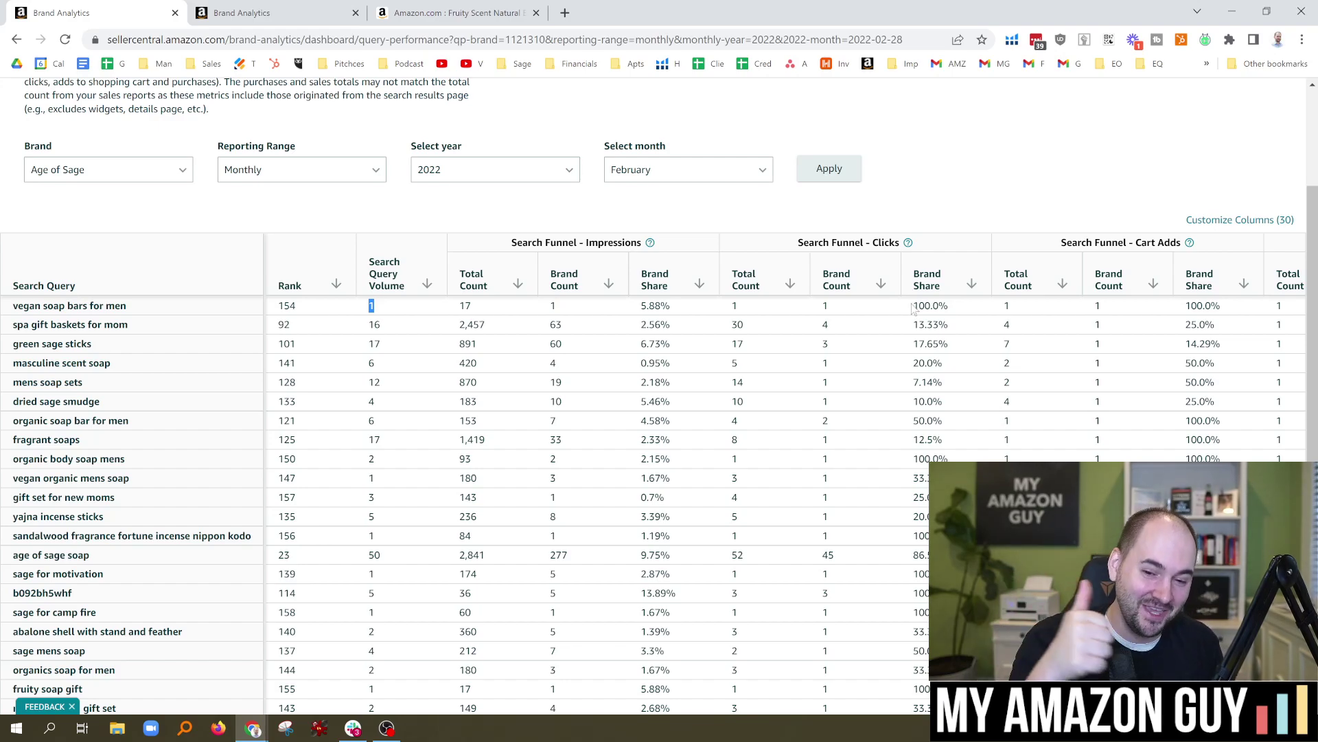
pyautogui.click(532, 219)
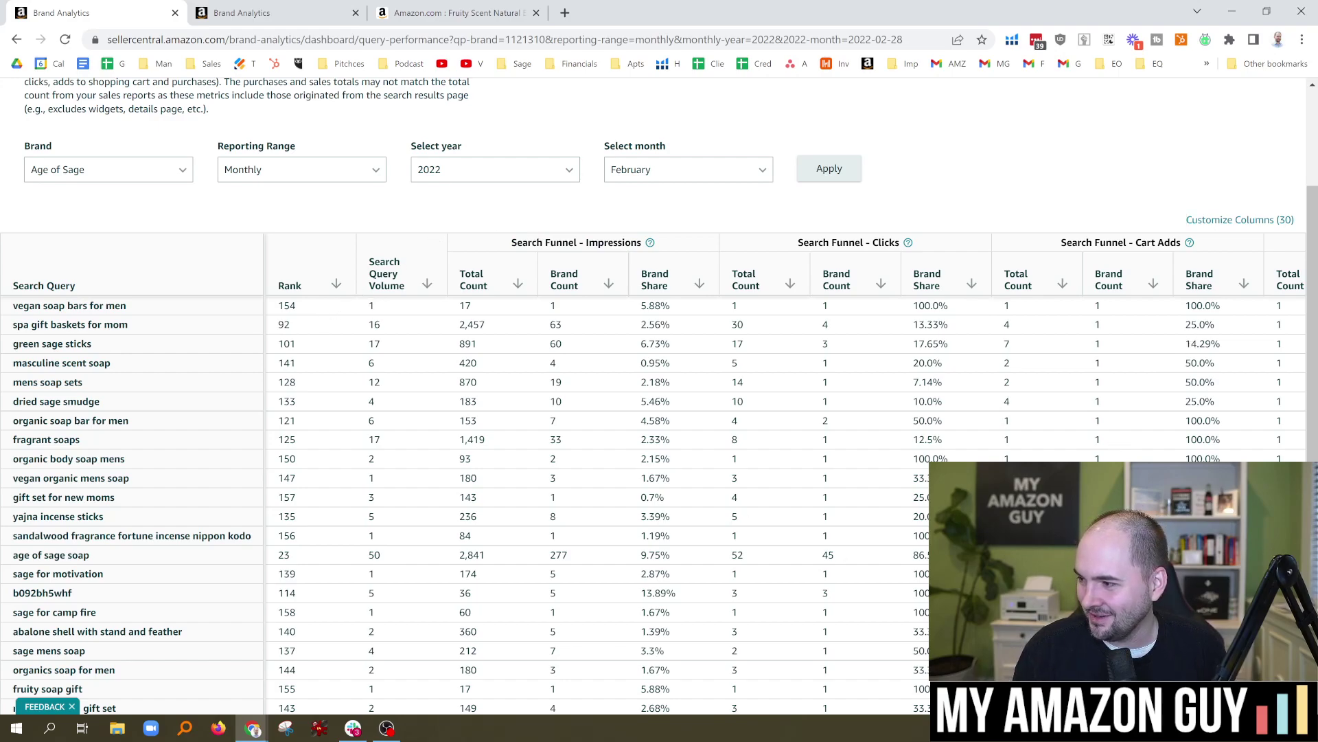
# Note spa gift baskets' 25.0% cart add share and its search volume of 16.
pyautogui.moveTo(1190, 324); pyautogui.dragTo(1199, 324)
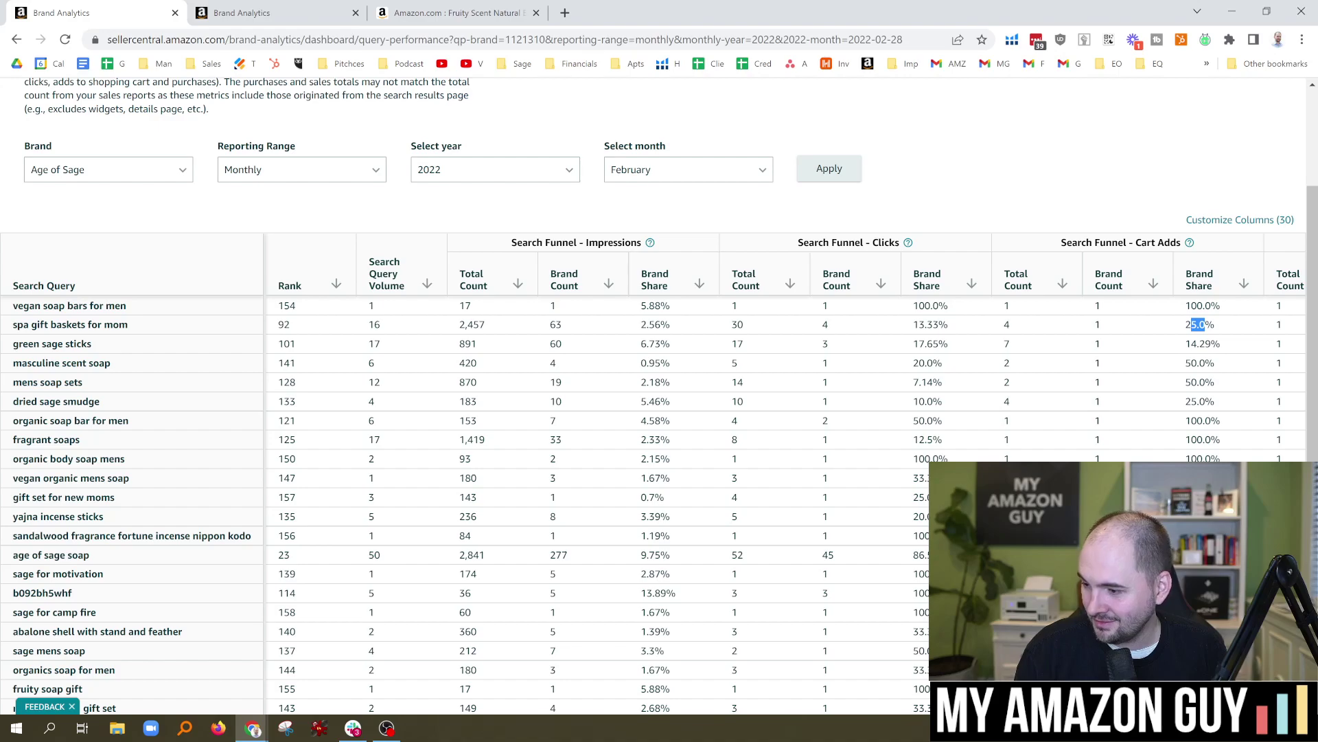
pyautogui.scroll(-2, 659, 396)
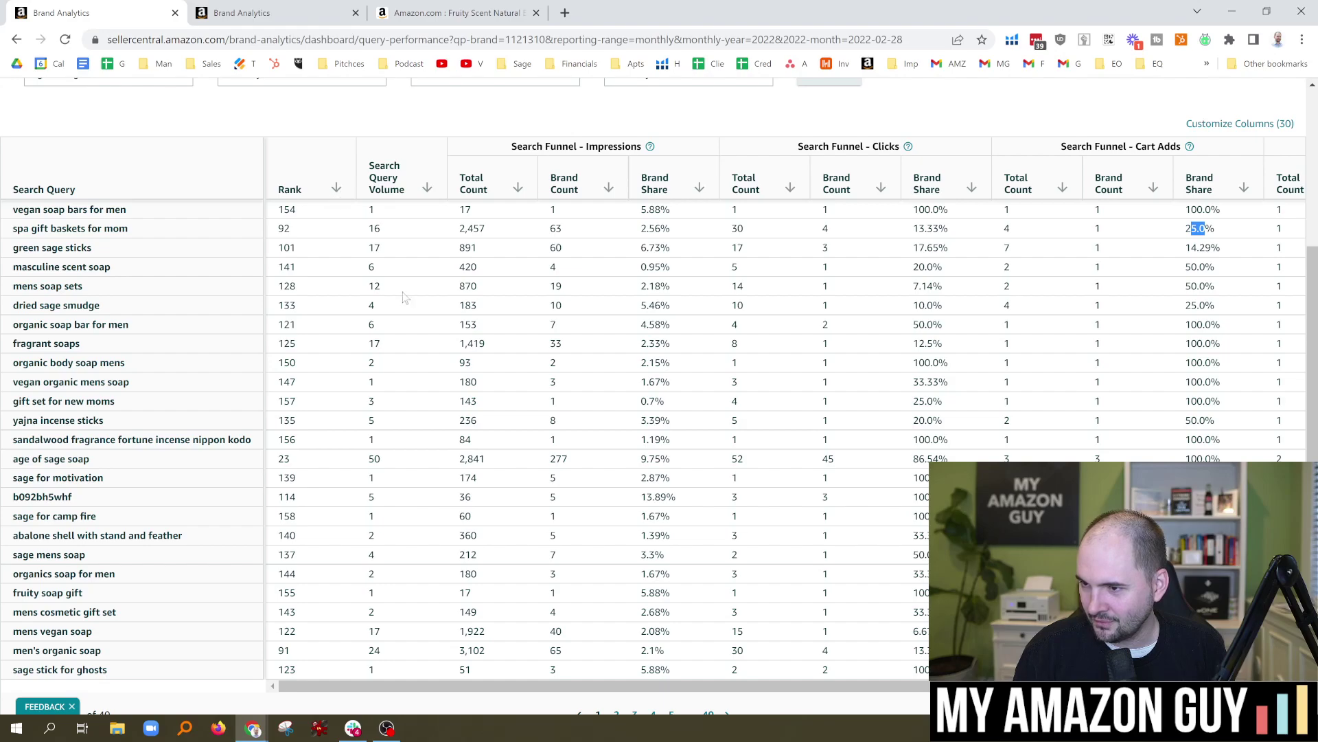
pyautogui.moveTo(381, 228); pyautogui.dragTo(374, 229)
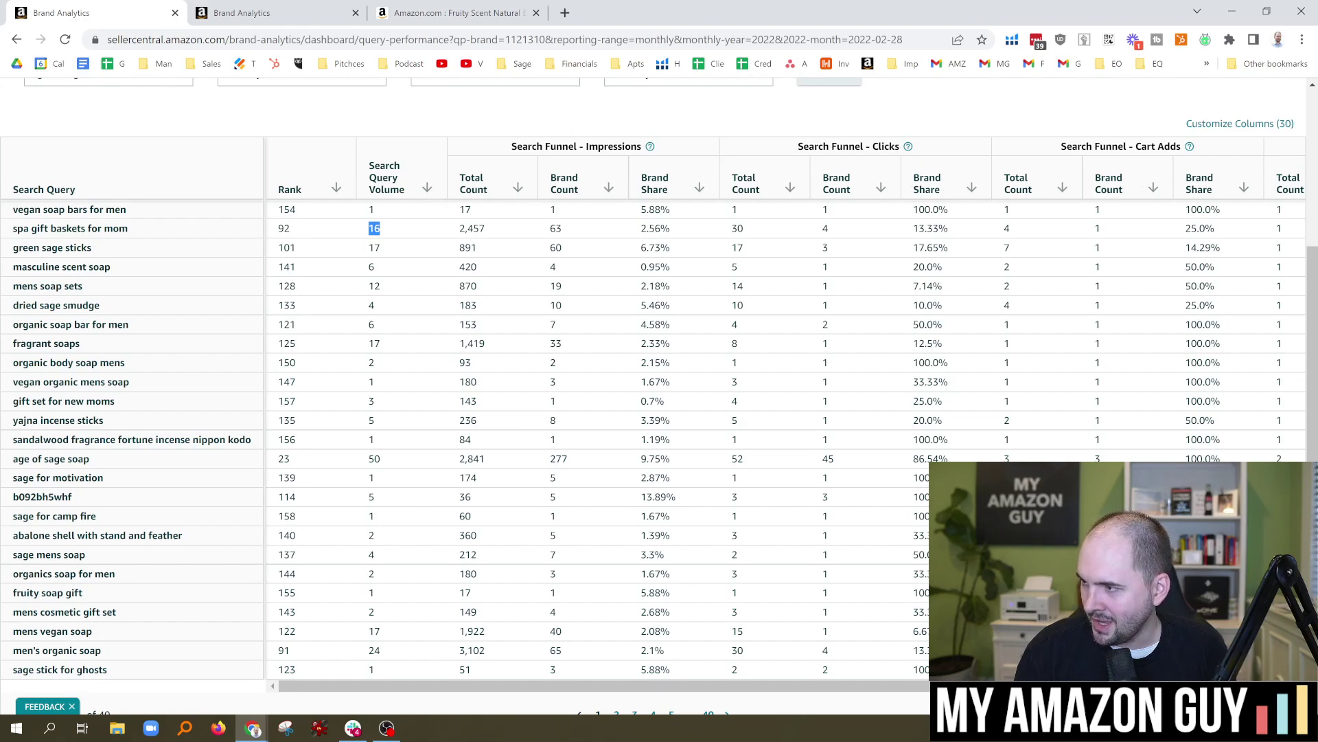
pyautogui.scroll(-1, 1315, 337)
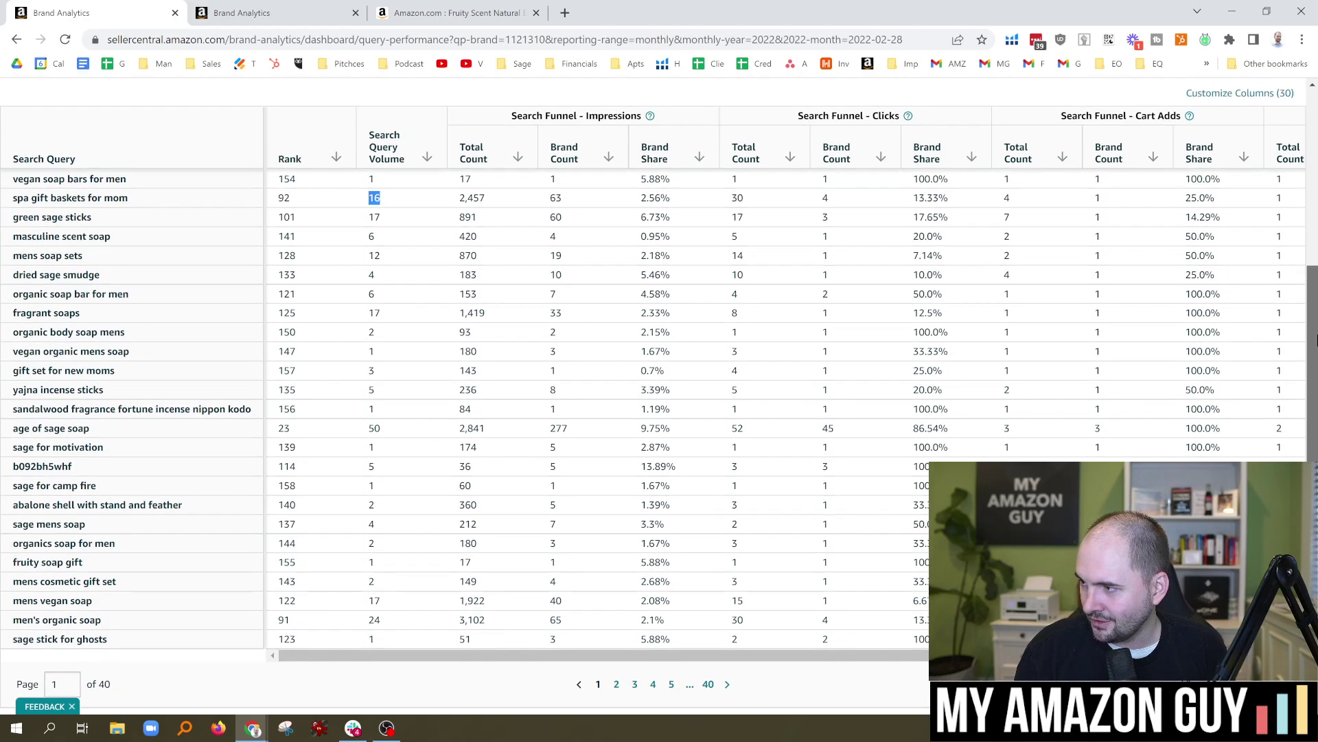
pyautogui.scroll(1, 1315, 337)
# Sort the queries by Cart Adds brand share, then by search query volume.
pyautogui.click(1239, 191)
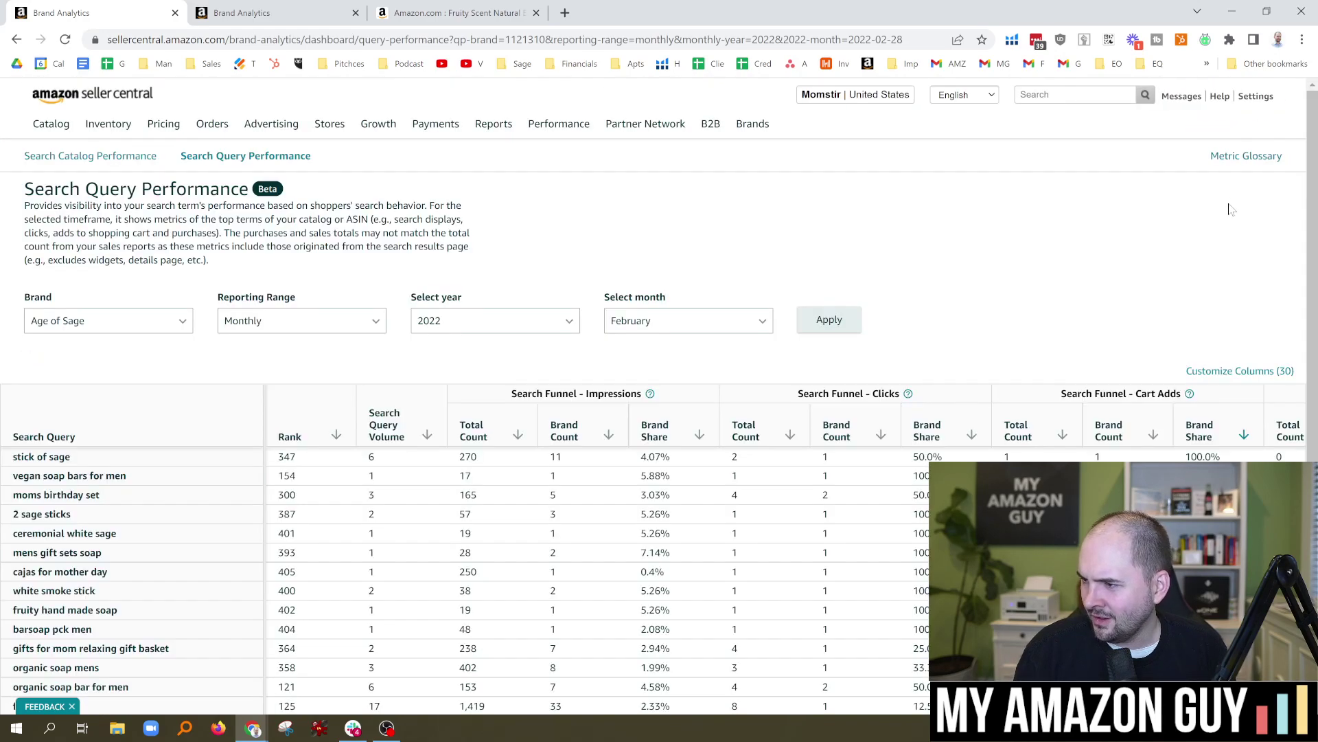
pyautogui.scroll(-3, 1236, 371)
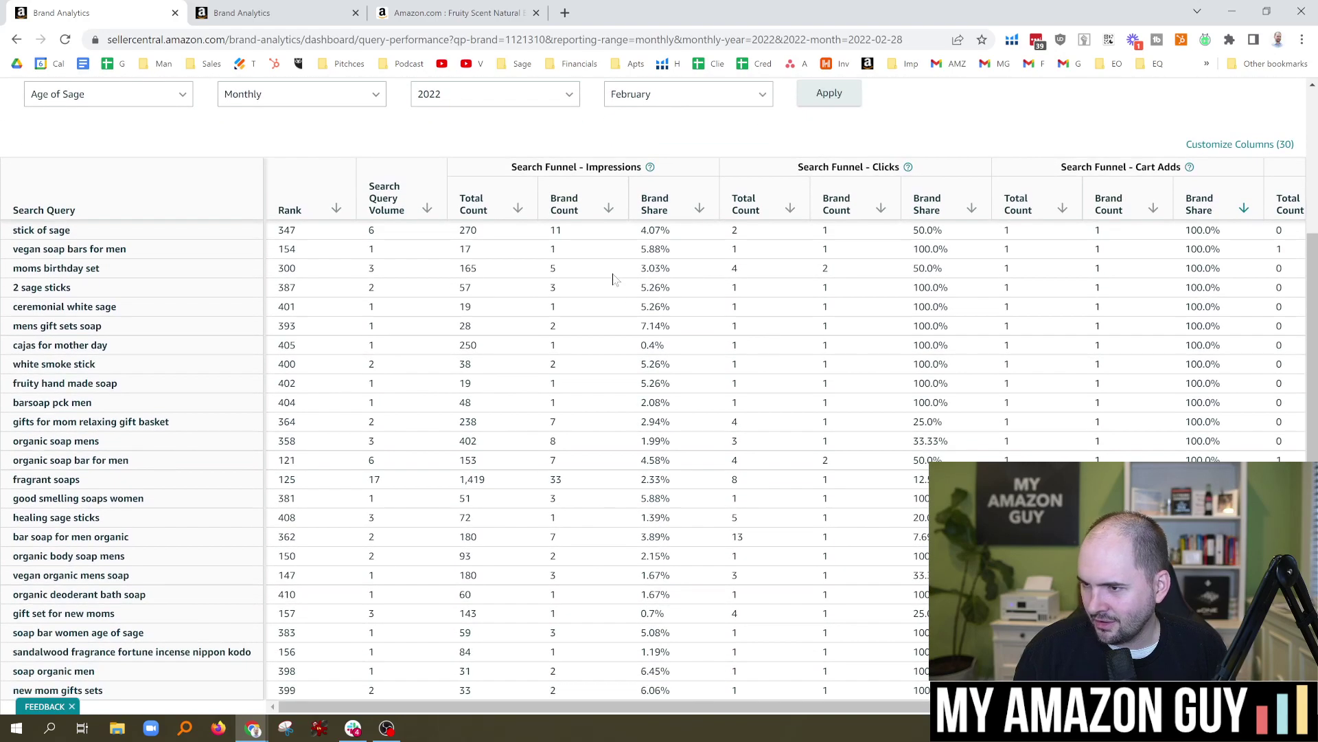
pyautogui.click(426, 208)
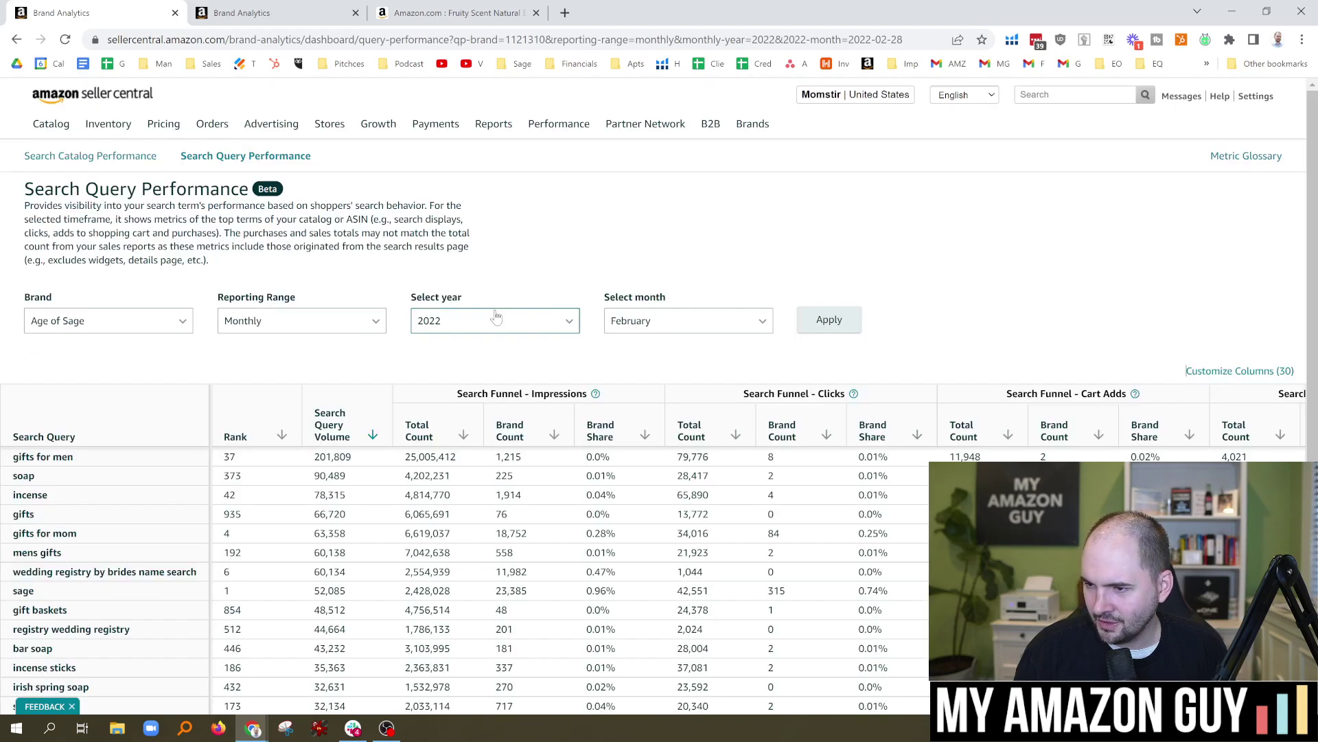
pyautogui.scroll(-1, 496, 317)
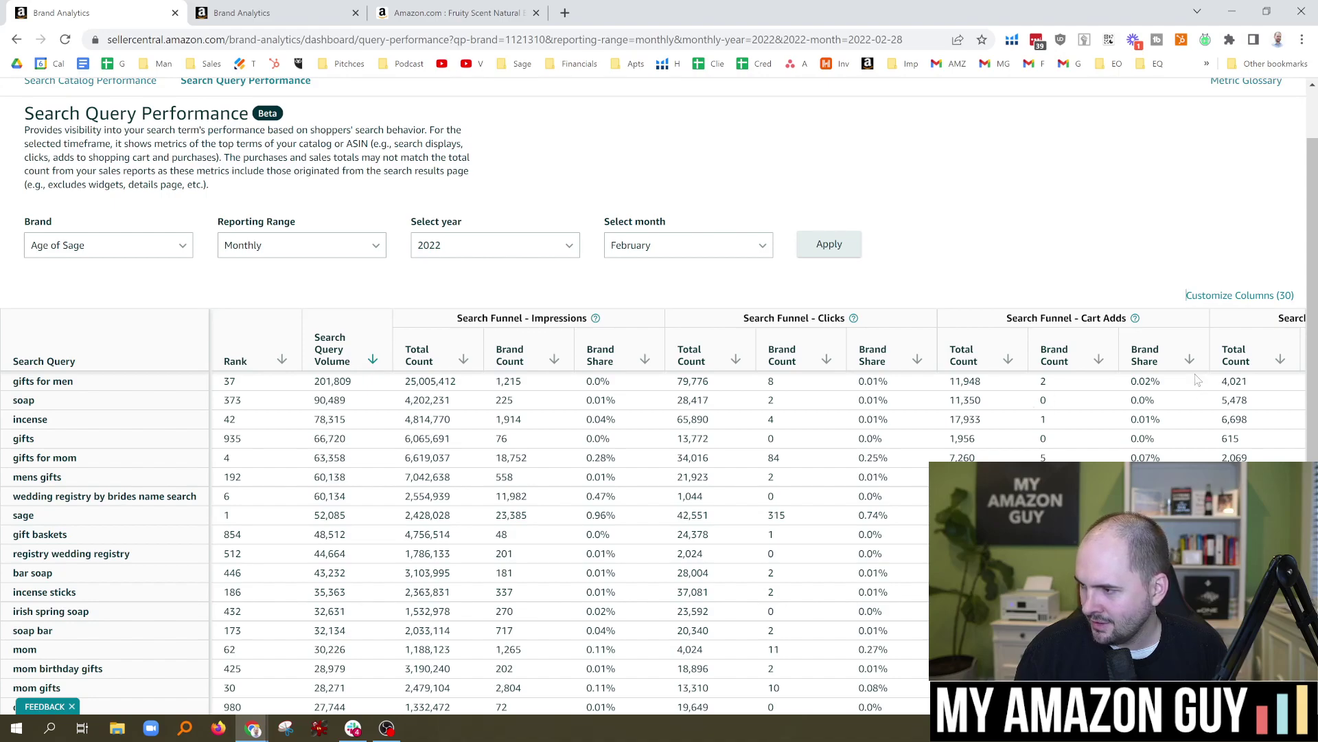
pyautogui.scroll(-2, 1196, 380)
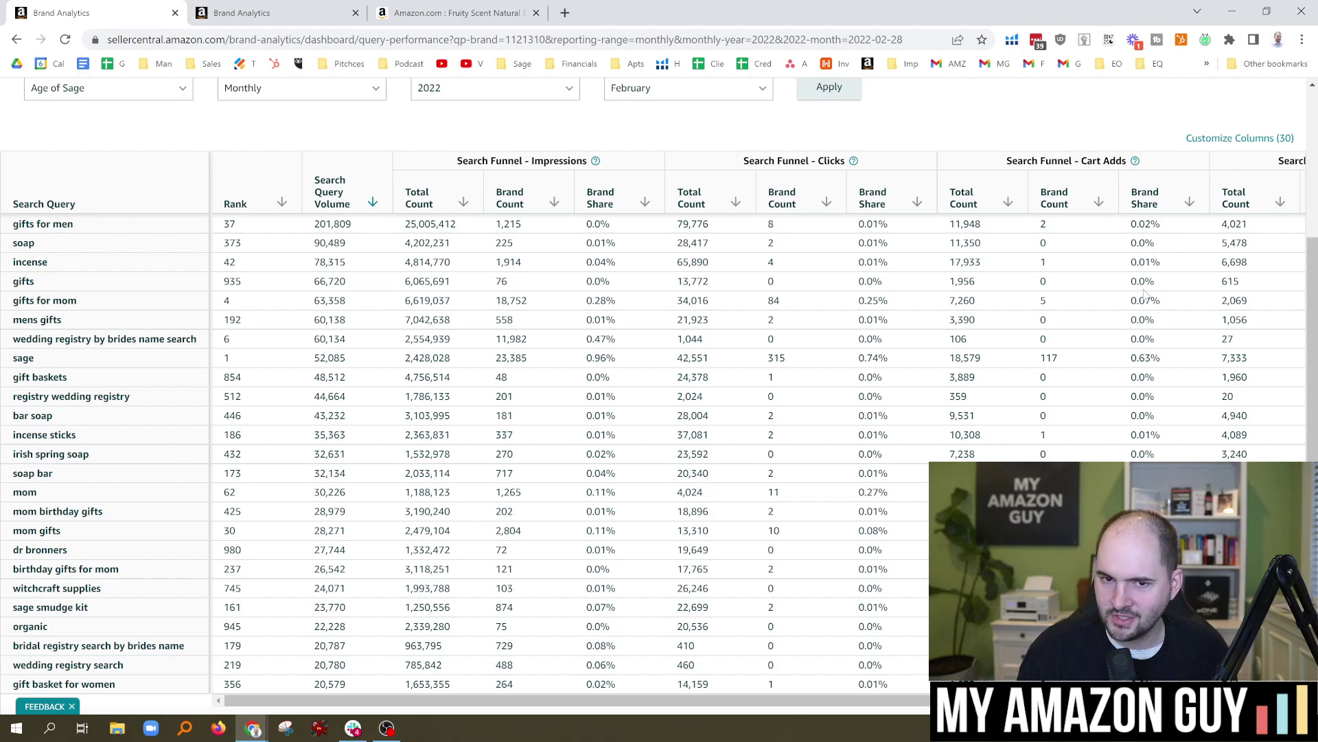
pyautogui.moveTo(1312, 344)
pyautogui.mouseDown()
pyautogui.moveTo(1313, 374)
pyautogui.moveTo(1313, 342)
pyautogui.mouseUp()
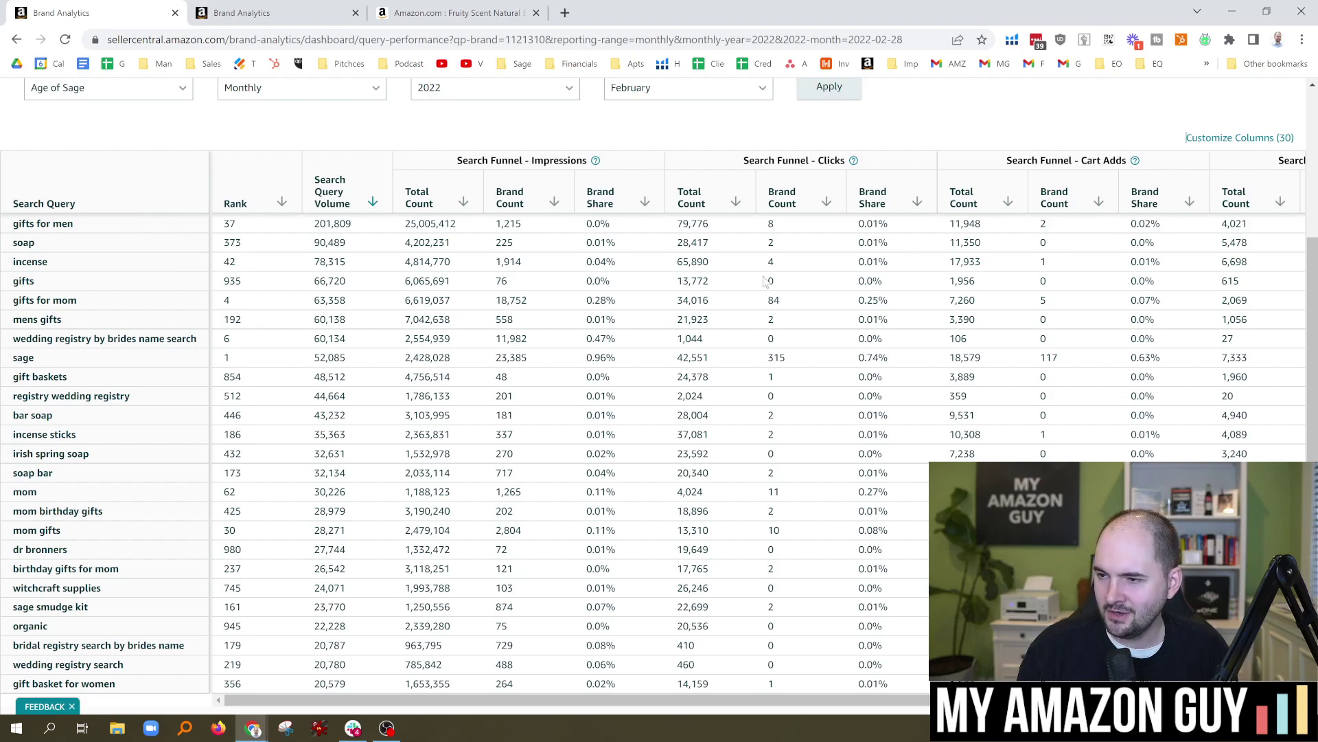
# Note gifts for men's 201,809 search volume and soap's 0.0% and incense's 0.01% cart add shares.
pyautogui.doubleClick(316, 225)
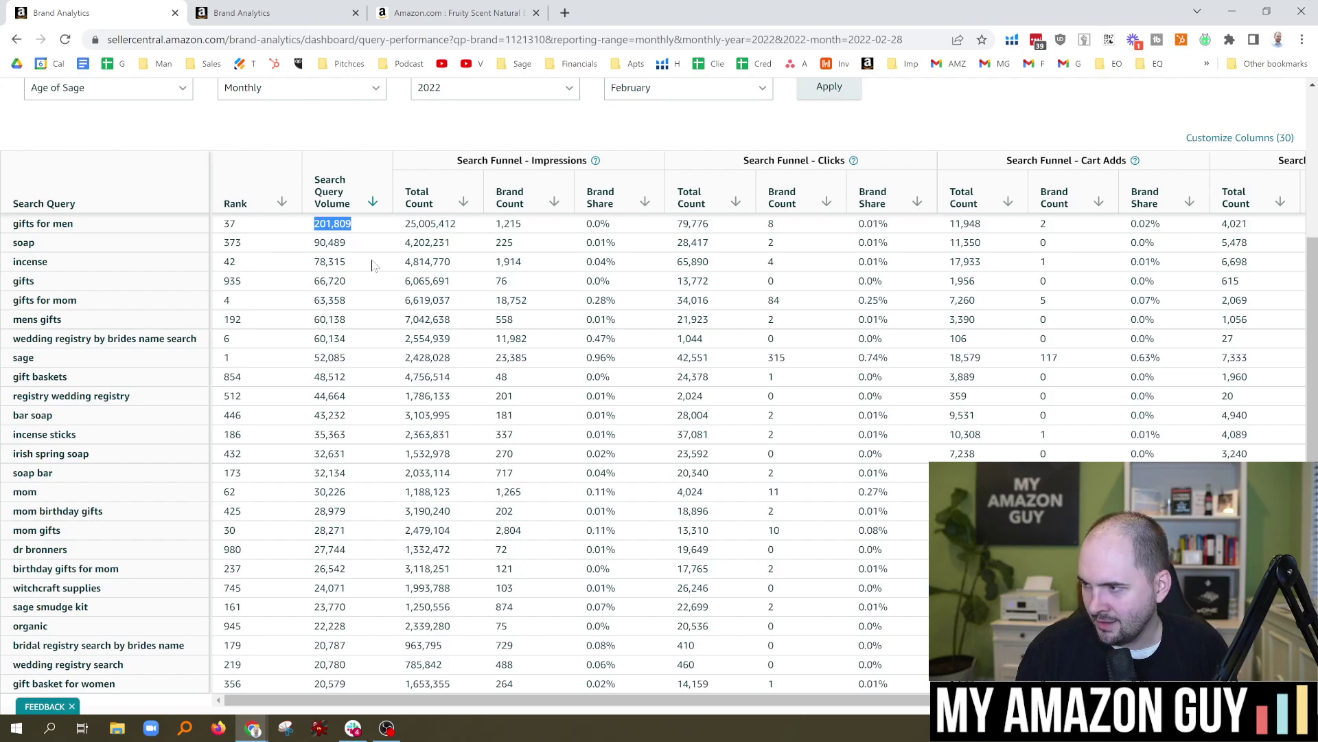
pyautogui.moveTo(1131, 244); pyautogui.dragTo(1160, 247)
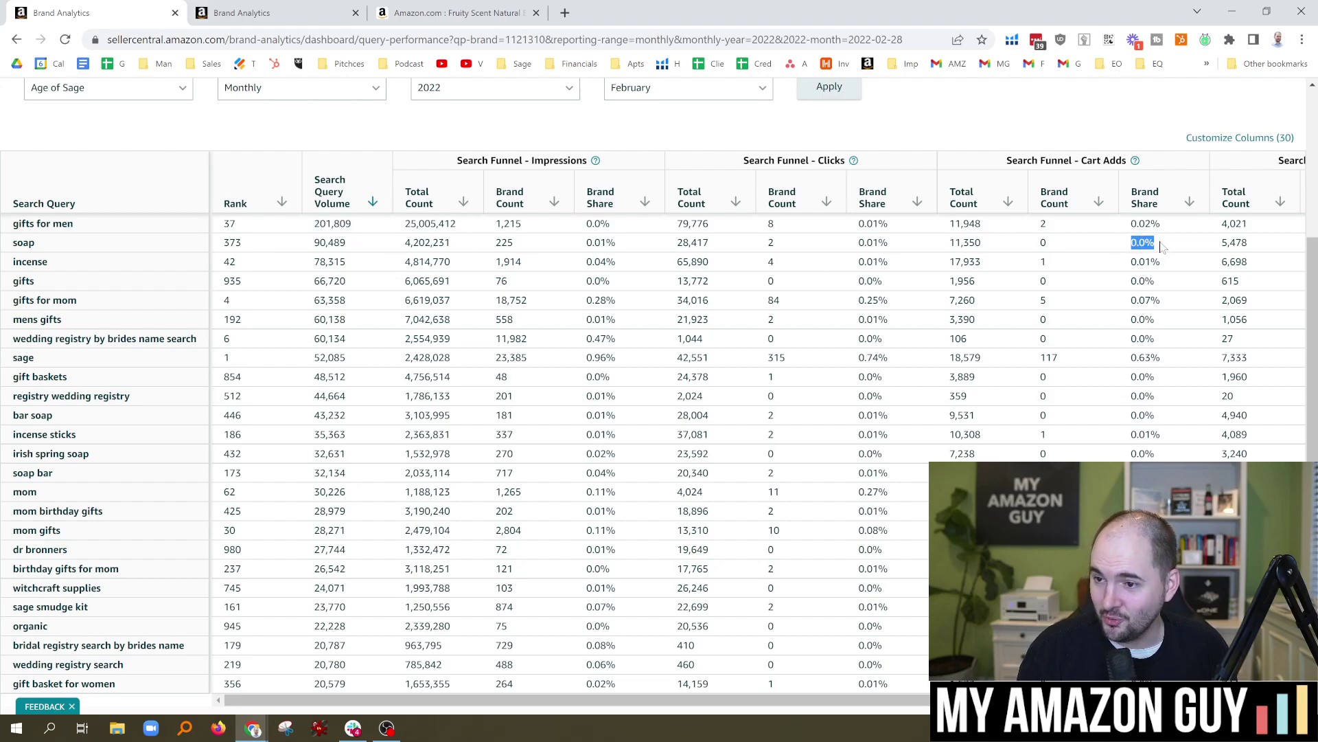
pyautogui.moveTo(1131, 261); pyautogui.dragTo(1153, 300)
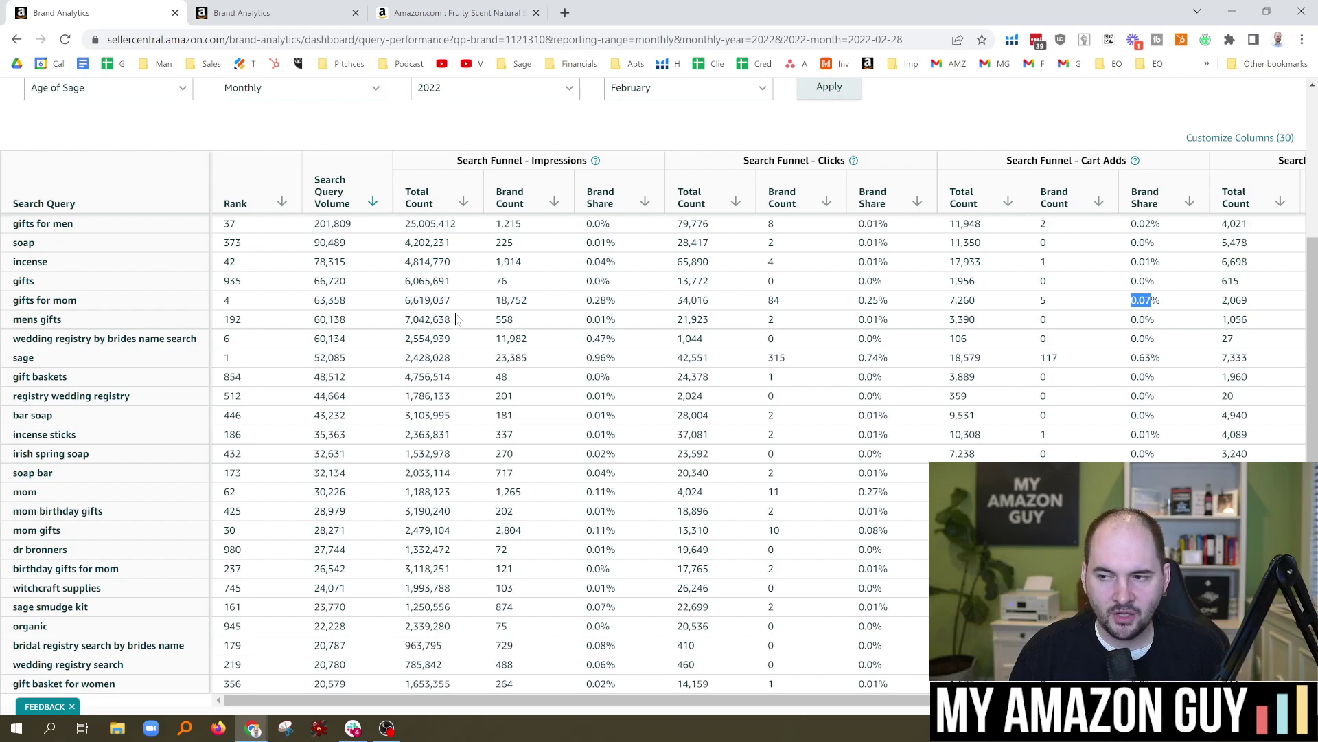
pyautogui.scroll(1, 458, 320)
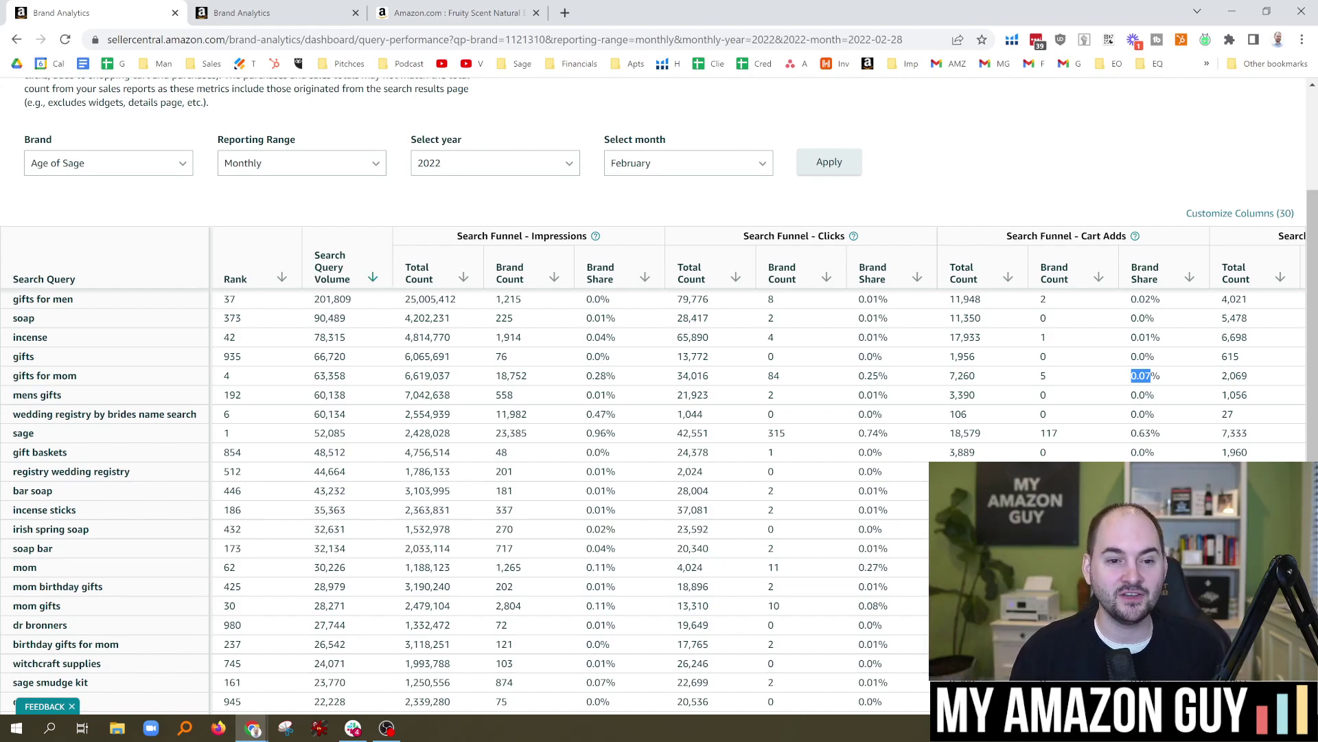
pyautogui.click(347, 205)
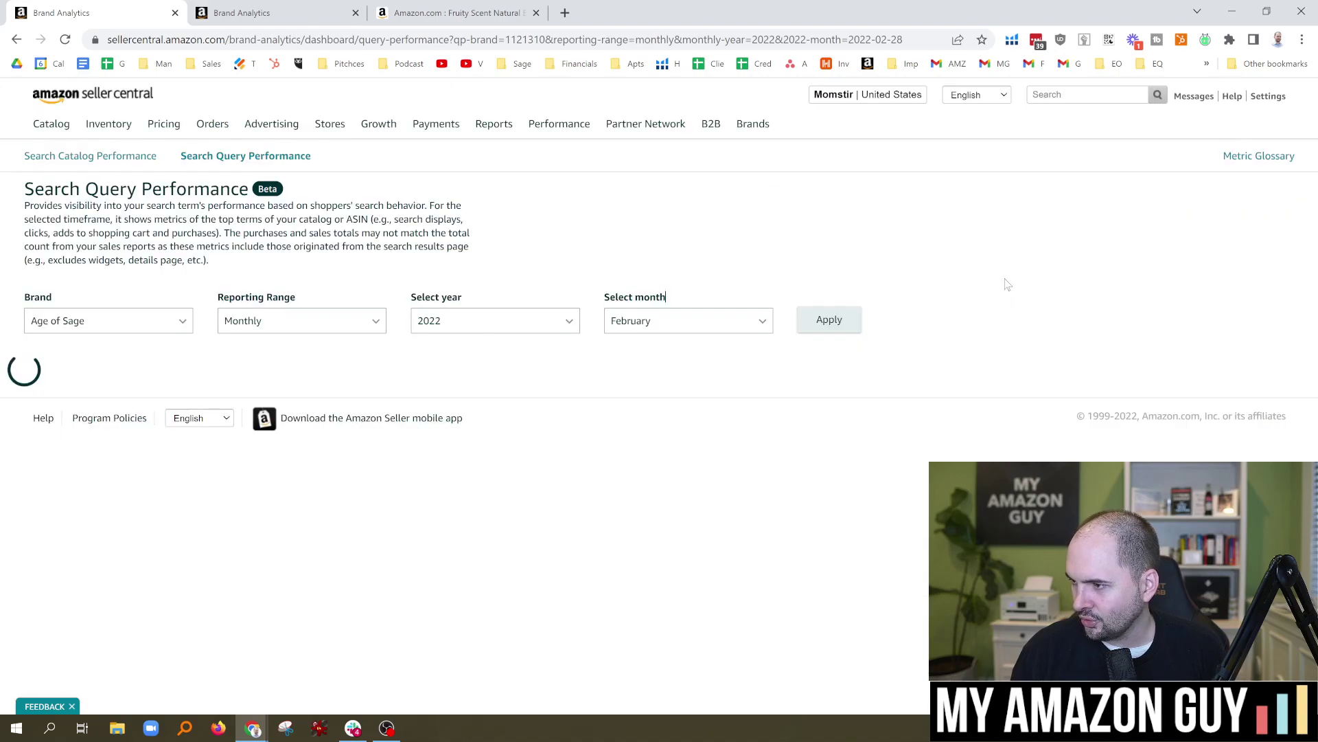
pyautogui.scroll(-2, 990, 319)
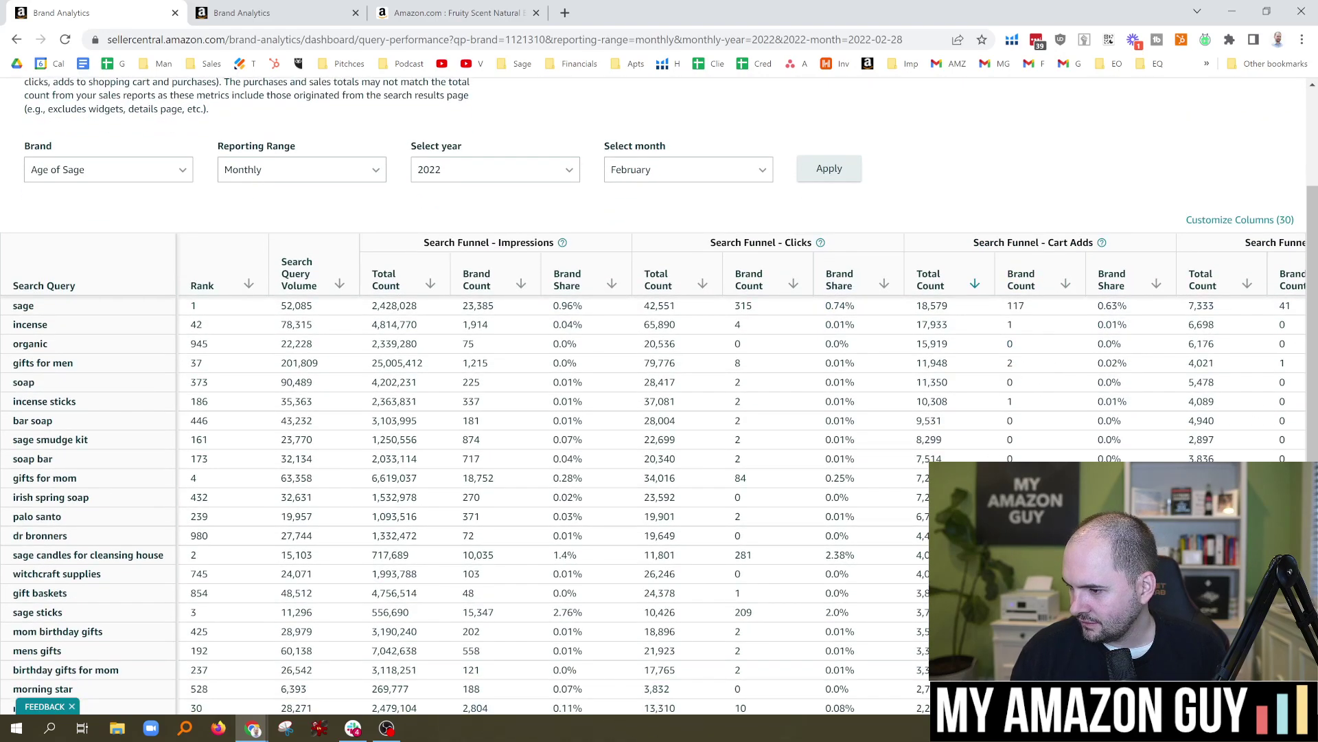
pyautogui.scroll(-2, 659, 412)
pyautogui.hscroll(2, 659, 412)
pyautogui.scroll(2, 660, 411)
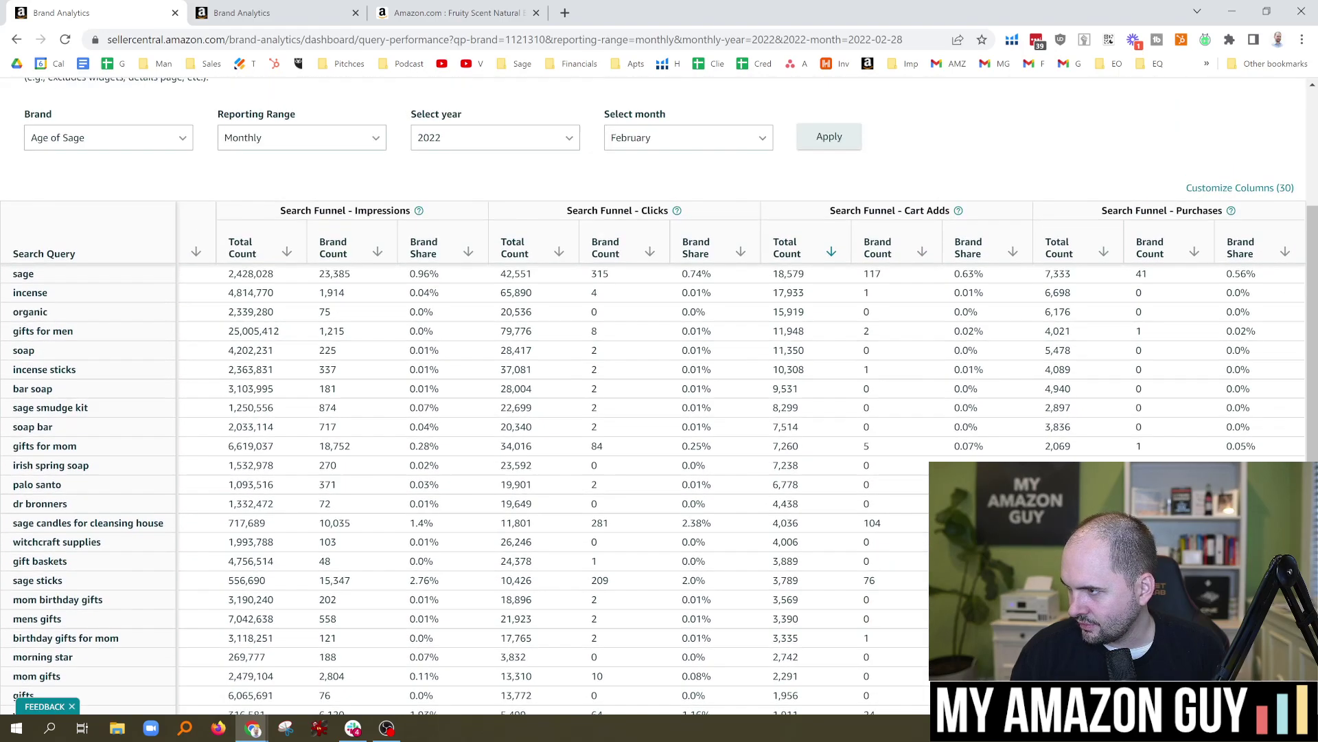
pyautogui.scroll(-1, 659, 412)
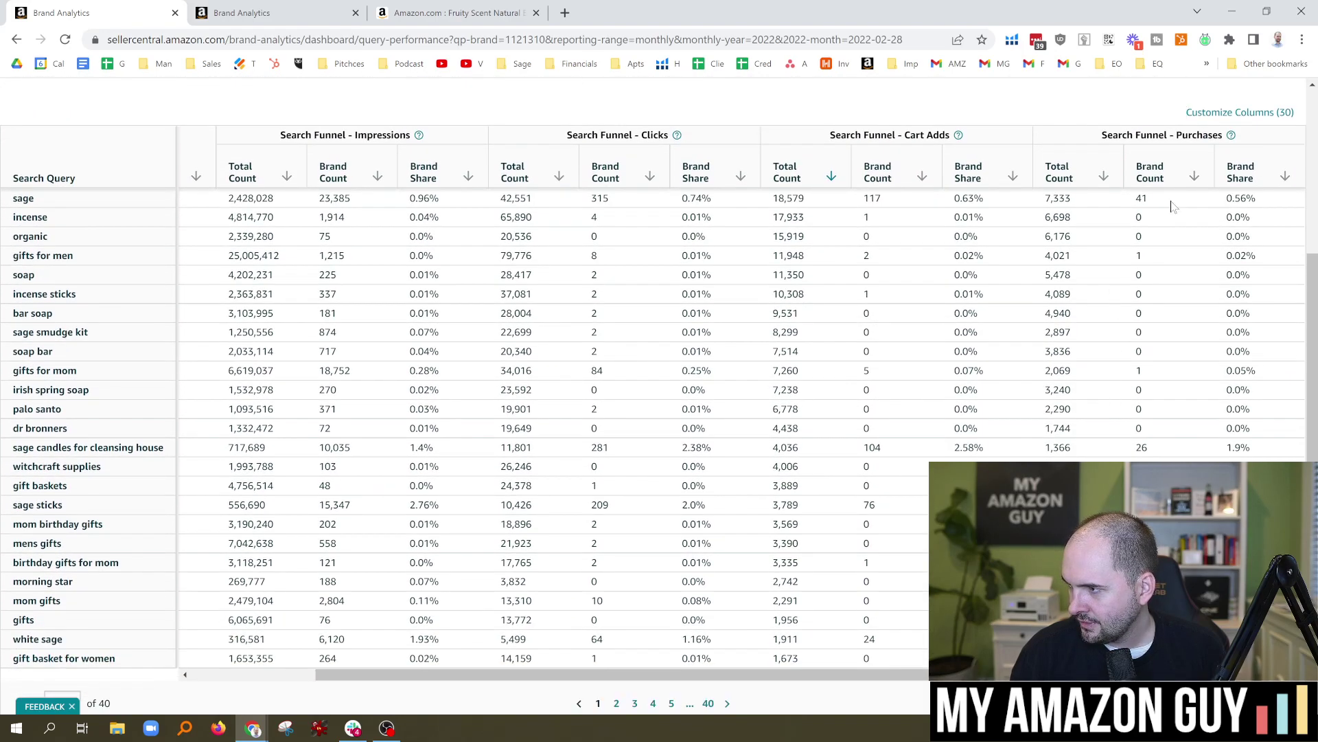
# Sort queries by Cart Adds brand count, with sage leading at 117, and scroll the table to review.
pyautogui.click(916, 180)
pyautogui.scroll(-4, 1043, 322)
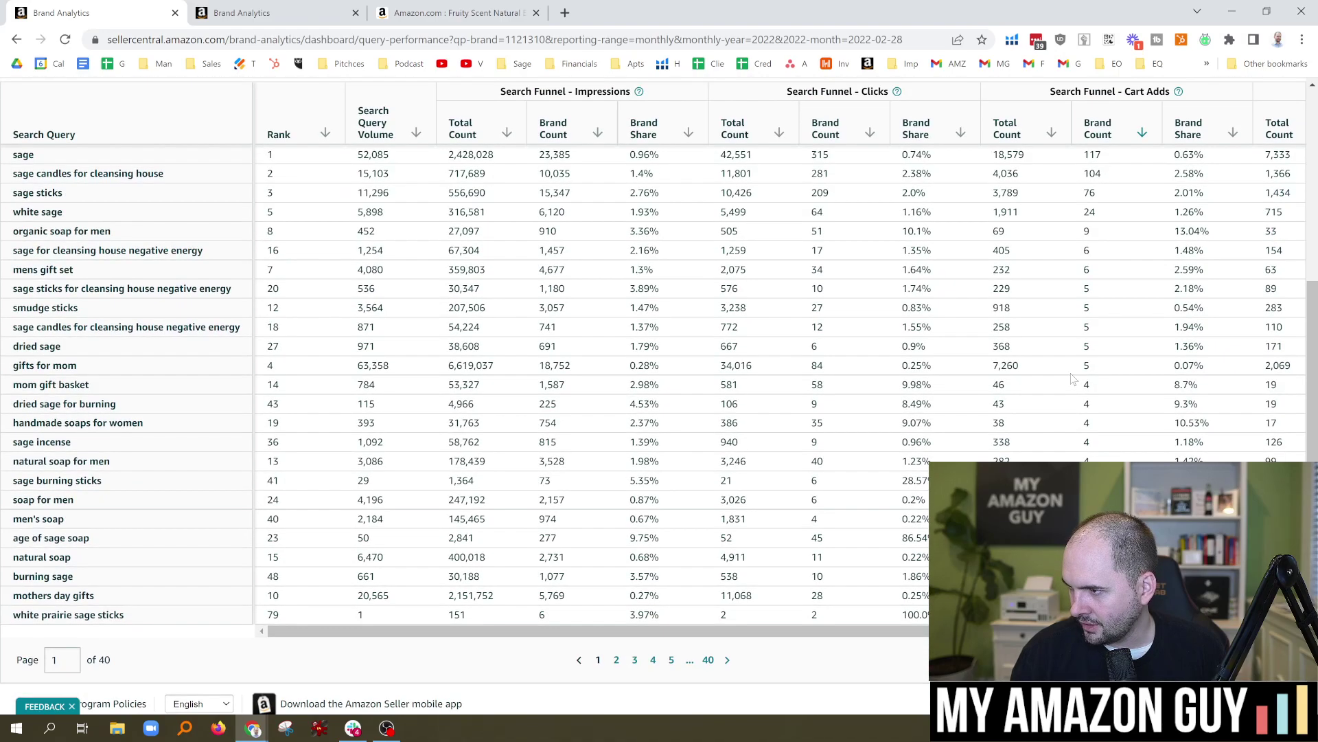
pyautogui.scroll(1, 1071, 412)
pyautogui.scroll(-1, 1081, 456)
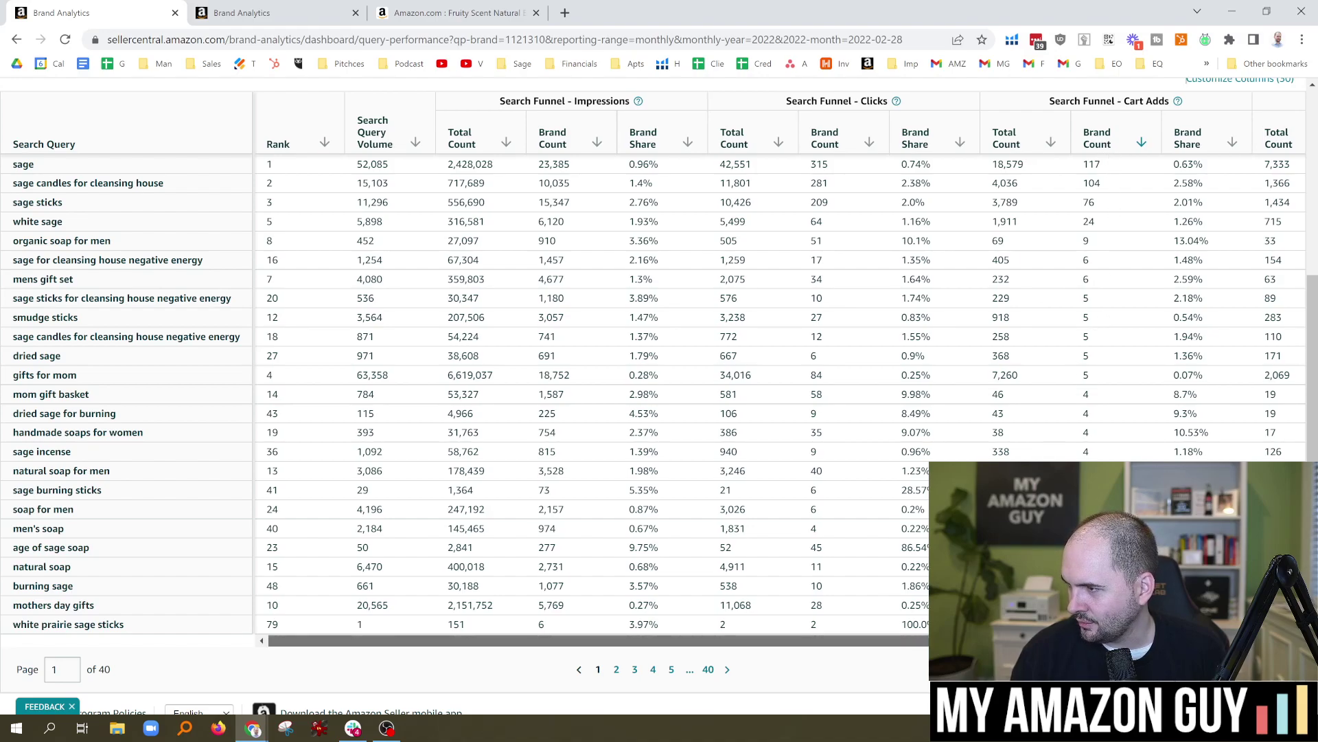
pyautogui.hscroll(3, 785, 370)
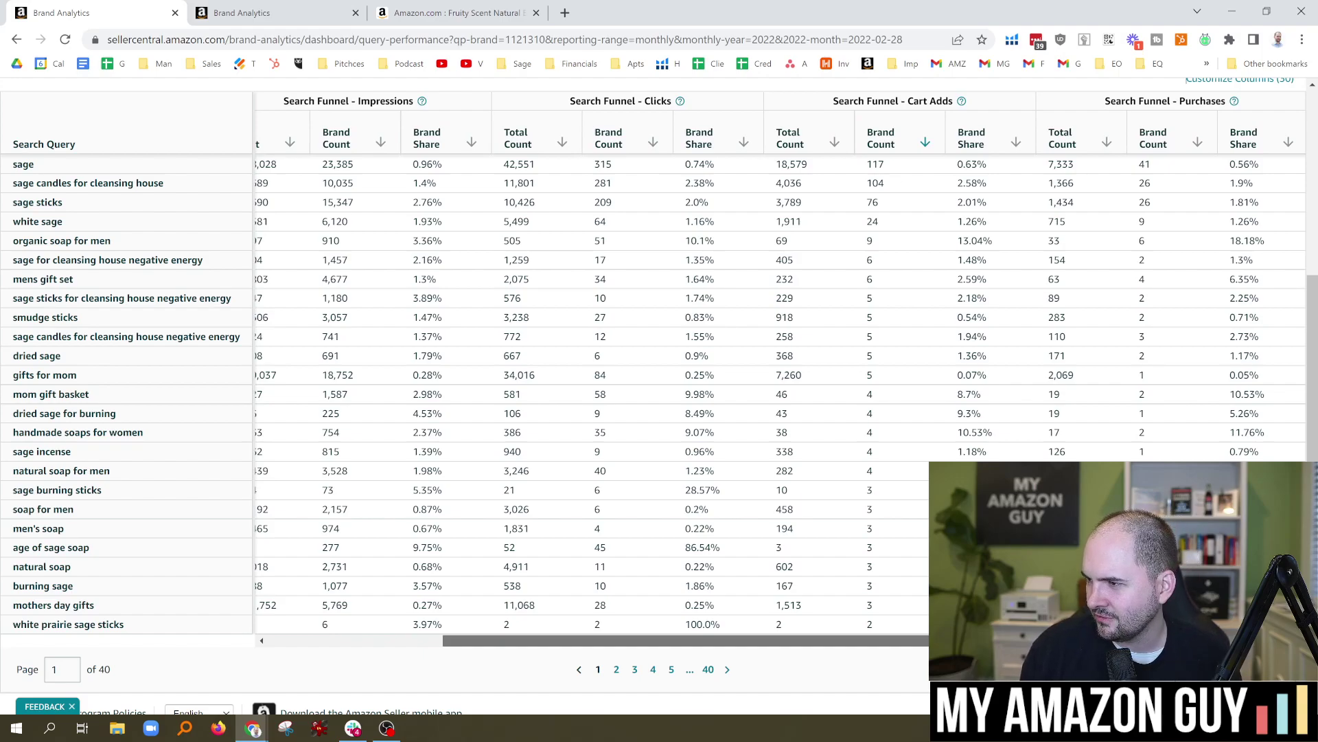
pyautogui.hscroll(-3, 775, 371)
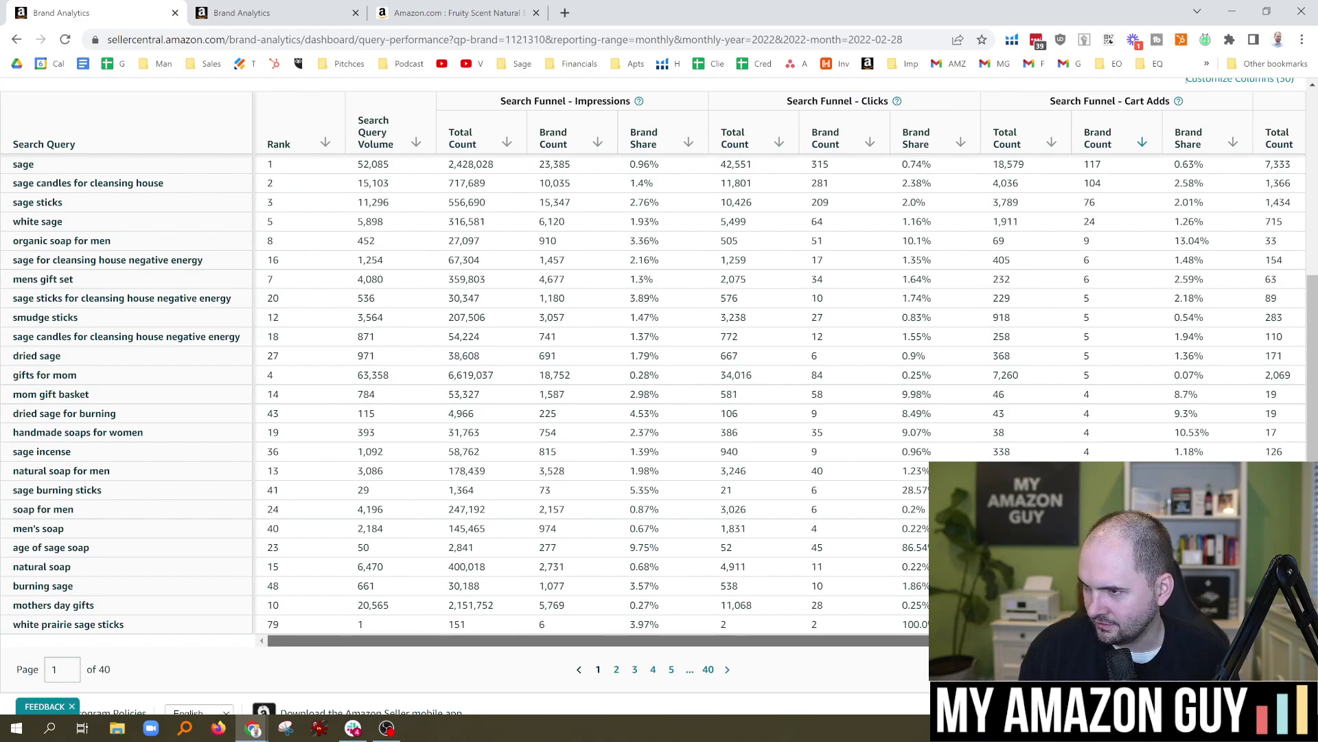
pyautogui.hscroll(4, 775, 371)
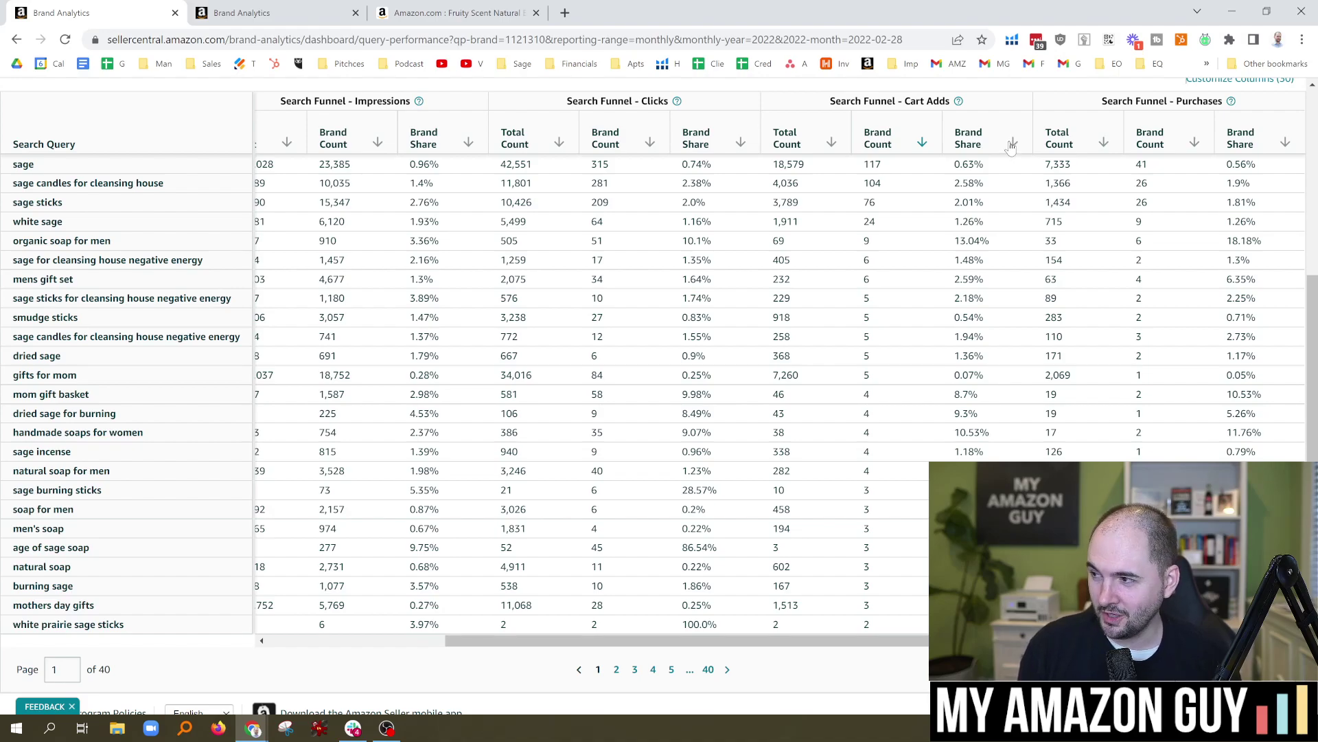
pyautogui.scroll(2, 1040, 271)
pyautogui.scroll(-1, 1050, 296)
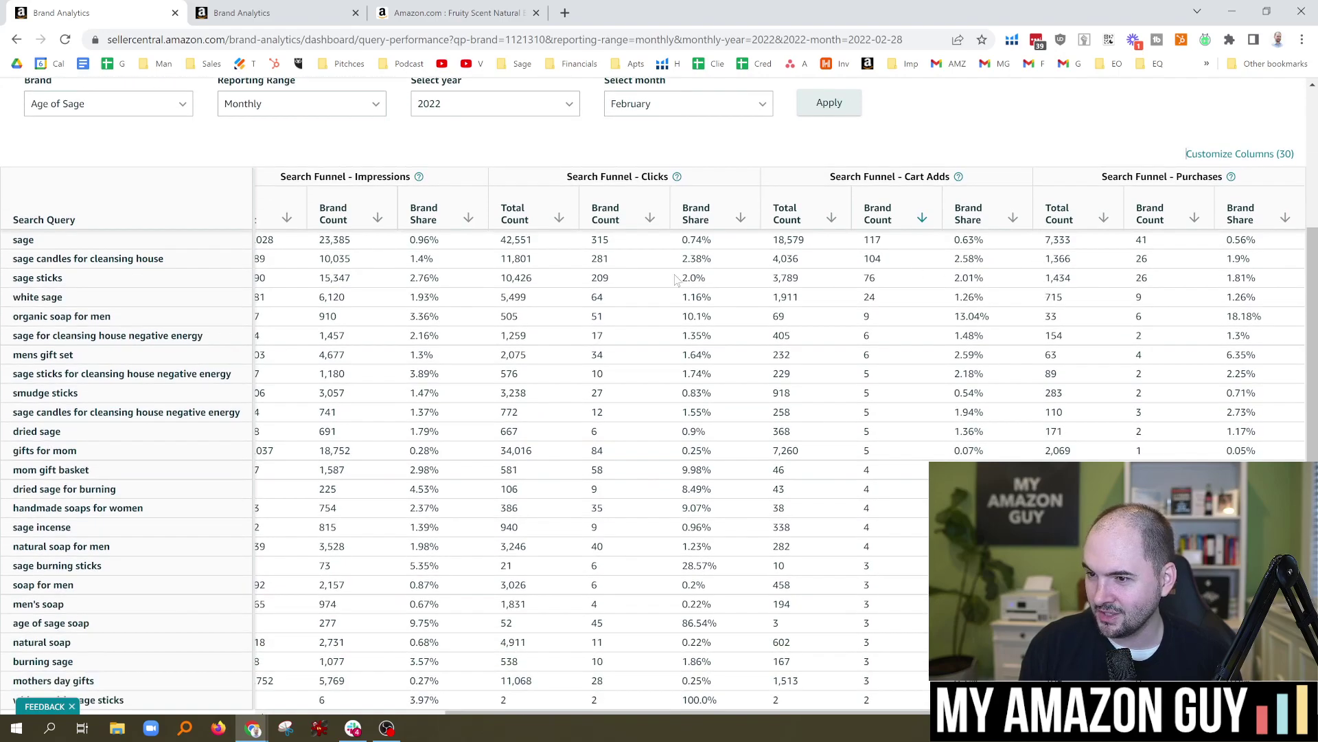
pyautogui.scroll(3, 669, 278)
pyautogui.scroll(-3, 758, 295)
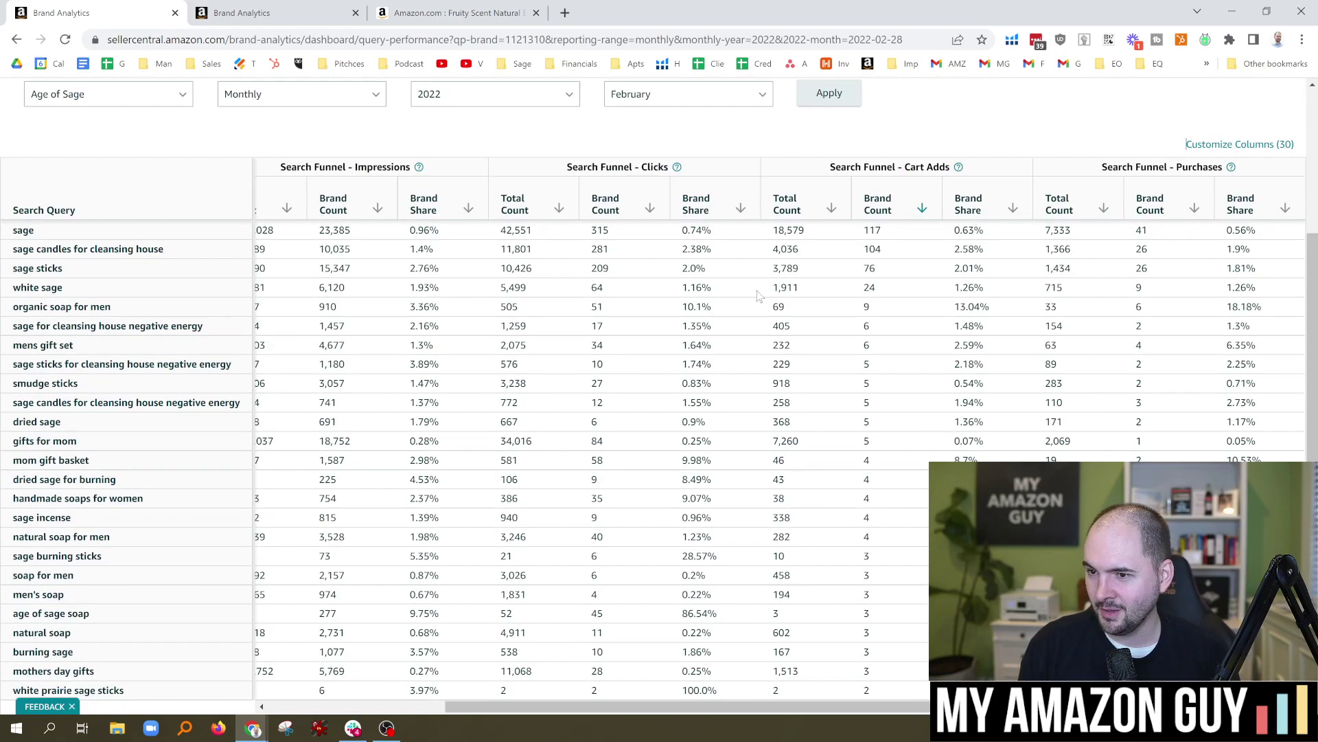
pyautogui.scroll(-2, 759, 296)
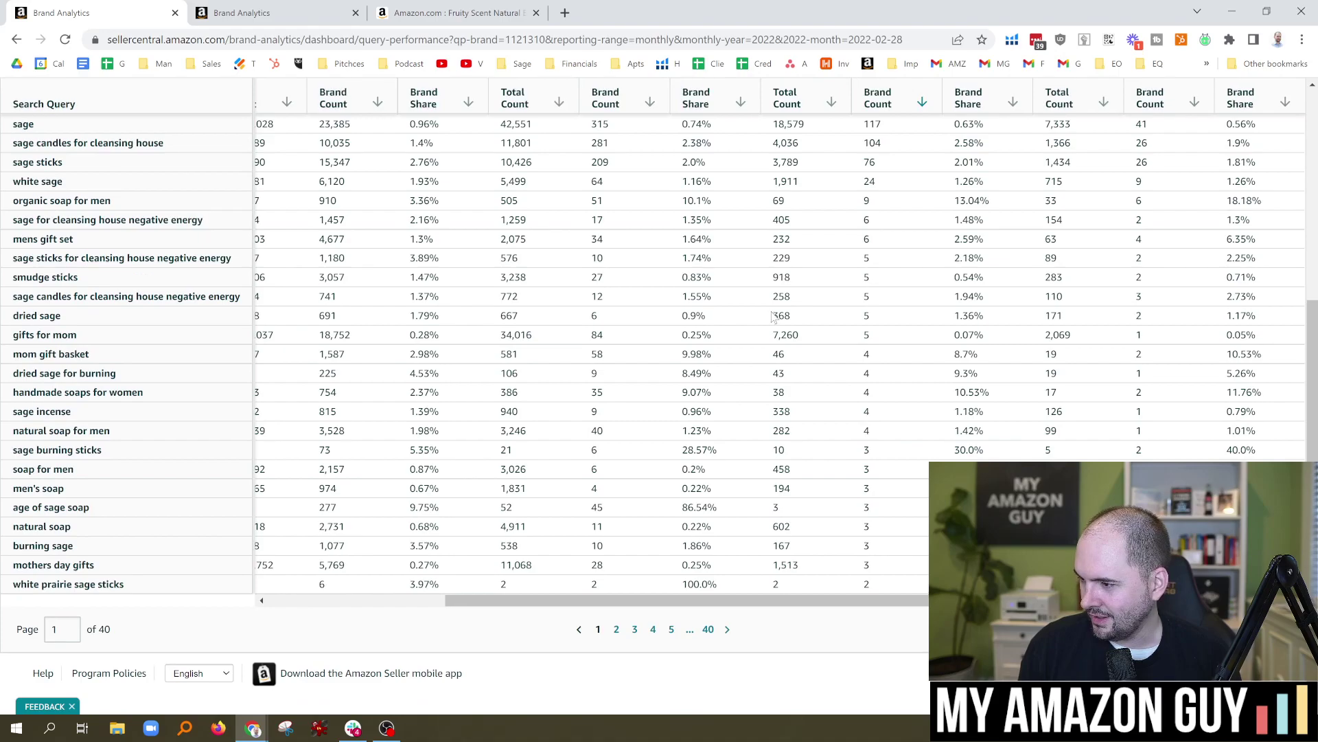
pyautogui.scroll(1, 1179, 405)
pyautogui.scroll(-1, 1168, 421)
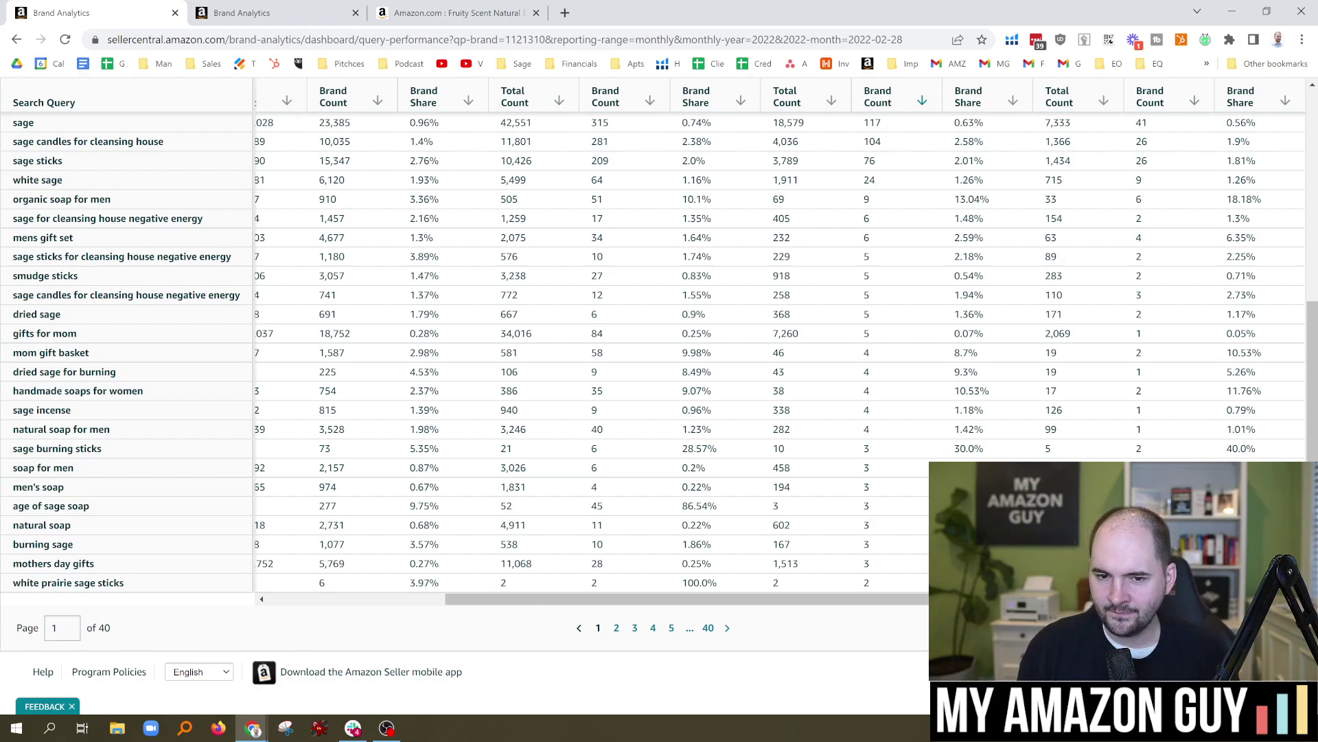
pyautogui.hotkey('alt', 'Tab')
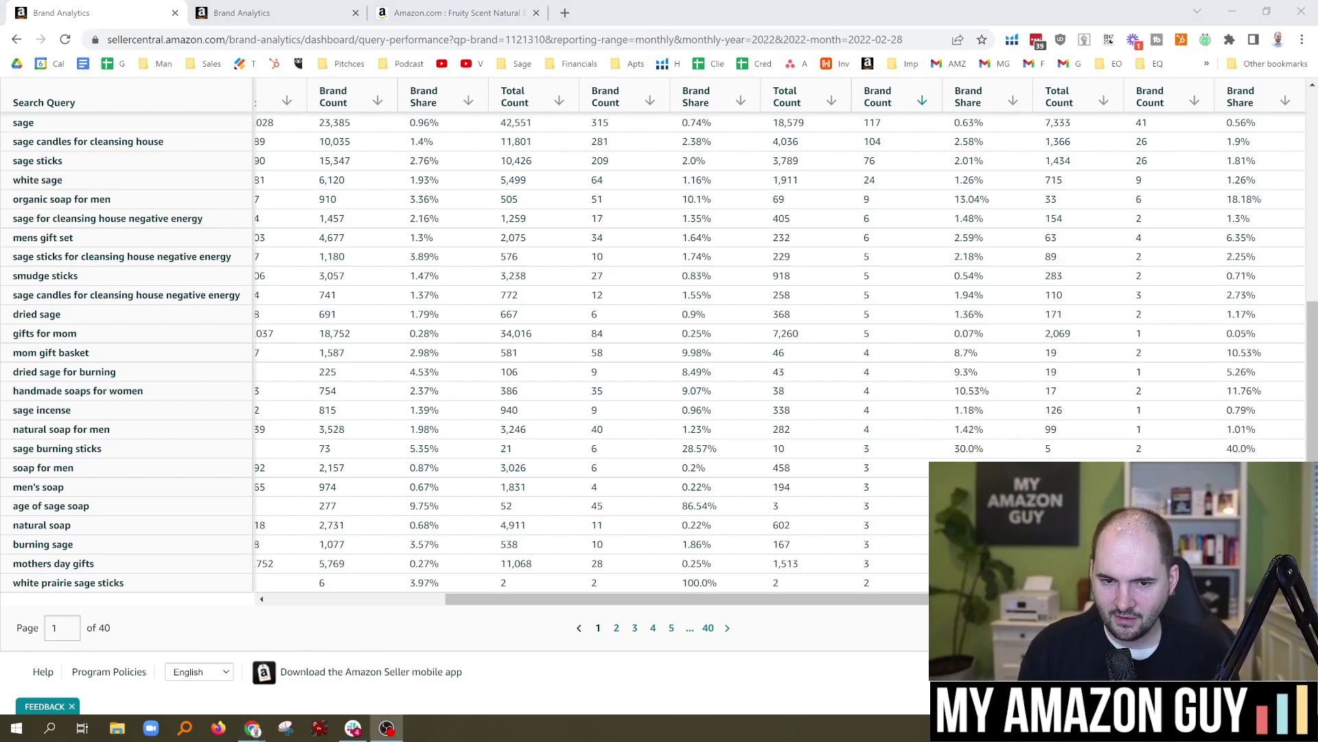
pyautogui.scroll(2, 577, 419)
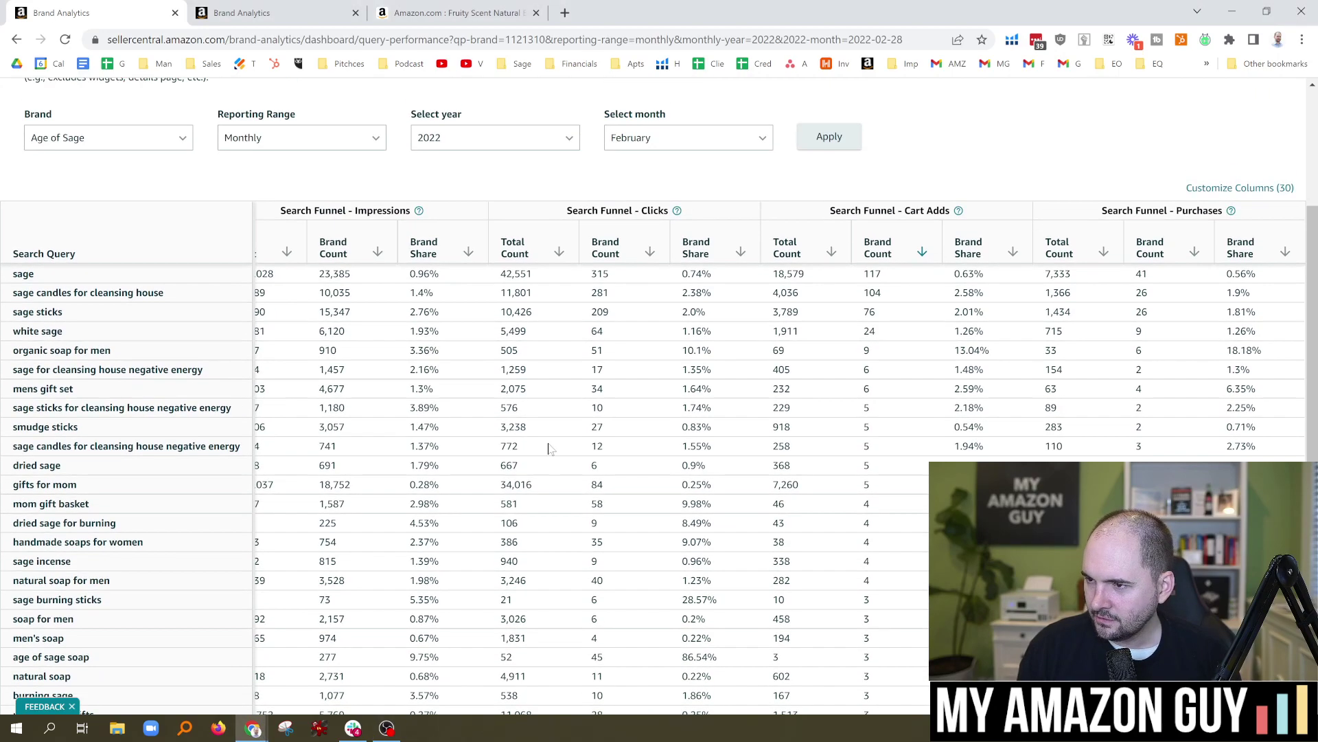
pyautogui.scroll(-3, 594, 410)
pyautogui.scroll(3, 762, 412)
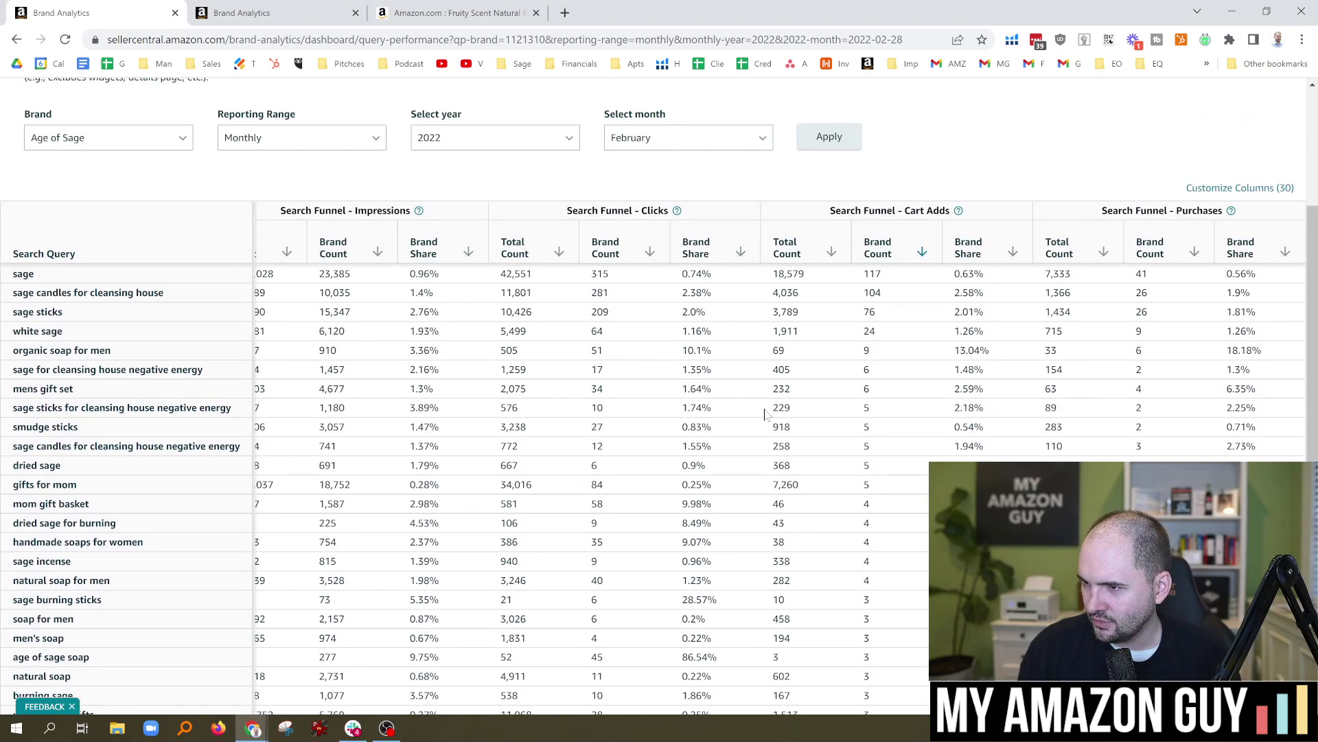
pyautogui.scroll(-1, 780, 402)
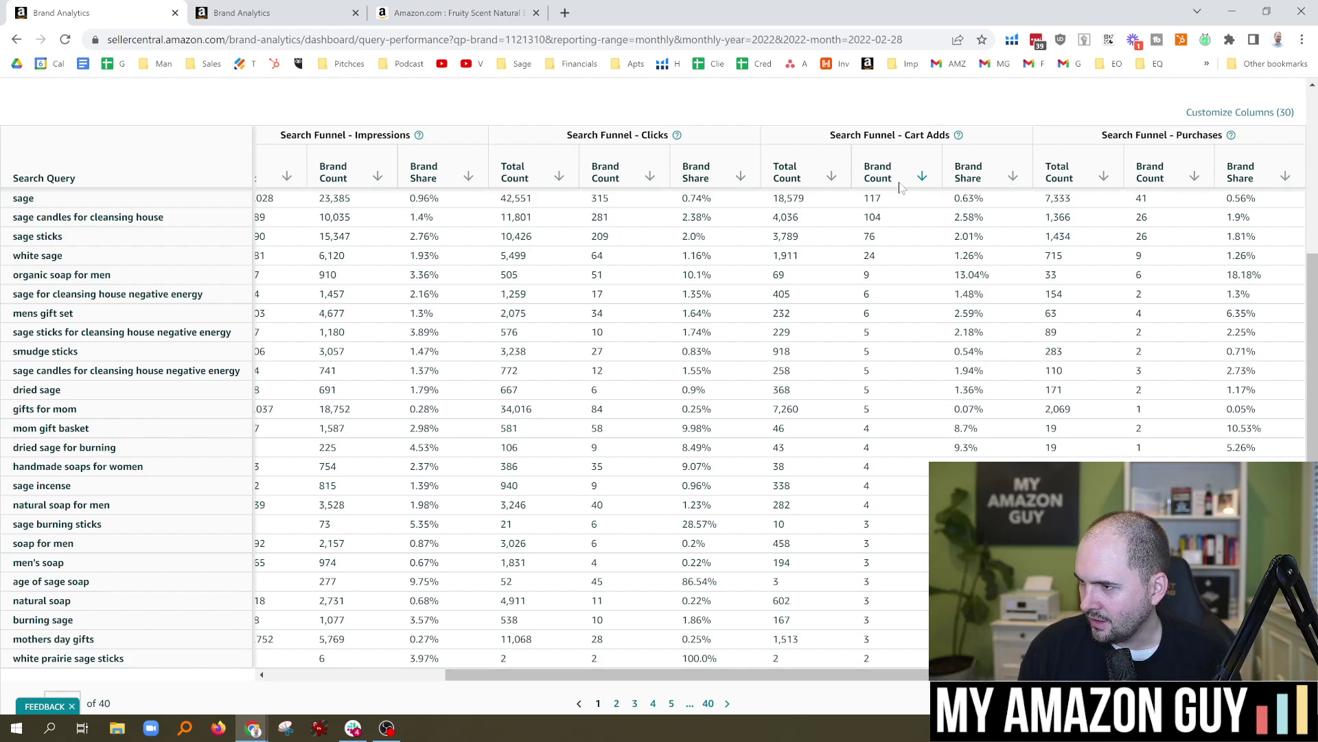
# Sort queries by Cart Adds total count, putting sage first at 18,579.
pyautogui.click(830, 177)
pyautogui.scroll(-3, 876, 295)
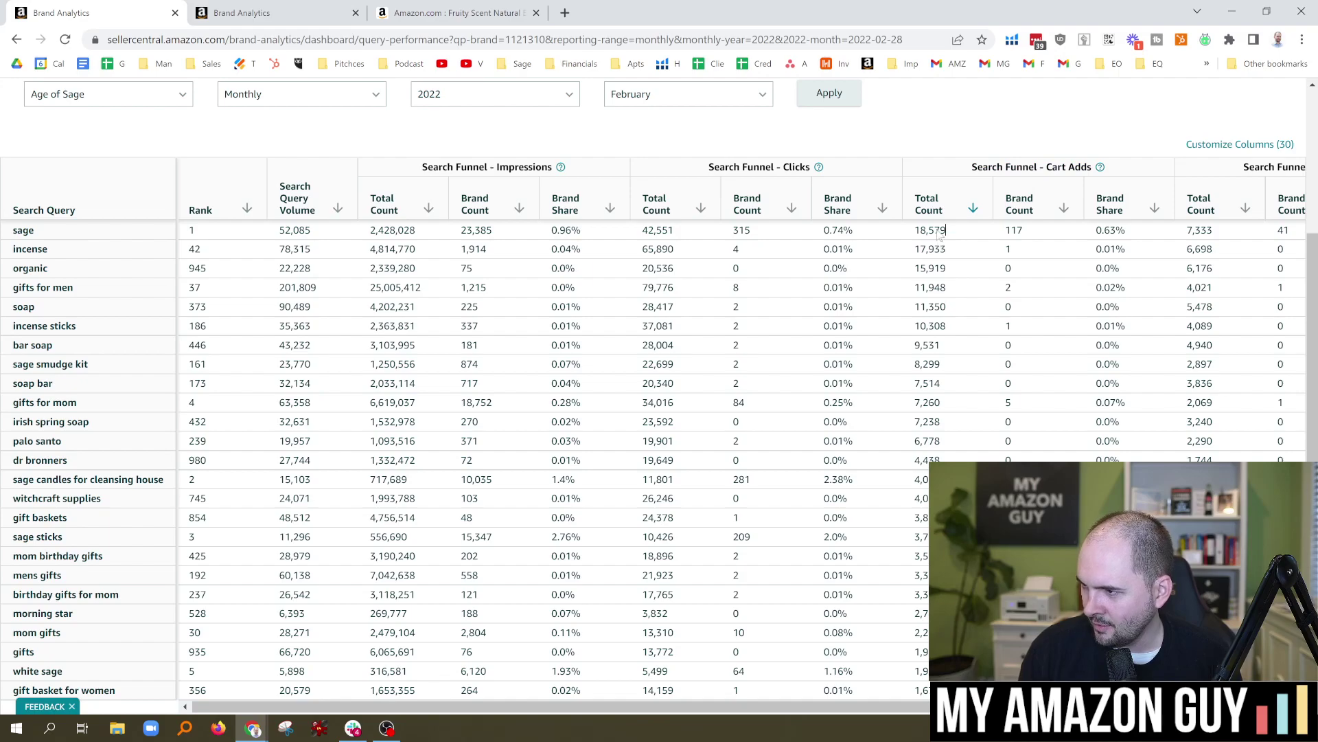
pyautogui.moveTo(947, 230); pyautogui.dragTo(917, 232)
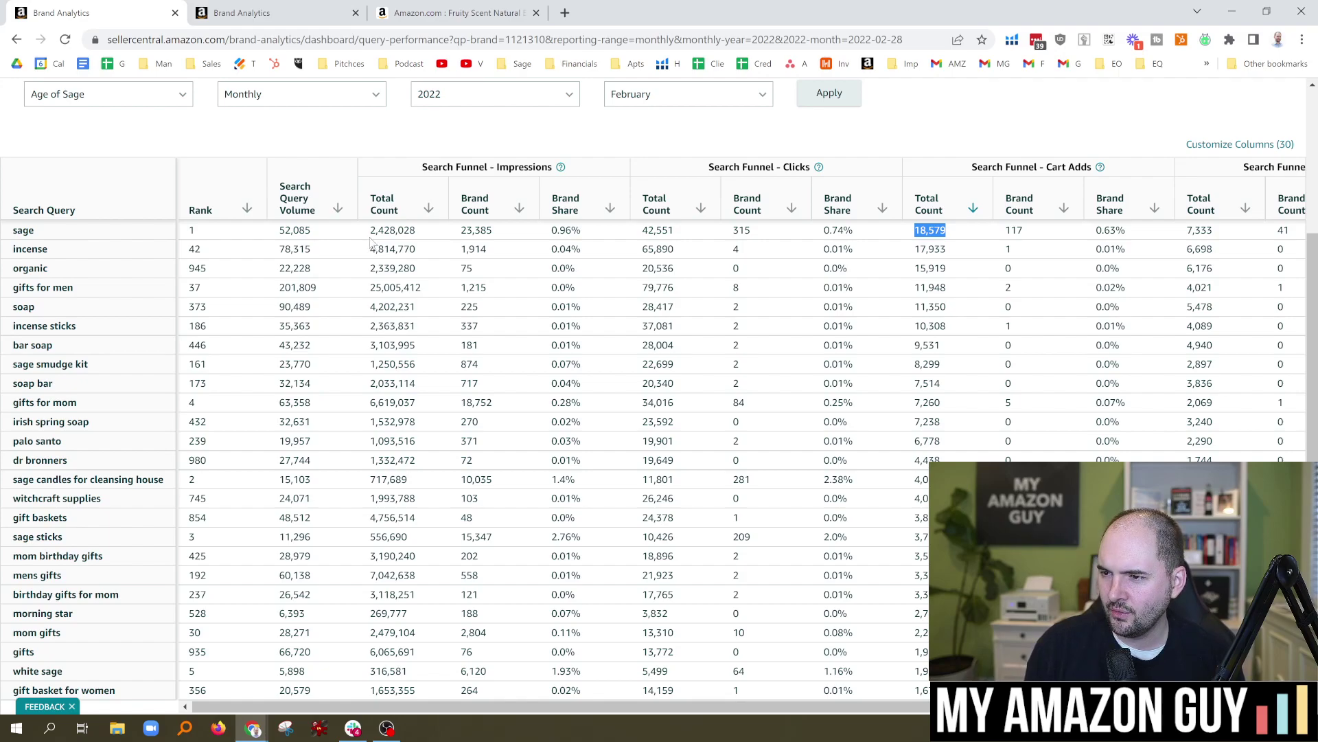
# Compare sage's 52,085 search volume with its 18,579 cart-add total.
pyautogui.moveTo(313, 230); pyautogui.dragTo(274, 232)
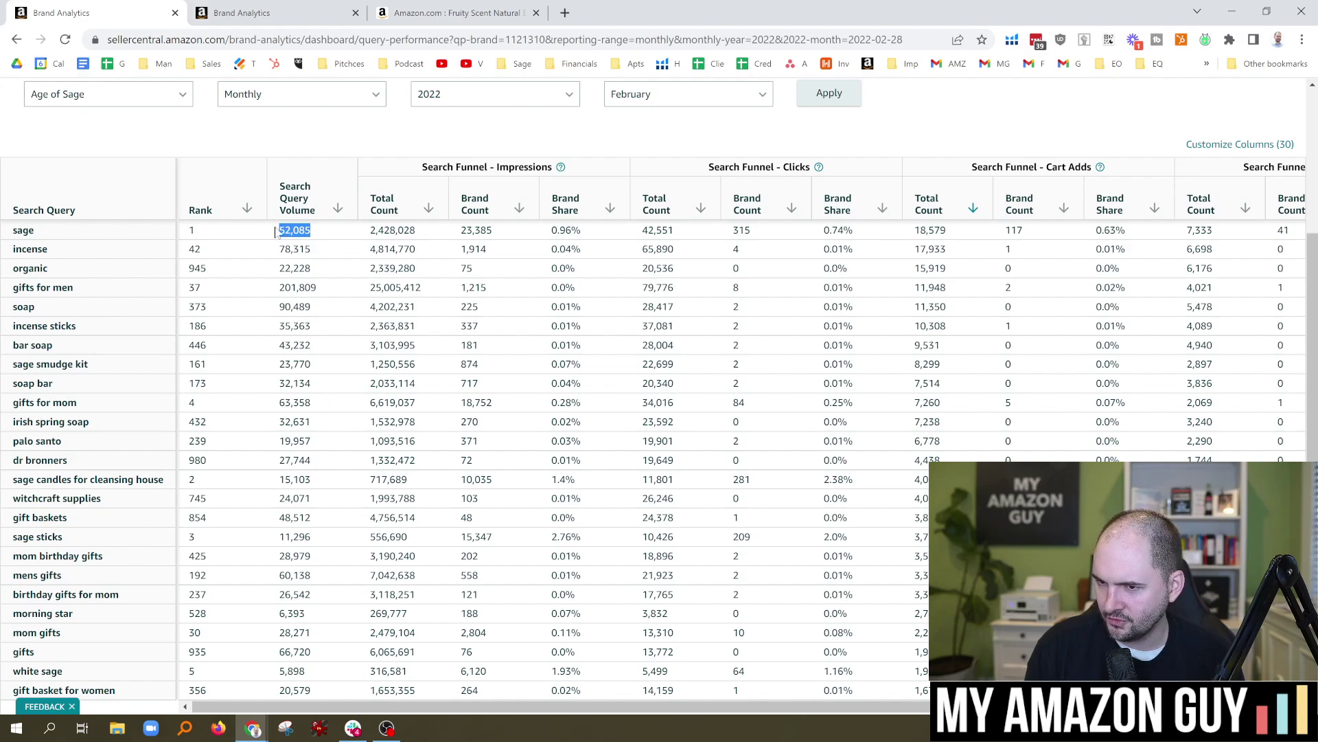
pyautogui.moveTo(969, 230); pyautogui.dragTo(922, 234)
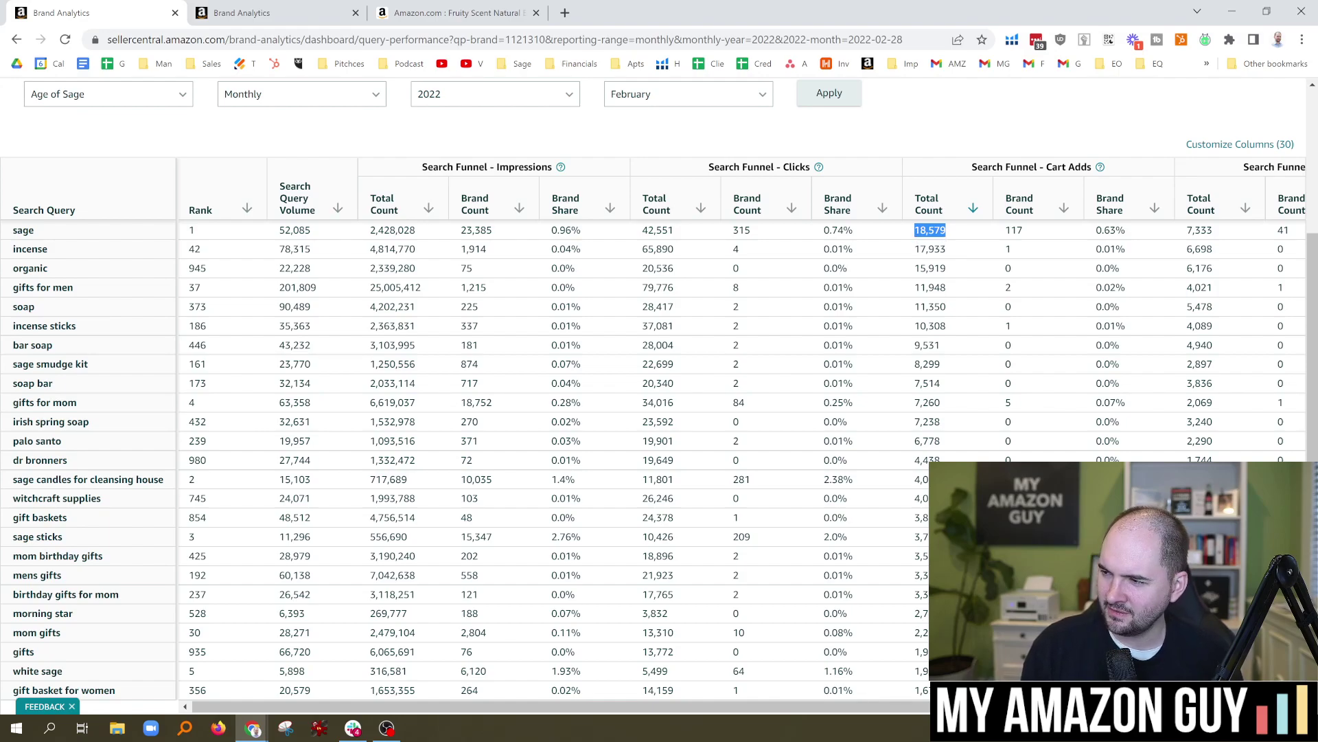
pyautogui.moveTo(914, 231); pyautogui.dragTo(947, 230)
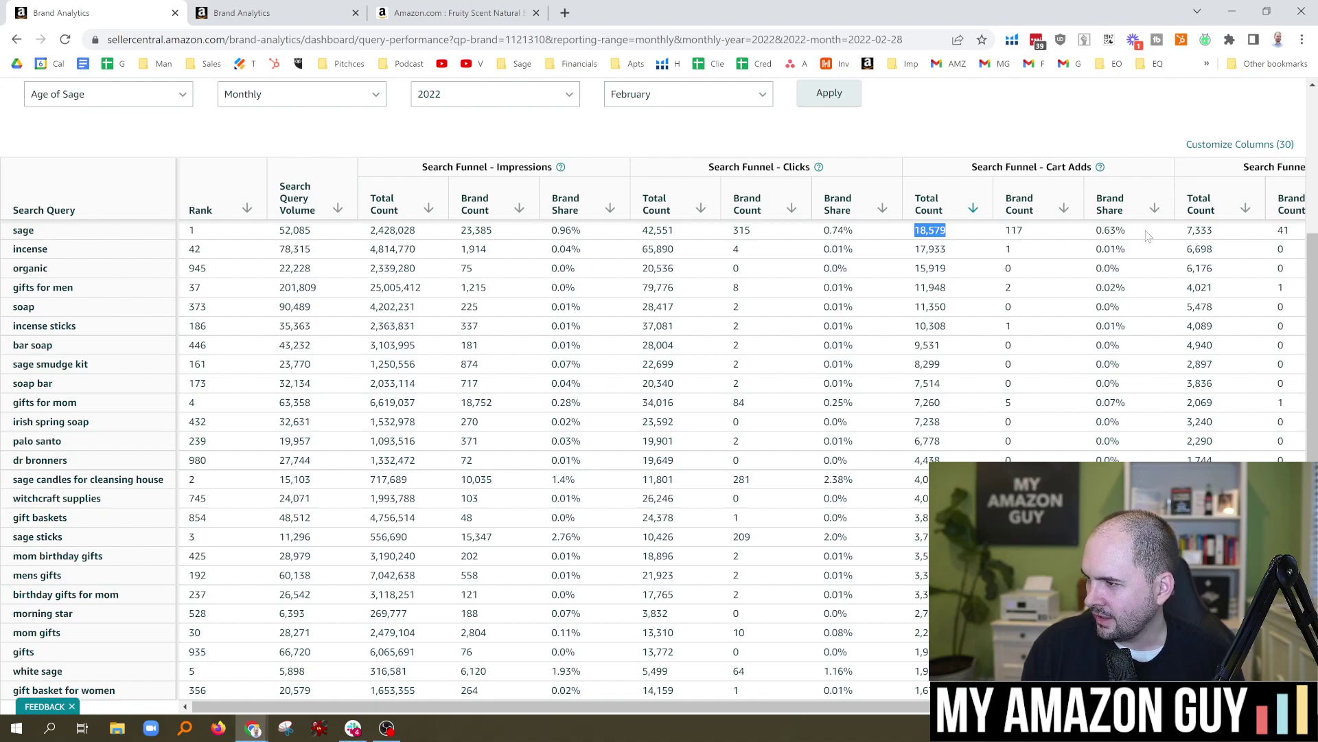
pyautogui.hscroll(2, 467, 454)
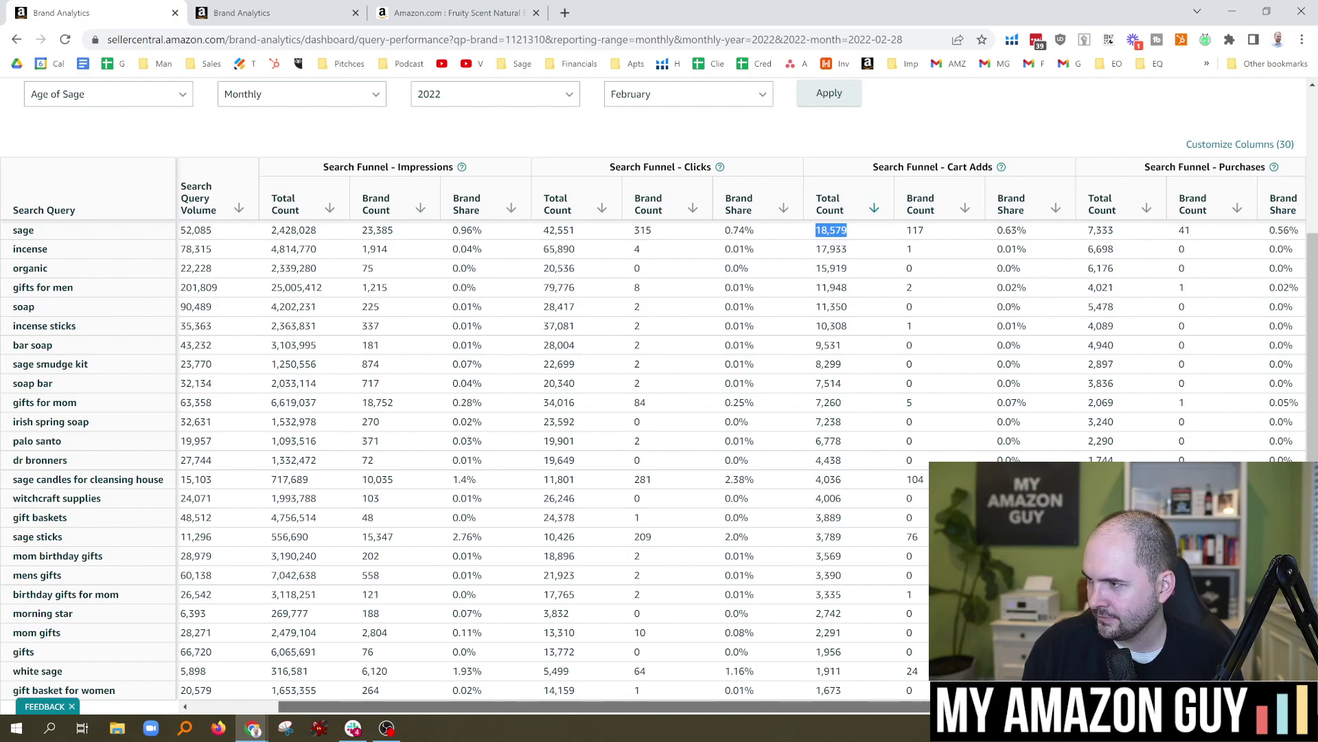
pyautogui.hscroll(1, 741, 435)
pyautogui.hscroll(-3, 920, 714)
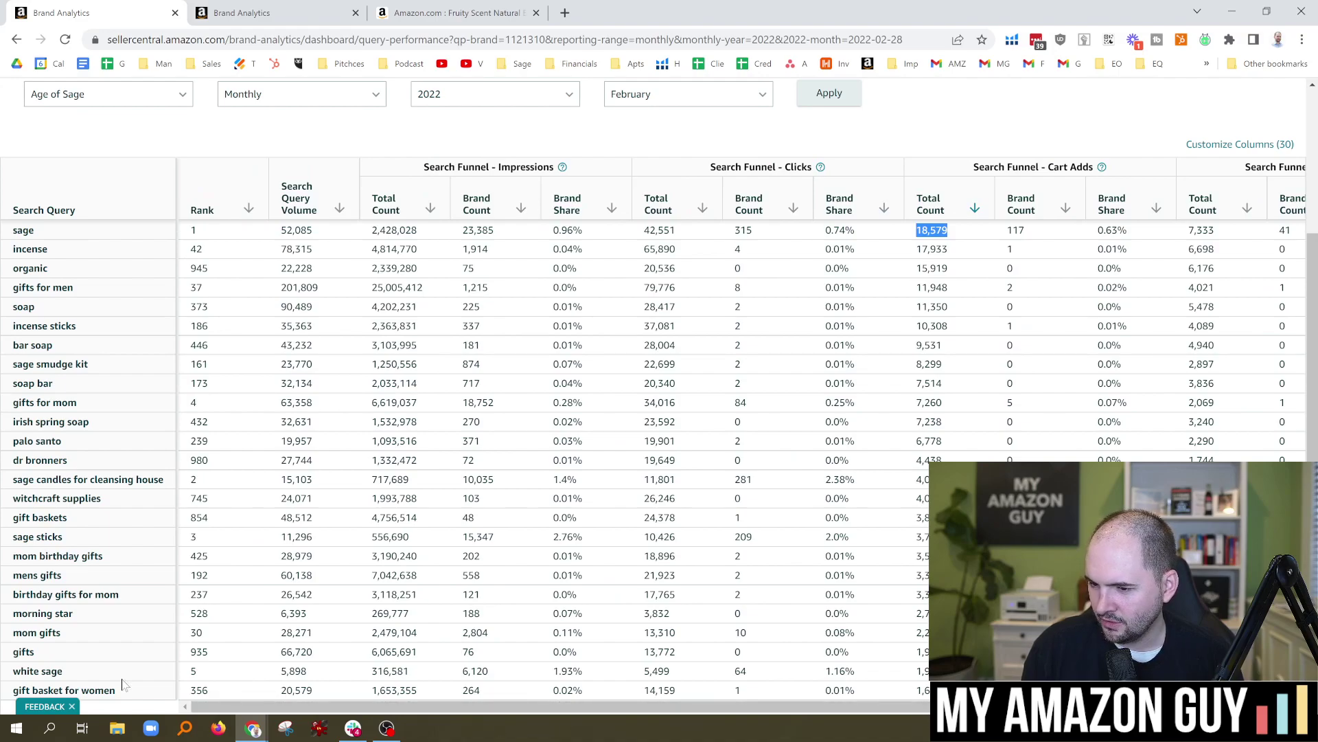
# Compute 7 ÷ 52 (about 0.1346) in Windows Calculator, then minimize it back to the report.
pyautogui.click(16, 727)
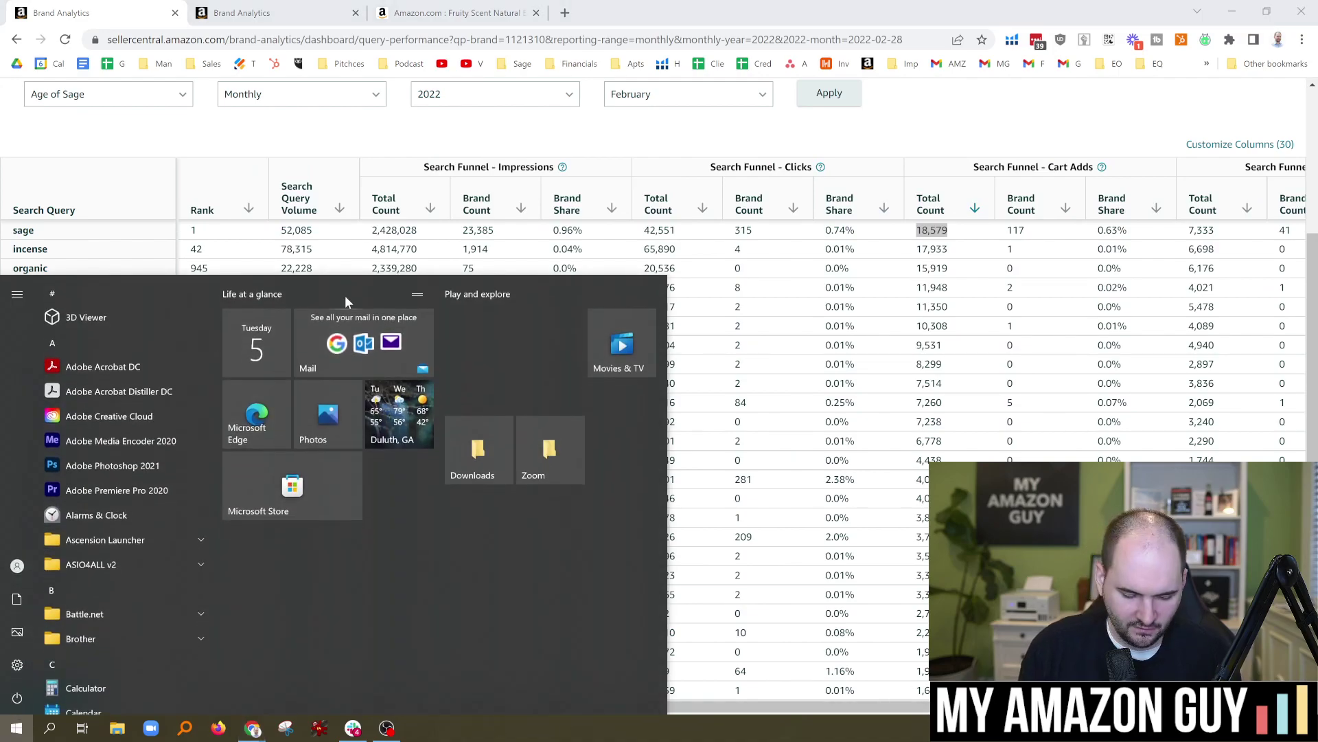
pyautogui.click(327, 414)
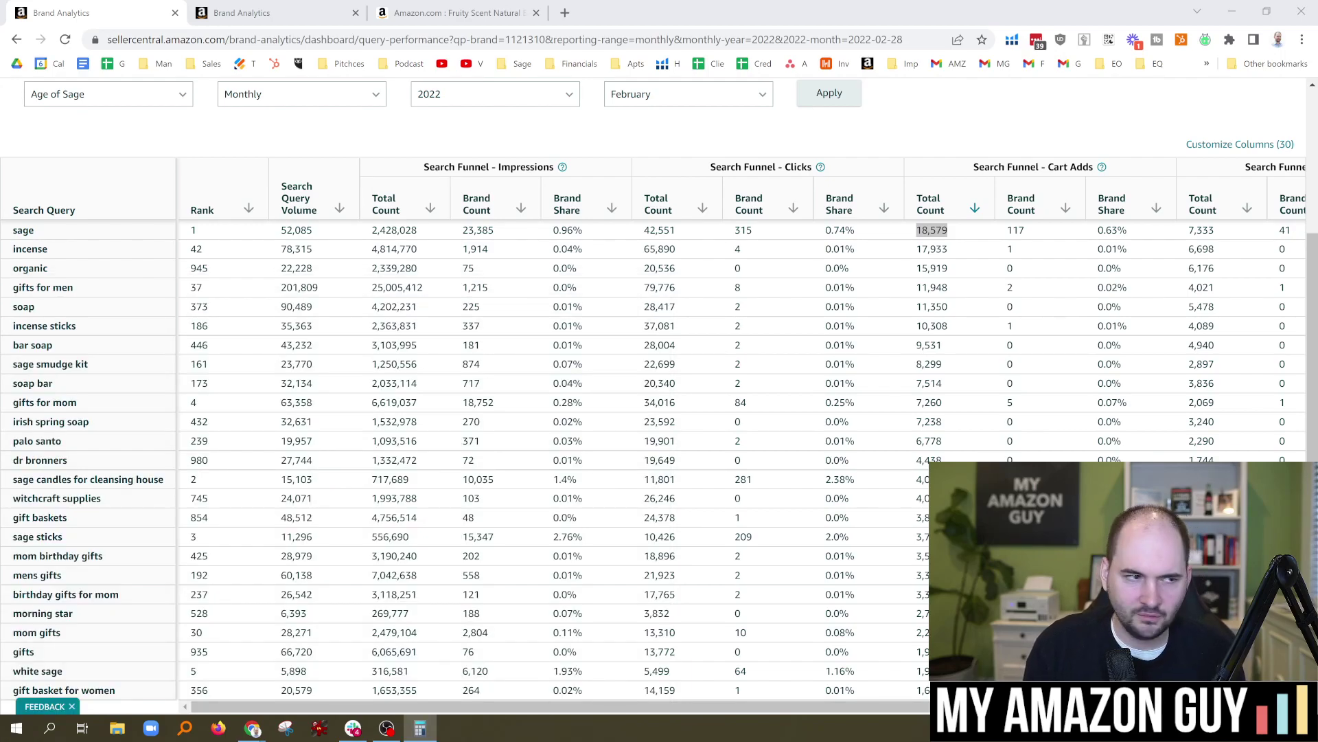
pyautogui.write('7/52')
pyautogui.press('Return')
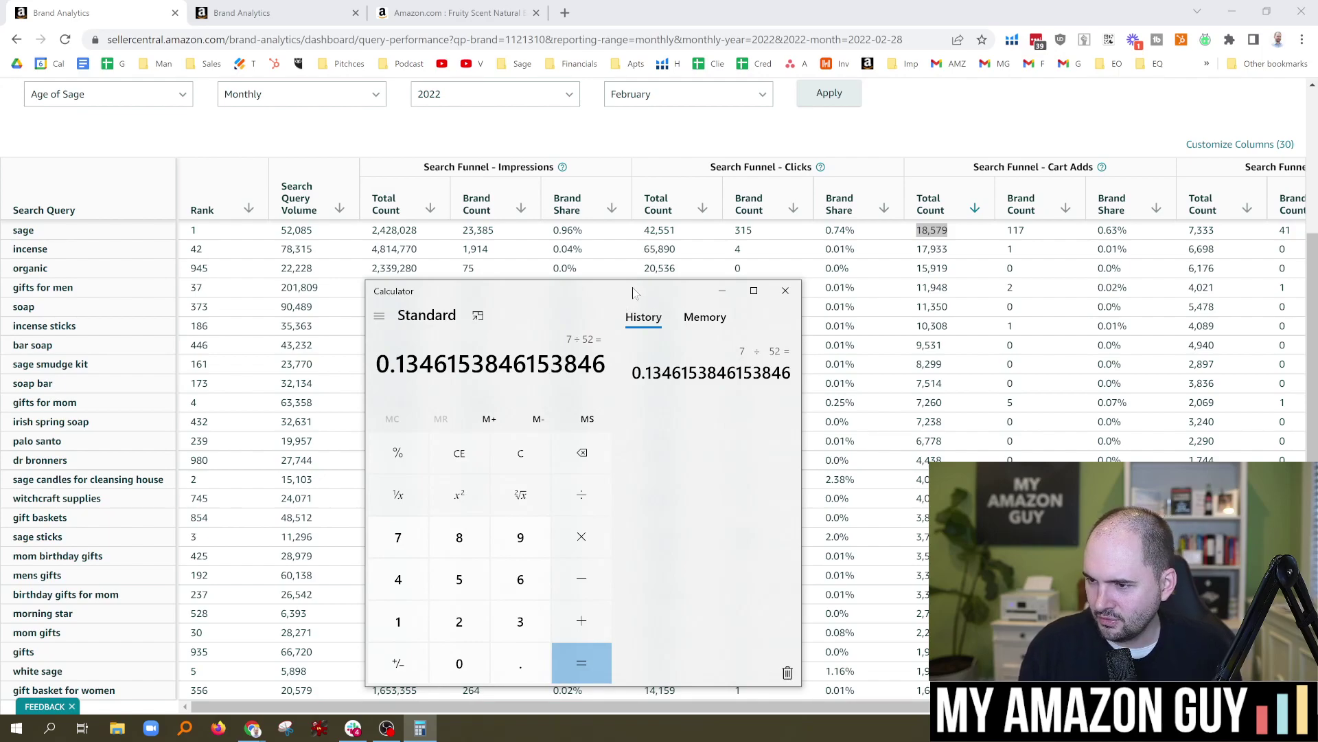
pyautogui.press('super+Down')
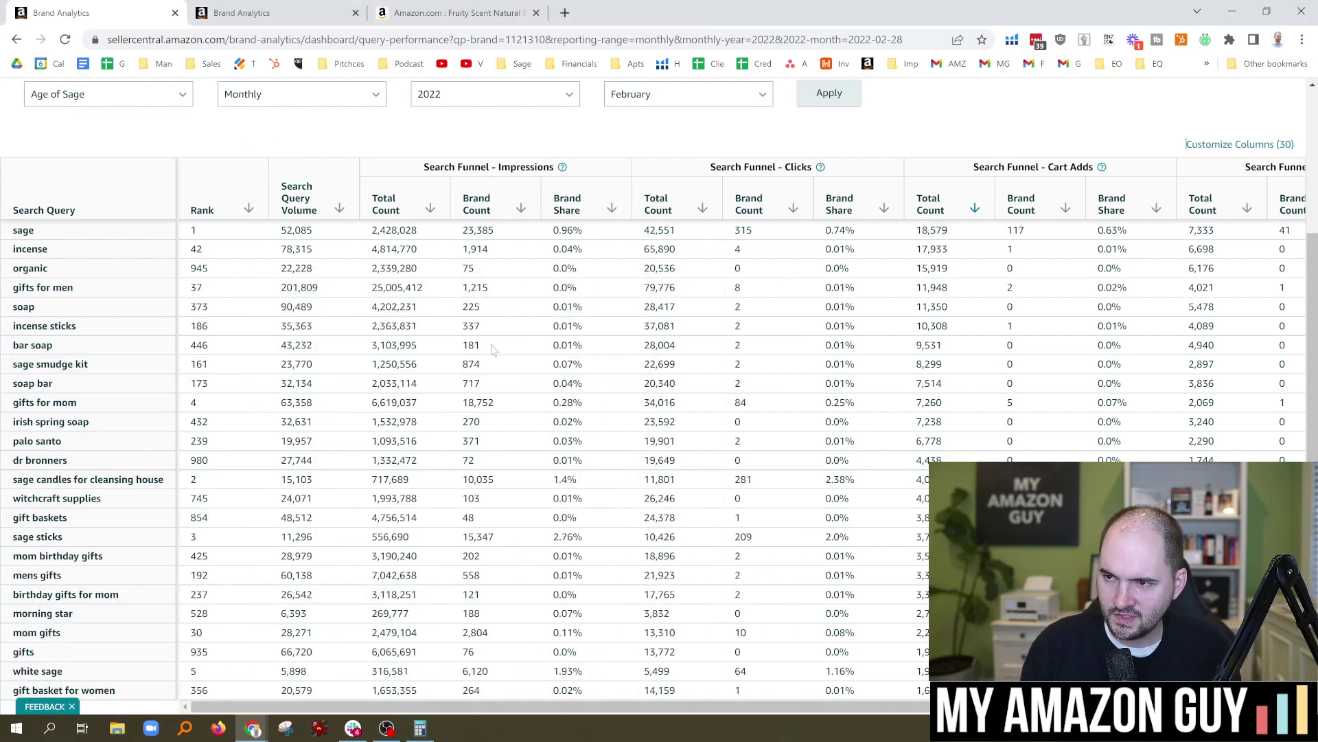
# Scroll the table right and highlight sage's 0.56% purchase brand share (41 of 7,333).
pyautogui.moveTo(913, 706); pyautogui.dragTo(995, 706)
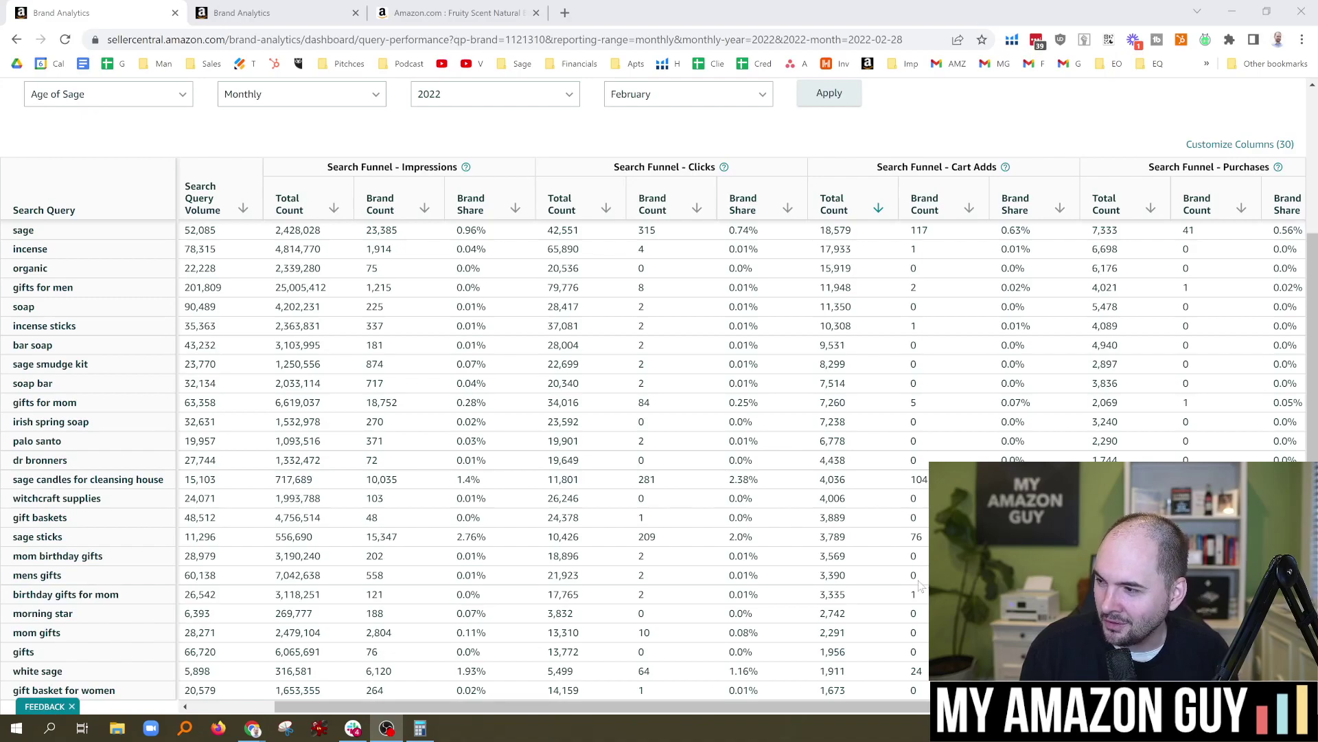
pyautogui.hscroll(2, 1185, 144)
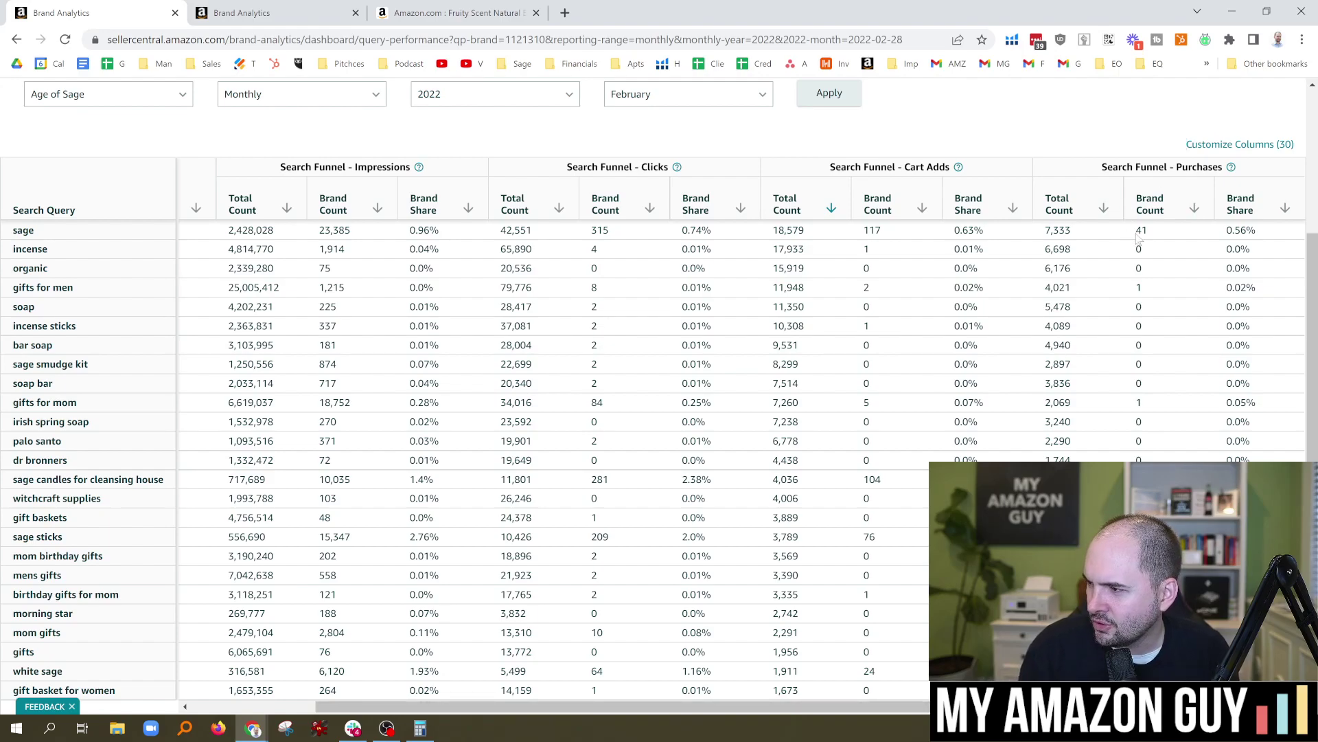
pyautogui.moveTo(1259, 235); pyautogui.dragTo(1235, 236)
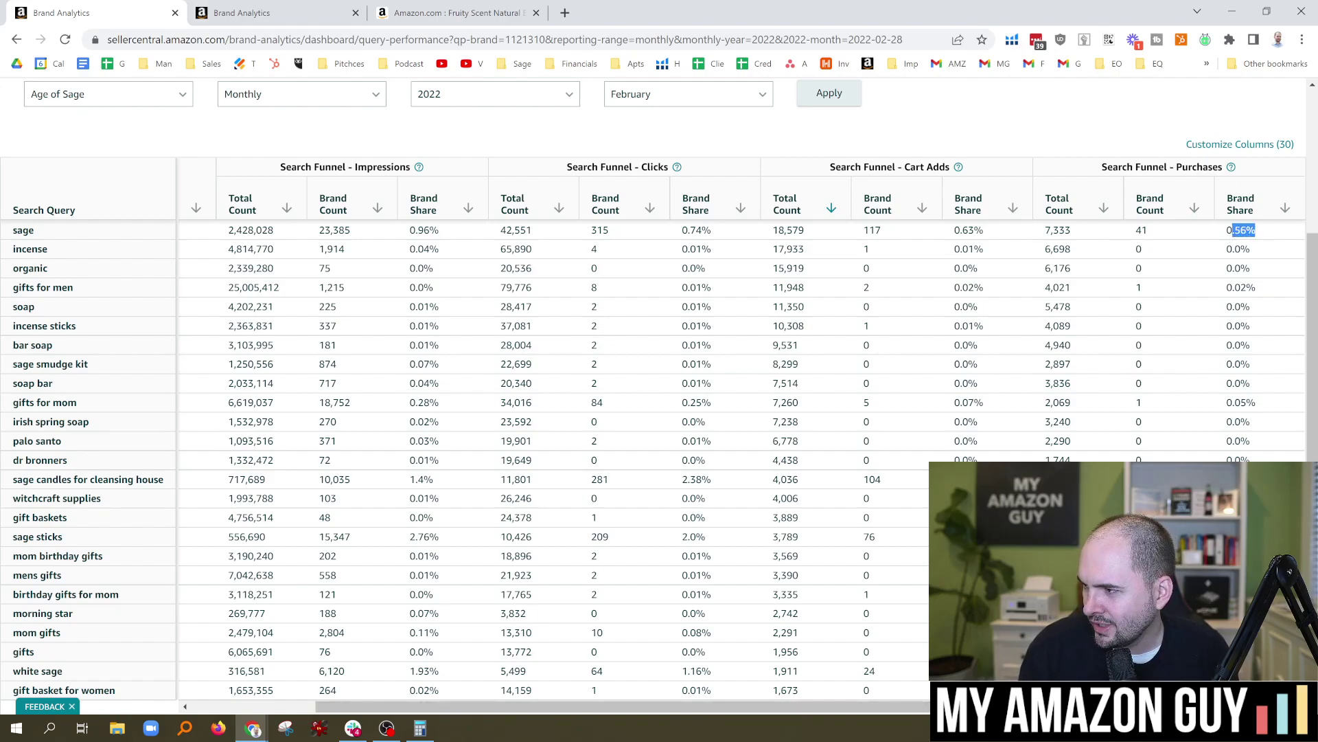
# Open the purchases Metric Glossary, select the Brand Share definition, and return to the dashboard tab.
pyautogui.click(1232, 166)
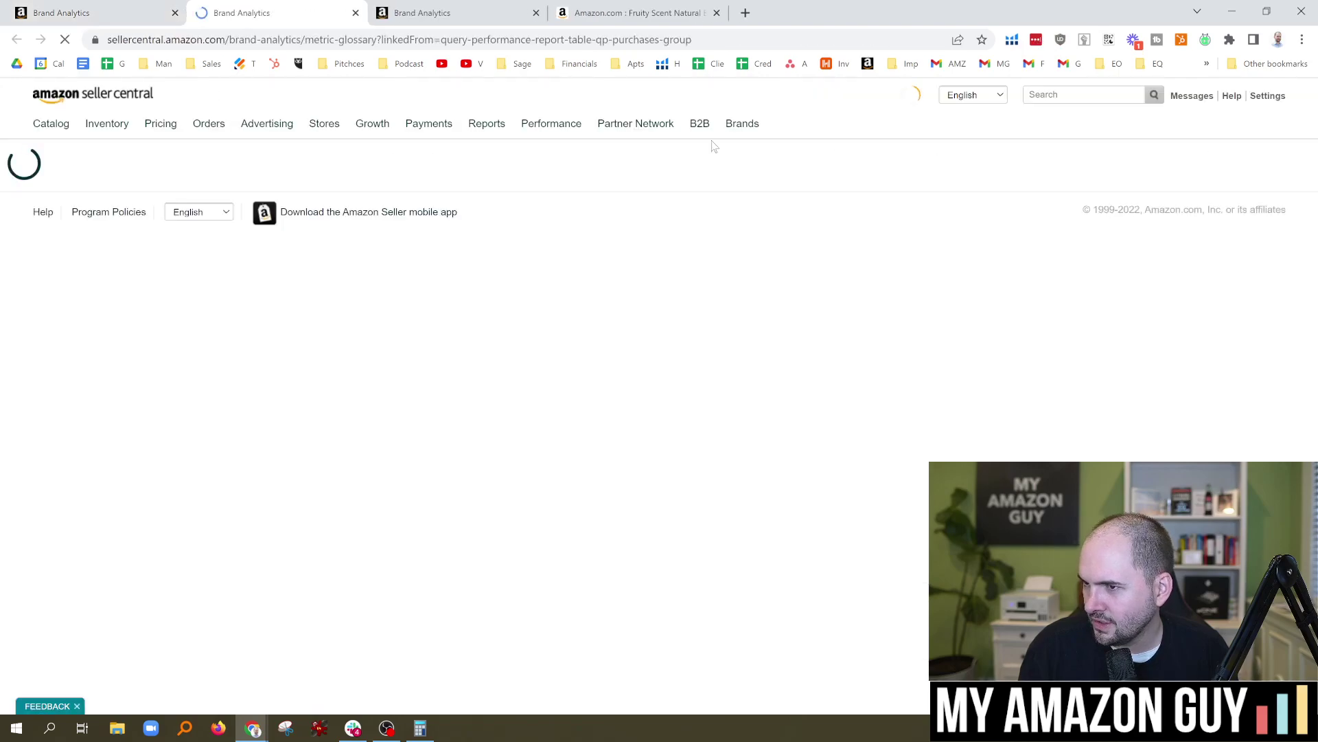
pyautogui.hotkey('ctrl', 'f')
pyautogui.click(988, 398)
pyautogui.moveTo(988, 398); pyautogui.dragTo(1089, 398)
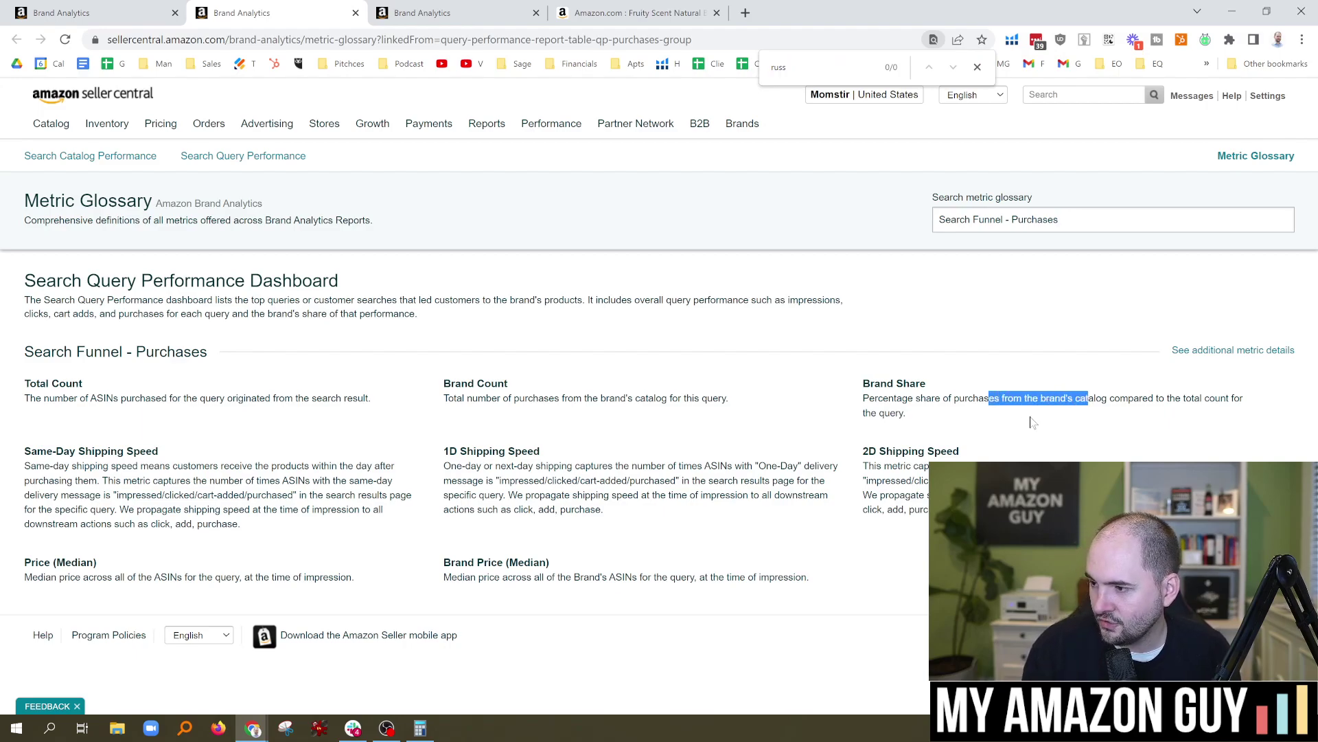
pyautogui.click(961, 413)
pyautogui.tripleClick(951, 393)
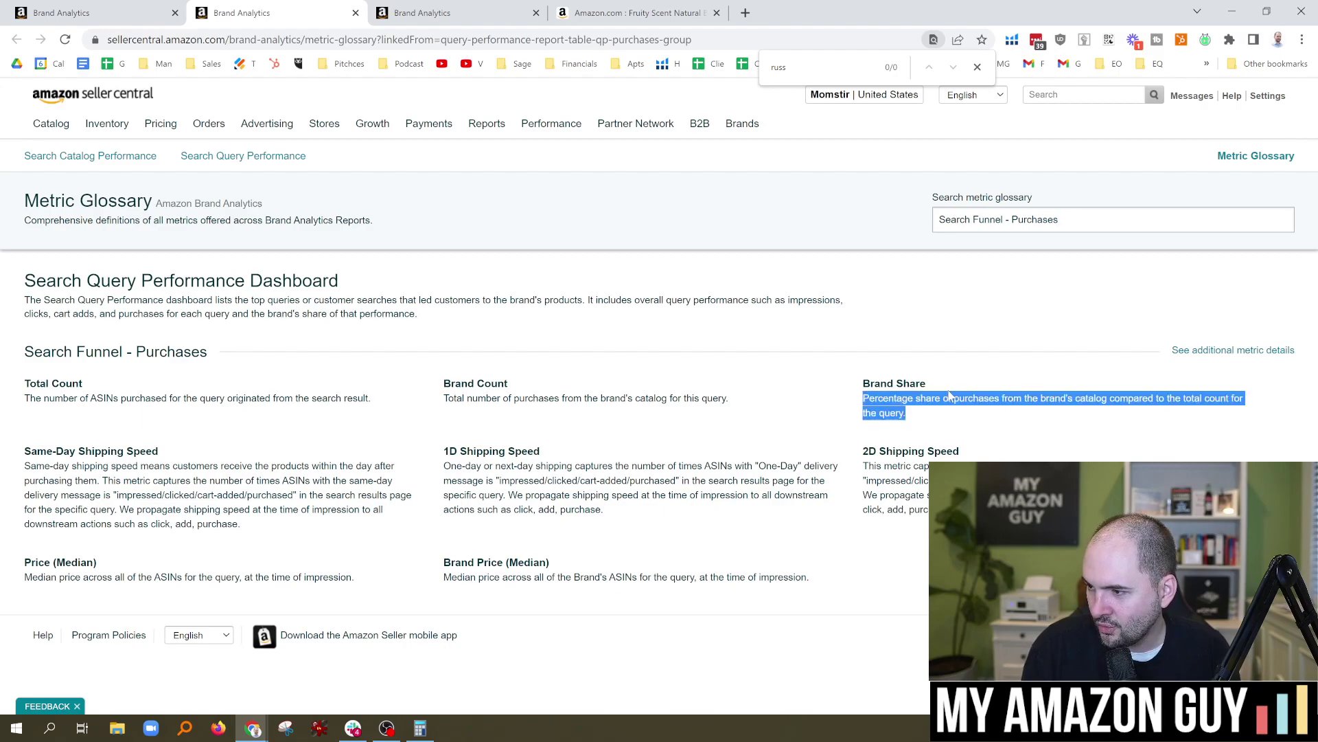
pyautogui.hotkey('ctrl', 'shift', 'Tab')
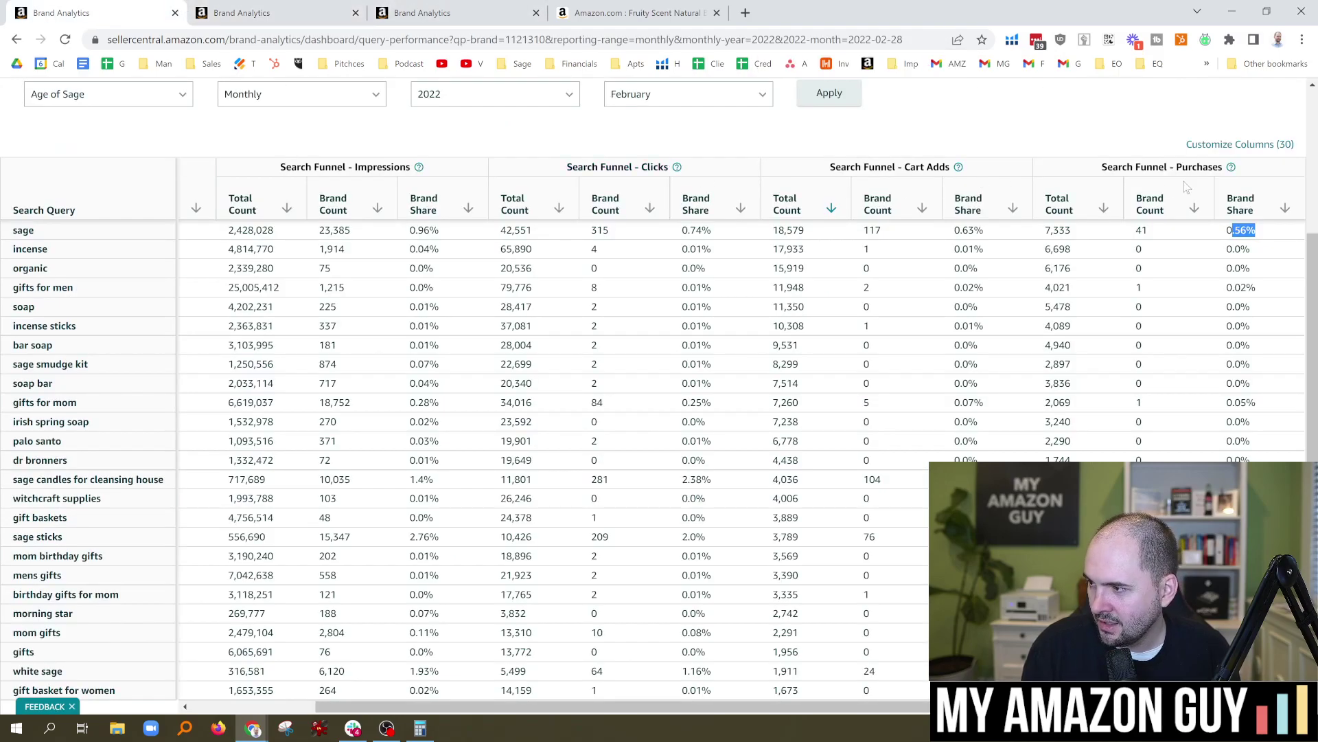
pyautogui.moveTo(1226, 230); pyautogui.dragTo(1257, 230)
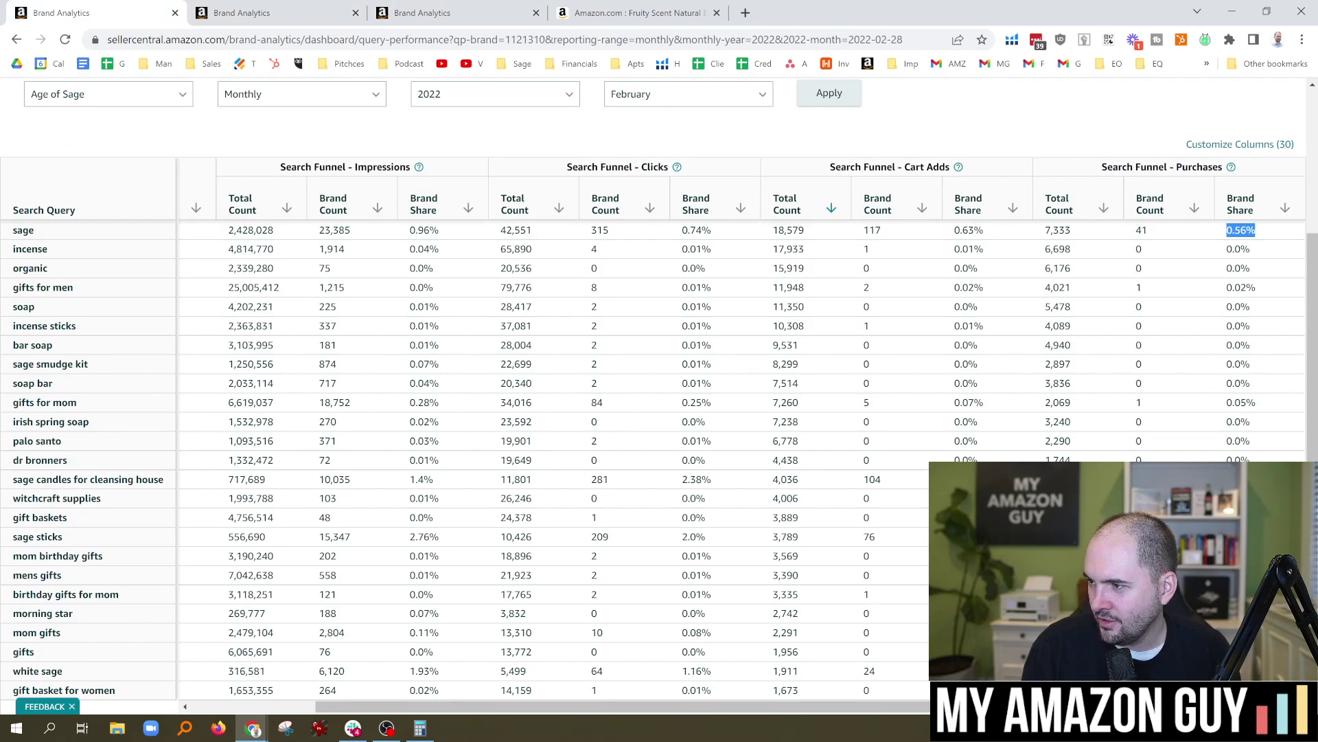
pyautogui.moveTo(1073, 231); pyautogui.dragTo(1040, 233)
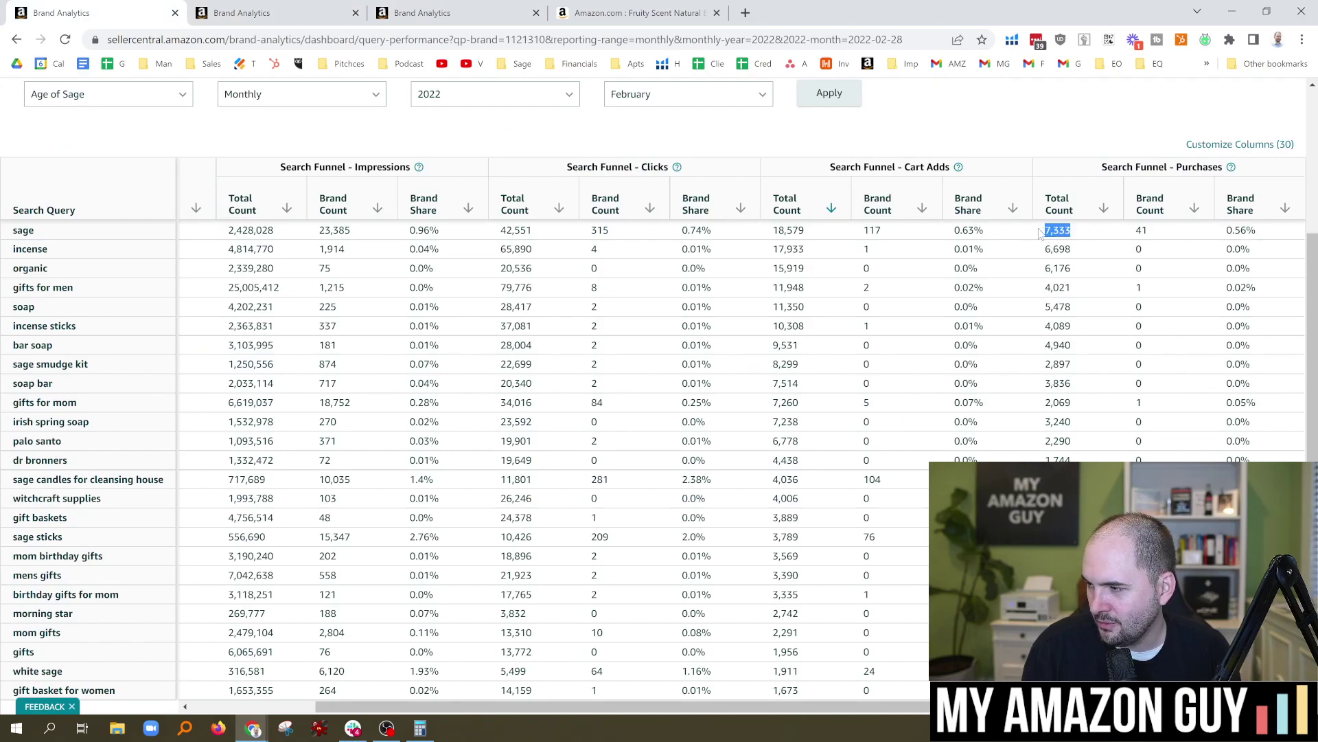
pyautogui.moveTo(1226, 230); pyautogui.dragTo(1257, 241)
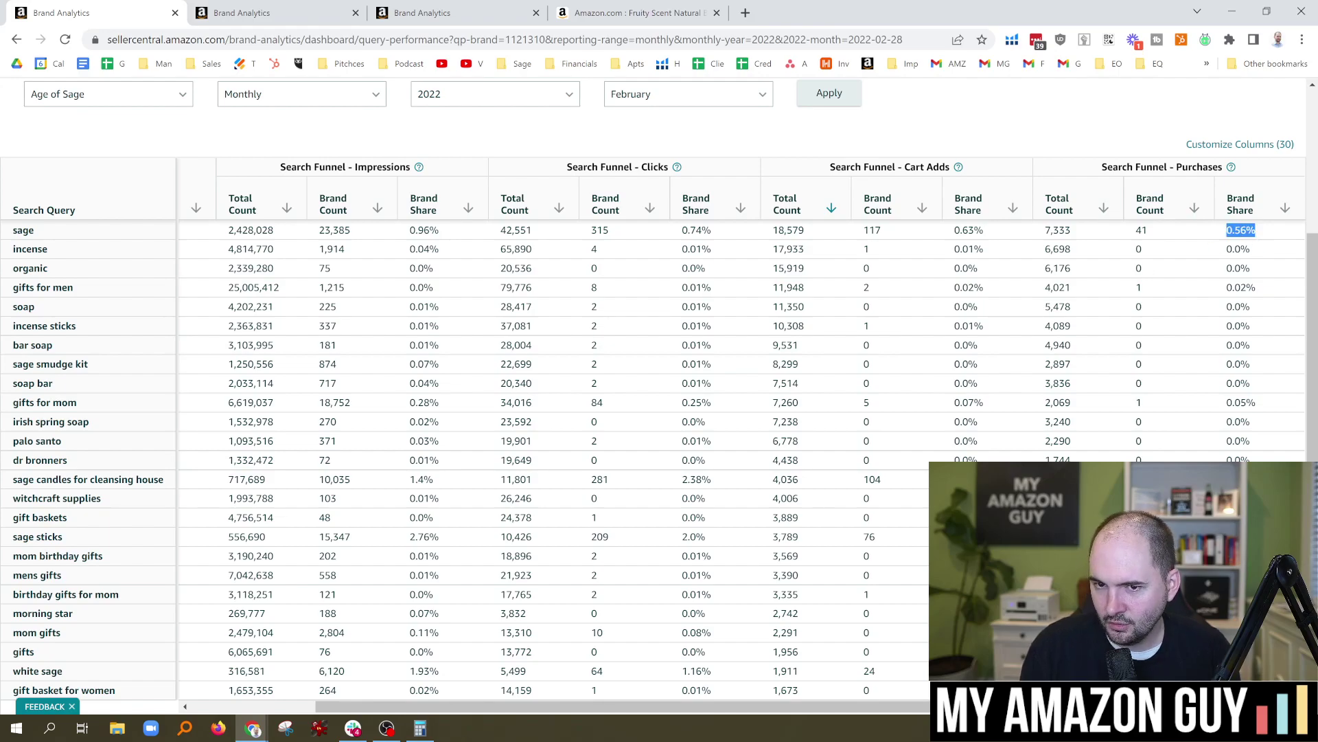
# Bring up Calculator beside the purchase figures and compute 7333 × 0.056.
pyautogui.click(420, 727)
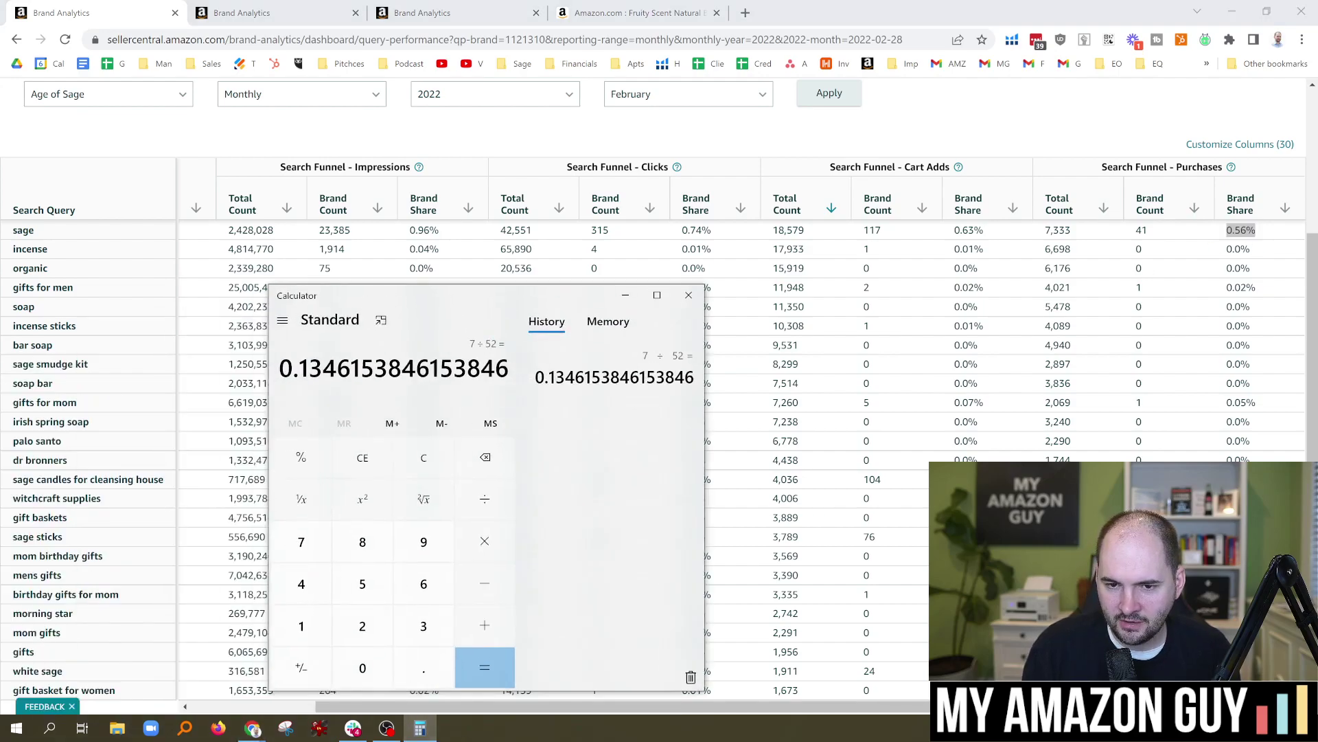
pyautogui.moveTo(444, 286); pyautogui.dragTo(382, 228)
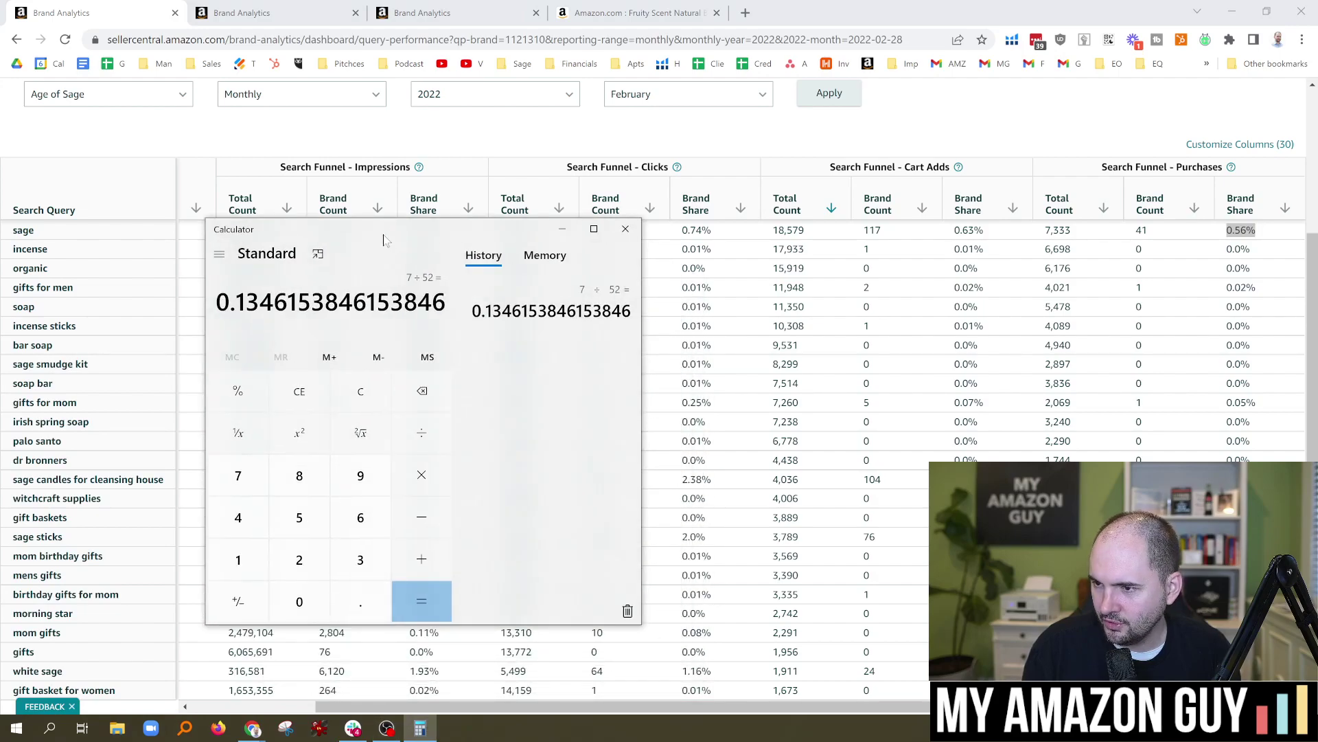
pyautogui.write('7333')
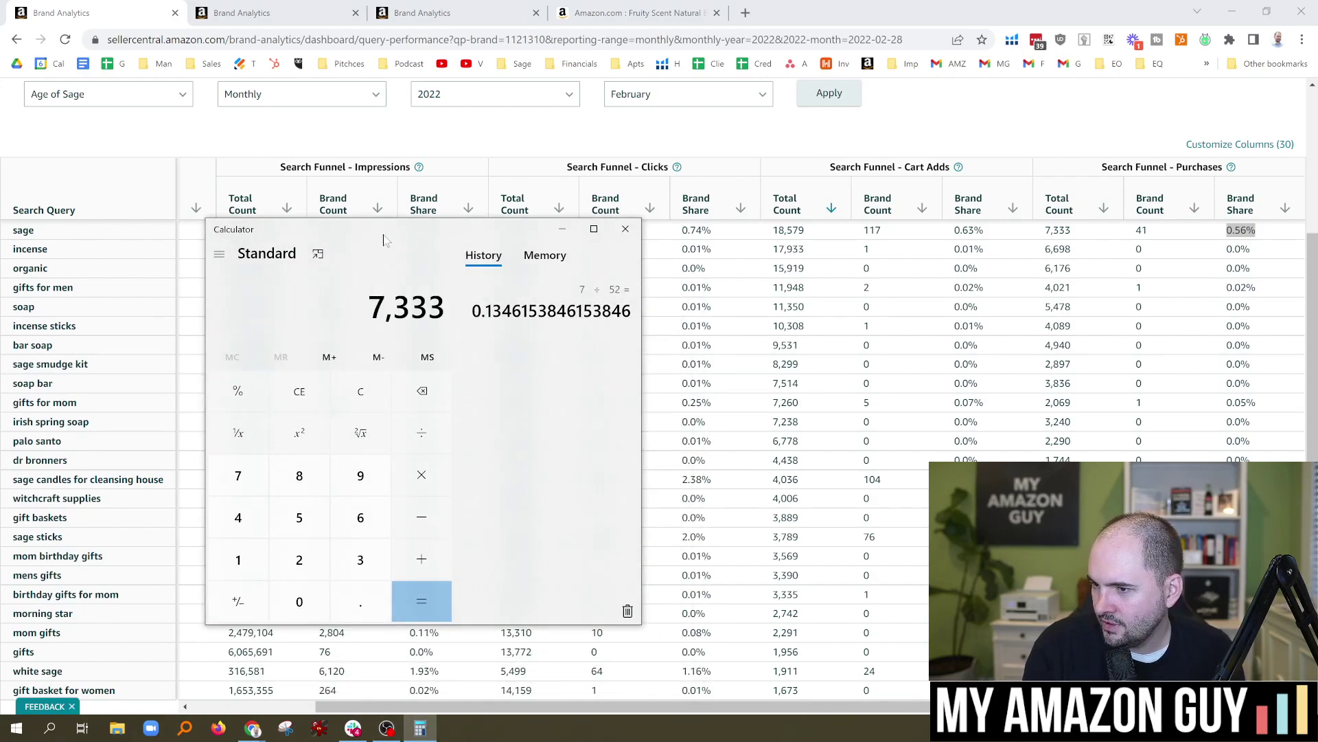
pyautogui.write('*.0')
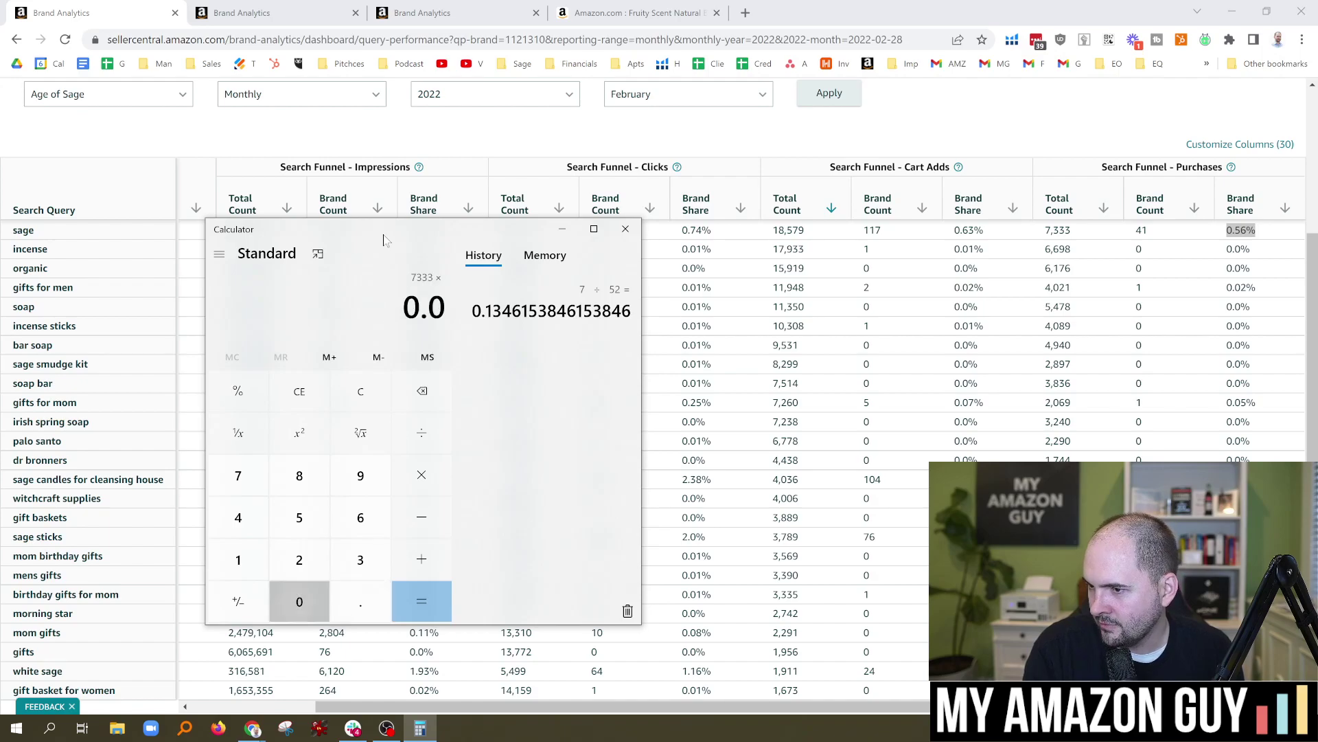
pyautogui.write('56')
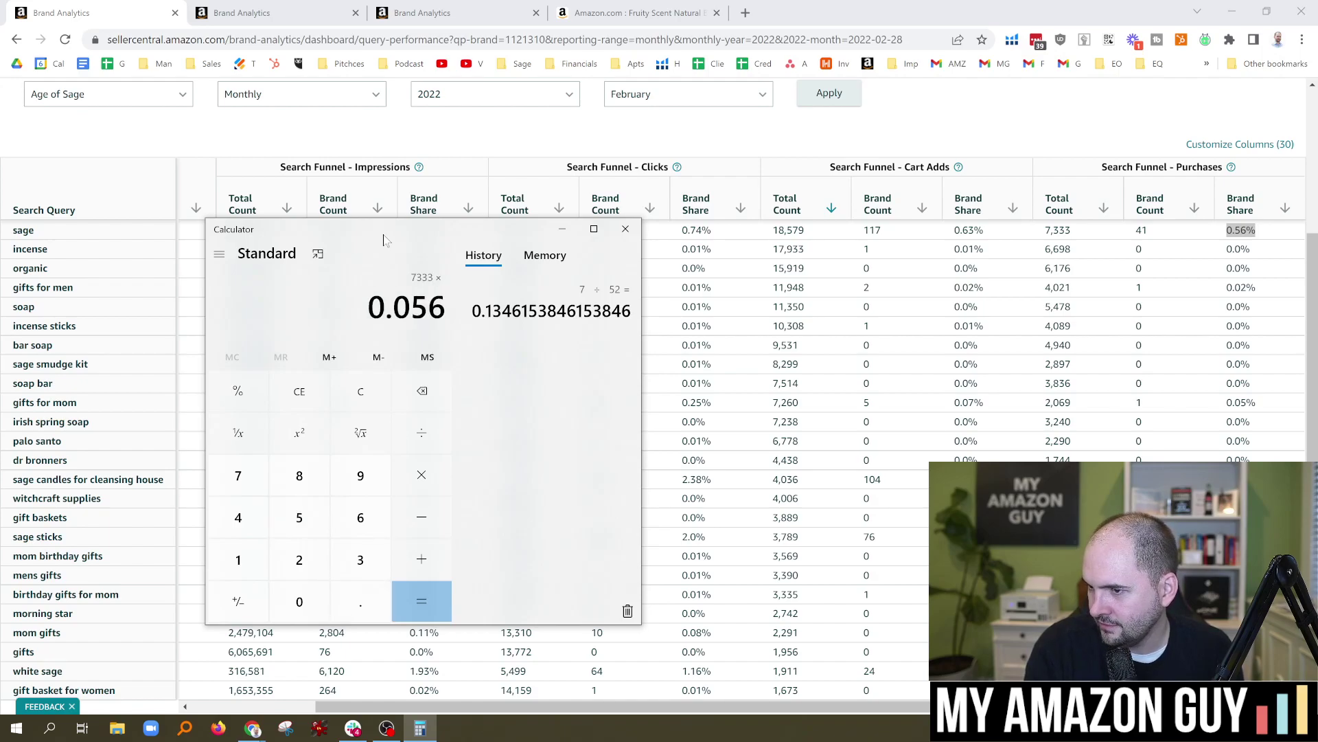
pyautogui.press('Return')
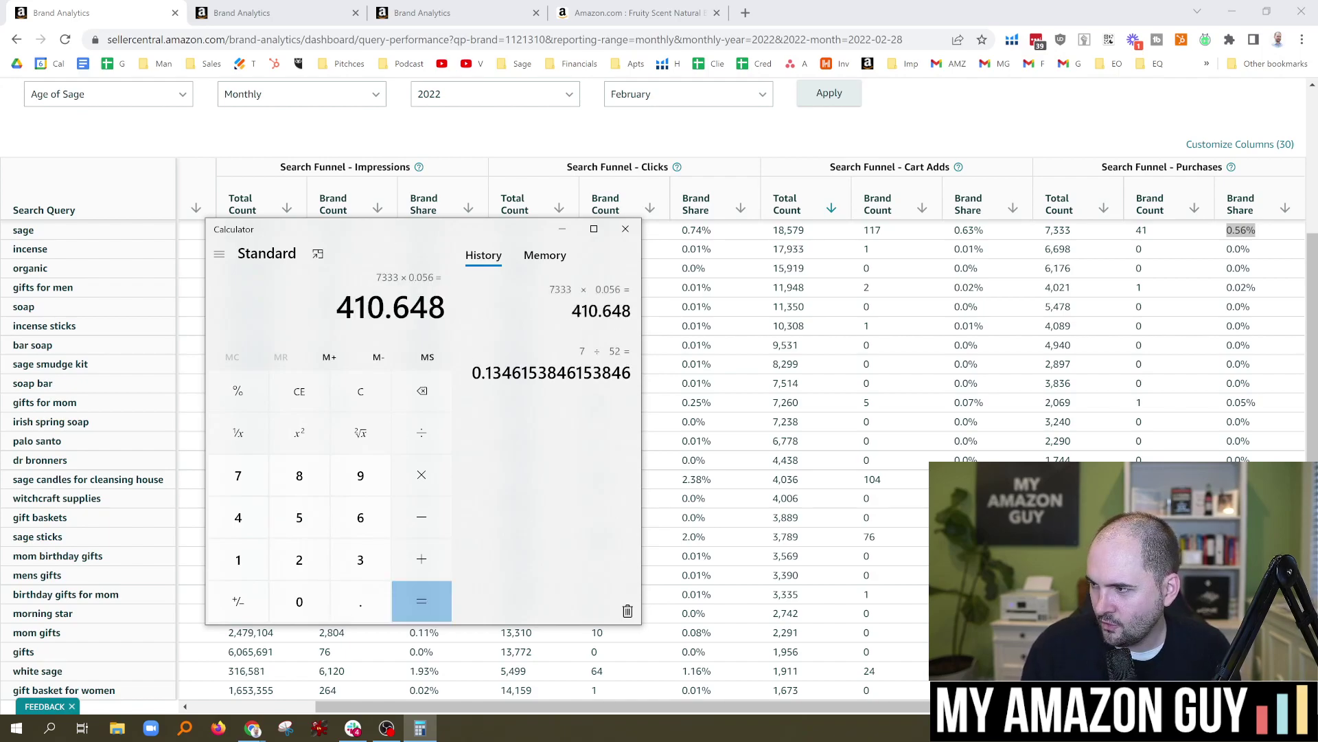
# Recompute as 7333 × 0.0056 = 41.0648 and reposition Calculator to compare with the table.
pyautogui.moveTo(431, 235); pyautogui.dragTo(574, 274)
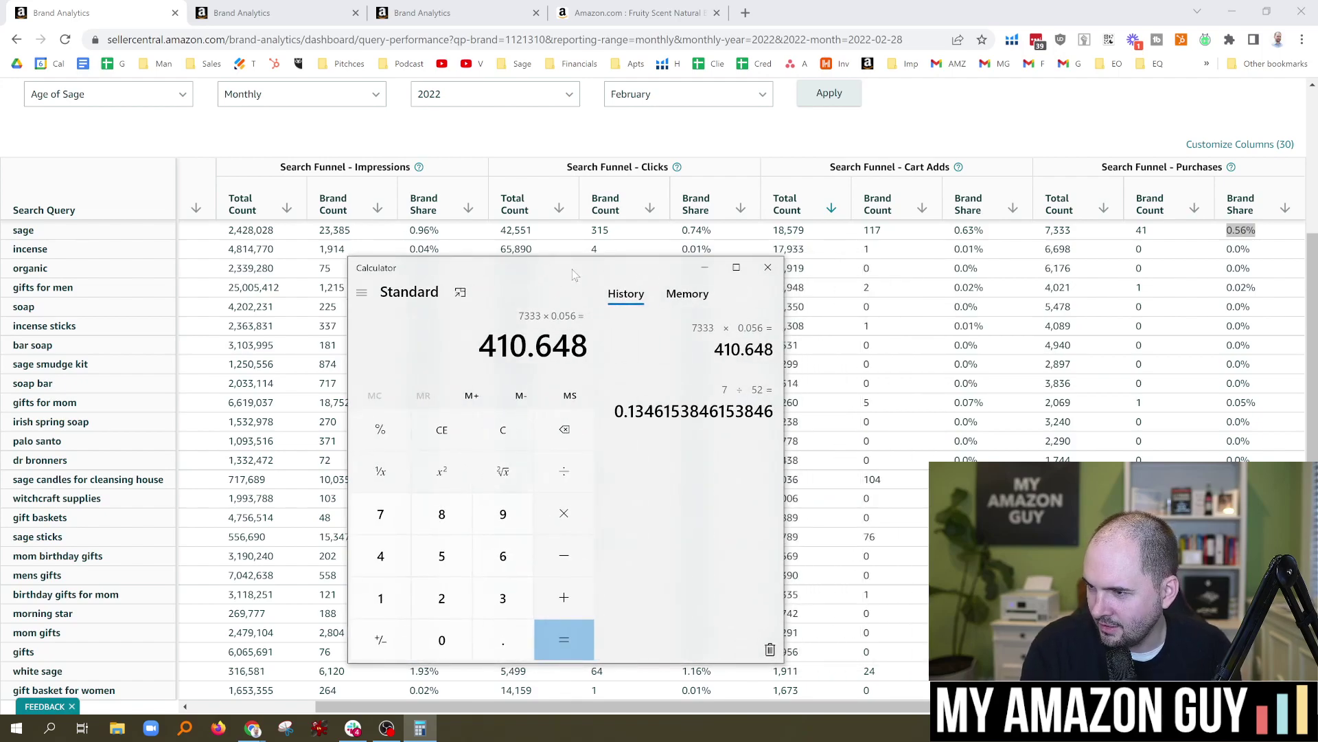
pyautogui.write('7333')
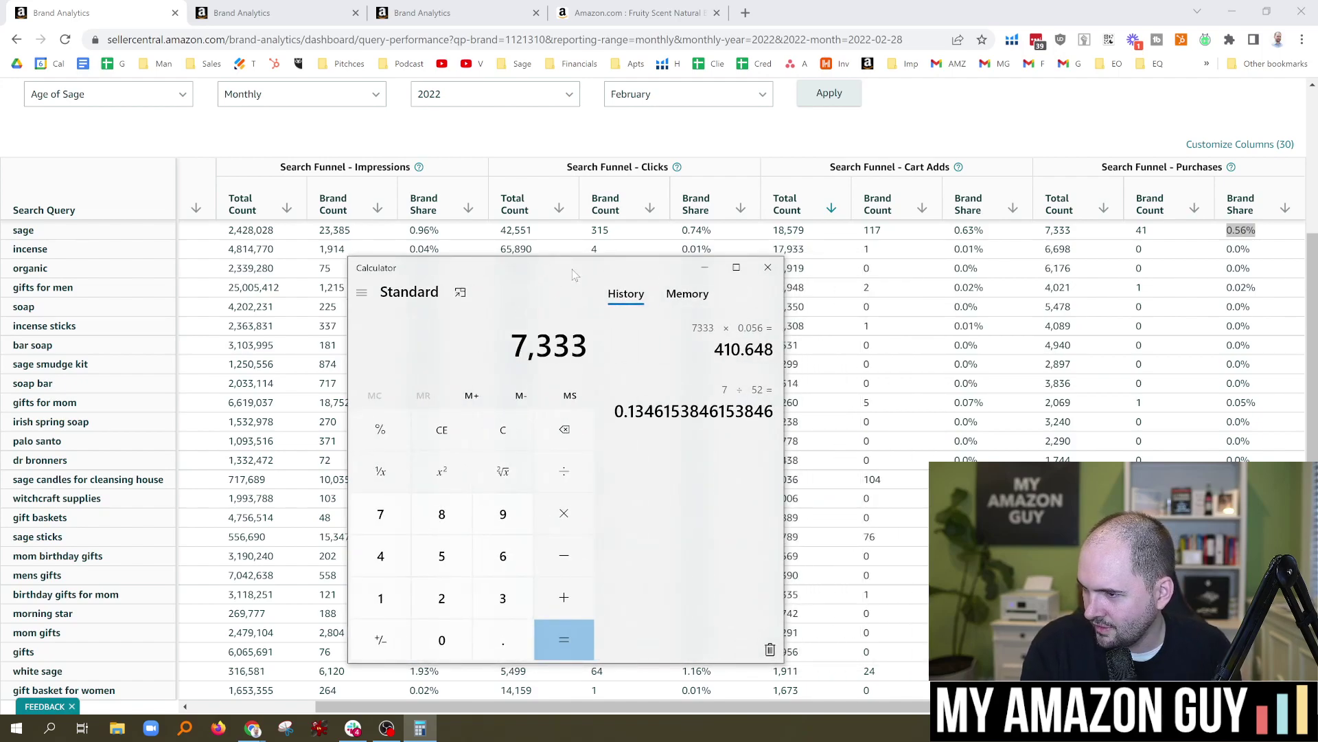
pyautogui.write('*.005')
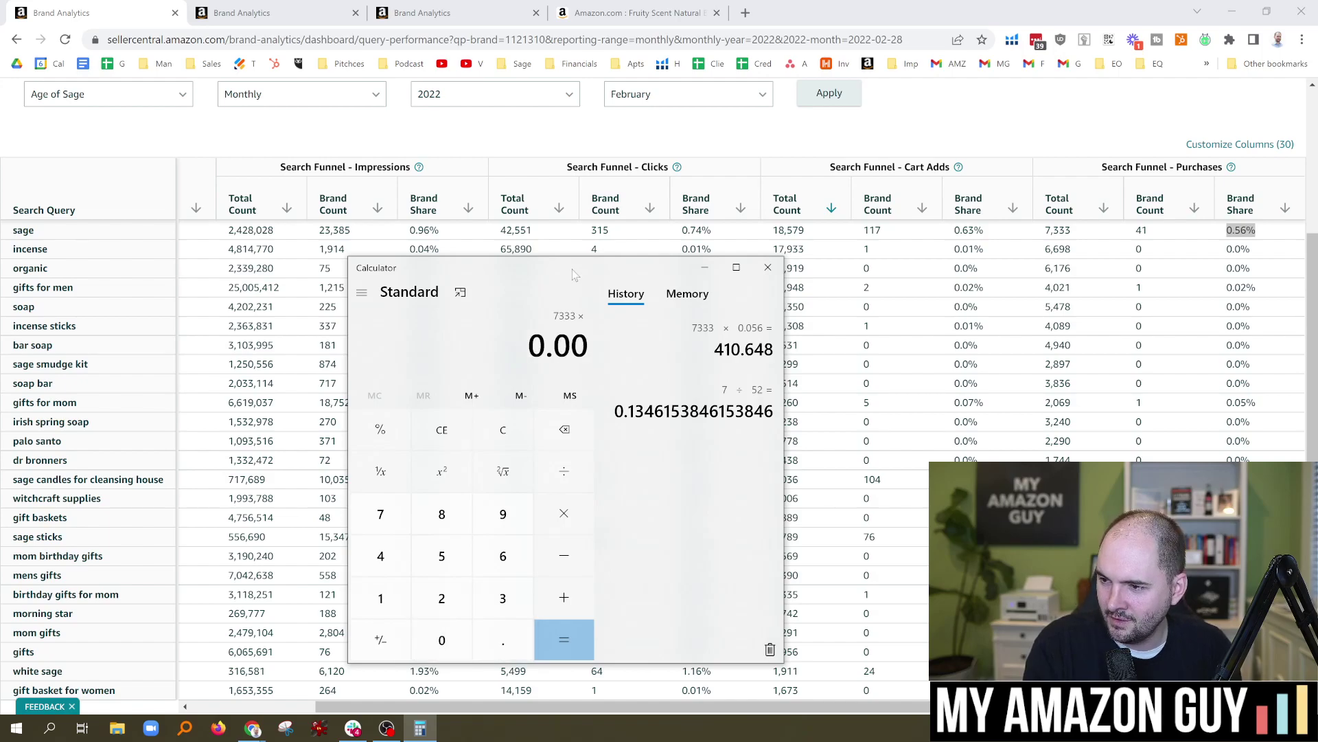
pyautogui.write('6')
pyautogui.press('Return')
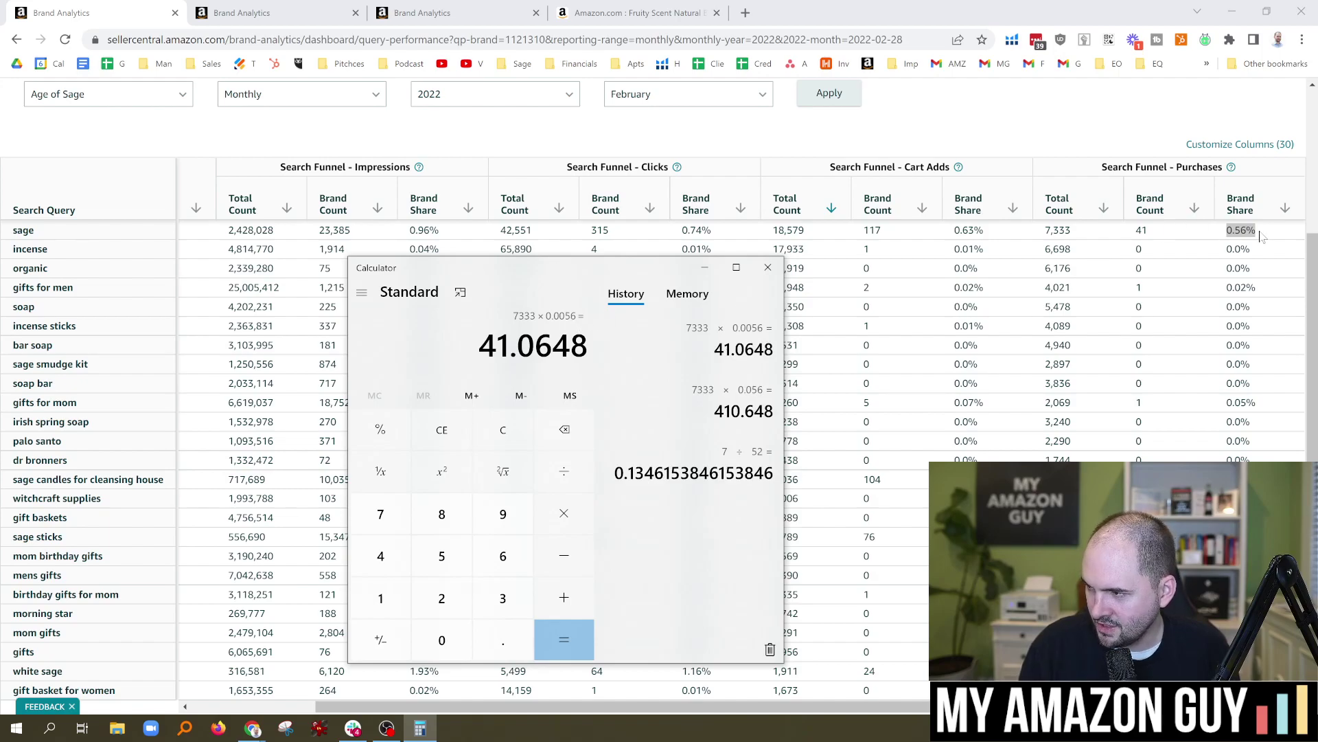
pyautogui.moveTo(611, 264); pyautogui.dragTo(523, 275)
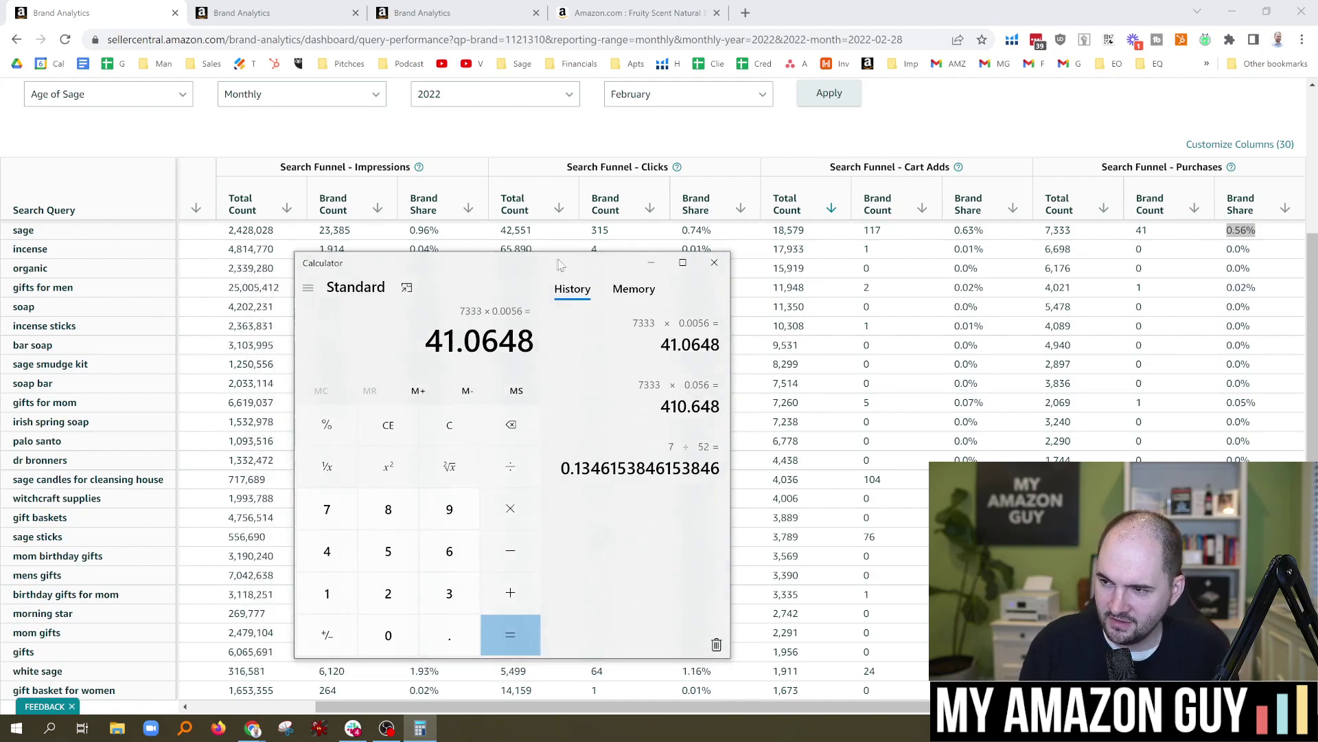
pyautogui.moveTo(561, 261); pyautogui.dragTo(914, 281)
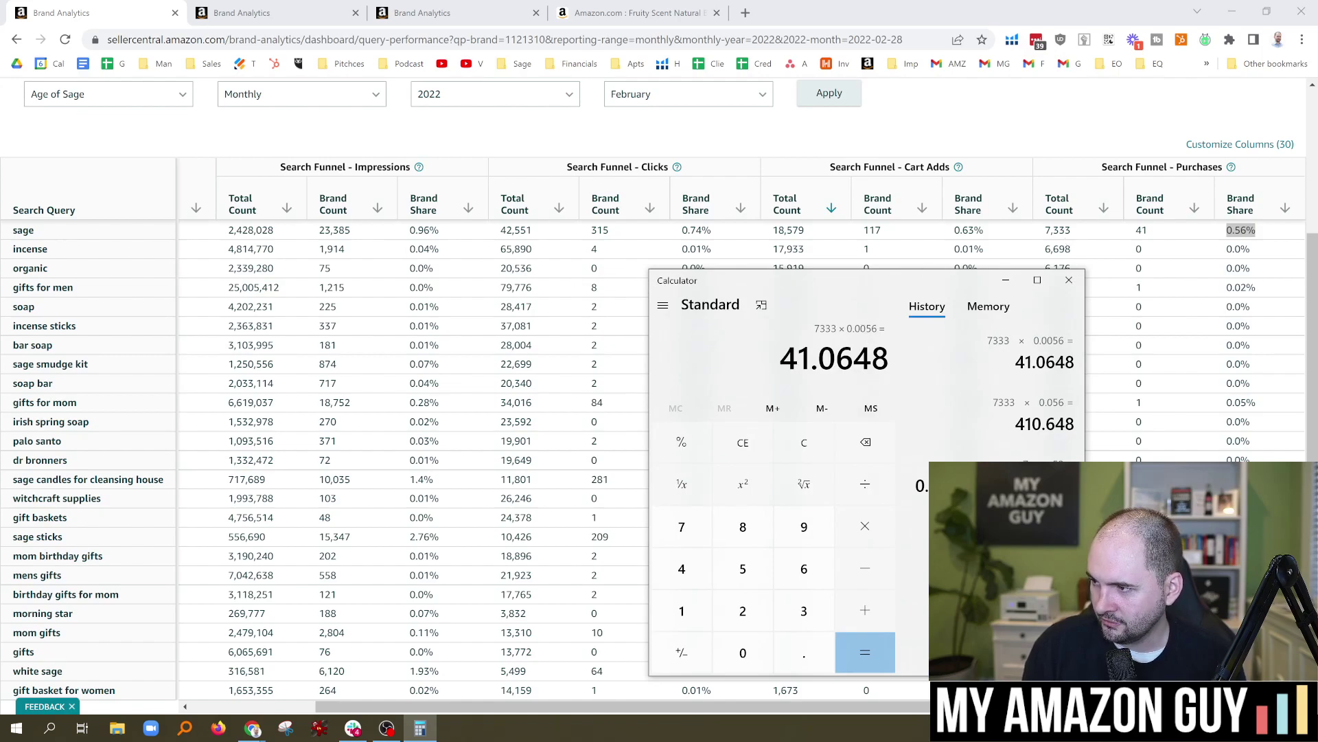
pyautogui.moveTo(892, 287); pyautogui.dragTo(369, 317)
# Scroll the report down and highlight the 26 brand purchases for sage candles.
pyautogui.hotkey('alt', 'Tab')
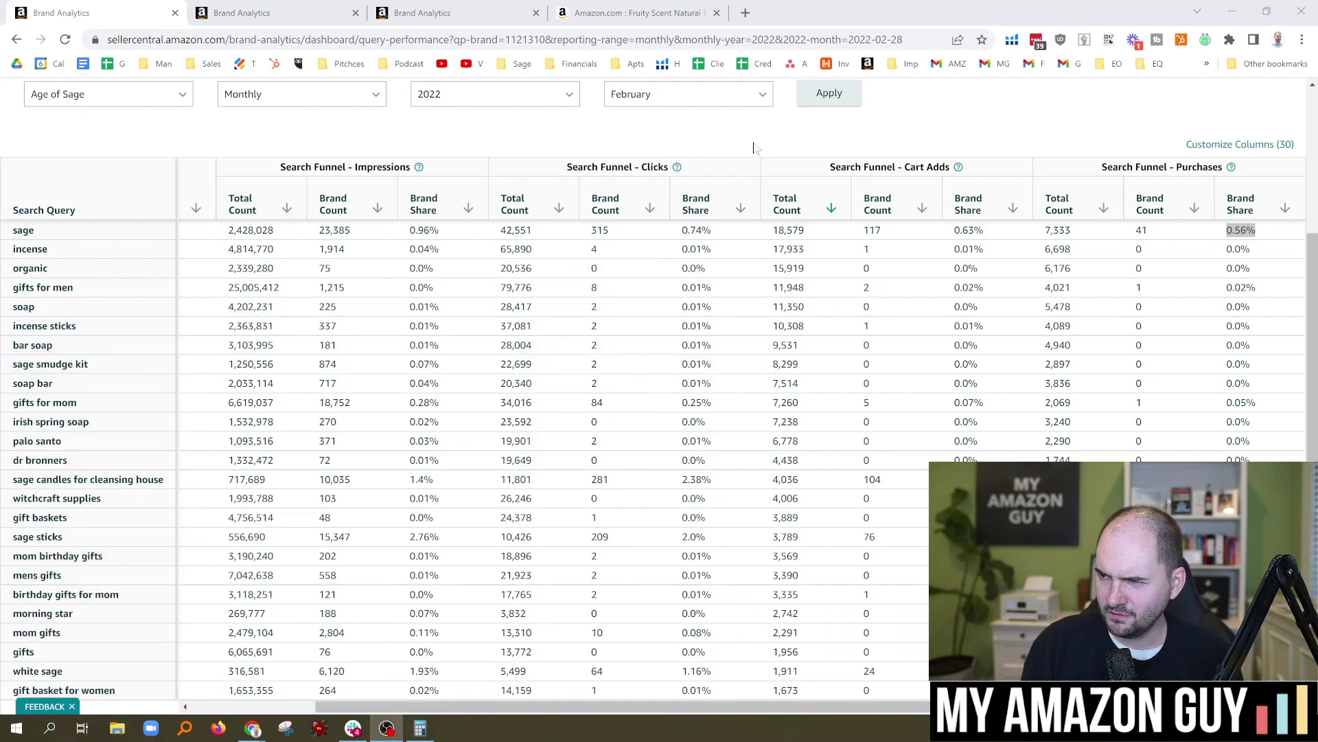
pyautogui.click(837, 143)
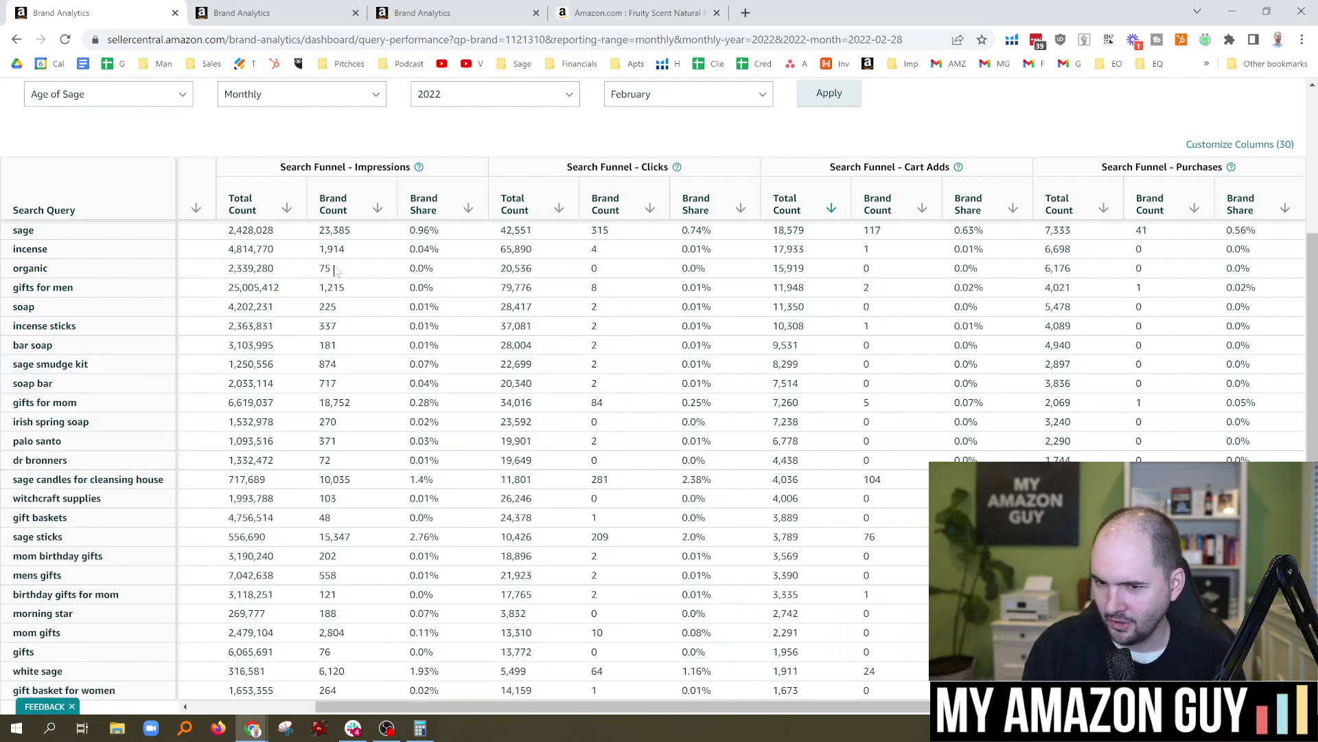
pyautogui.hotkey('alt', 'Tab')
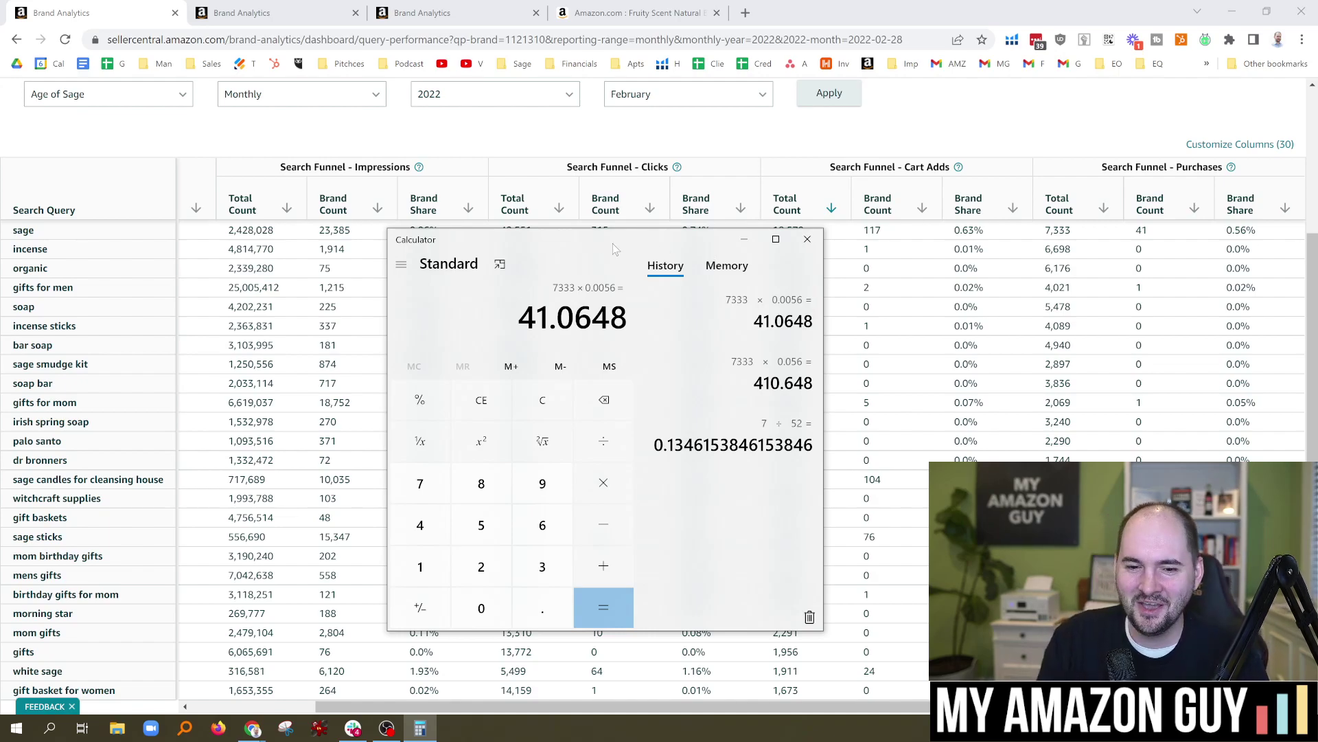
pyautogui.moveTo(552, 245); pyautogui.dragTo(0, 316)
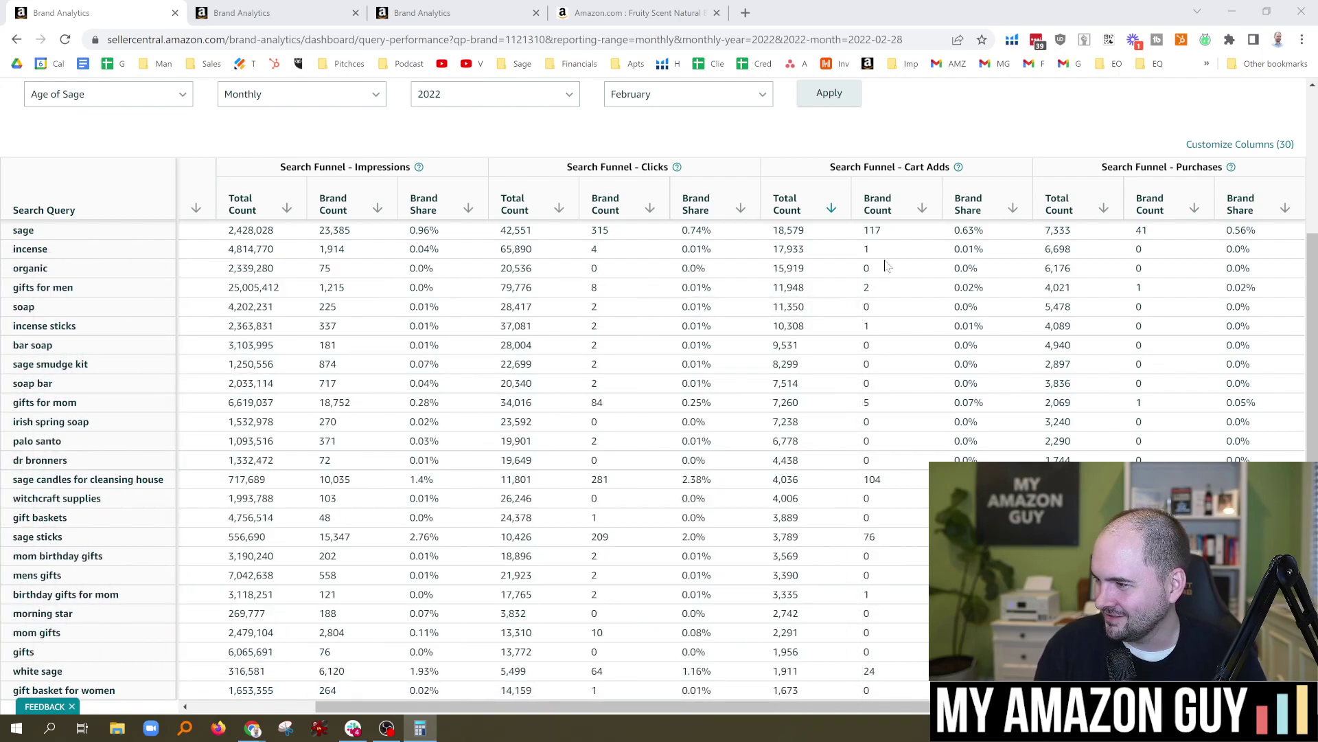
pyautogui.scroll(-1, 1311, 268)
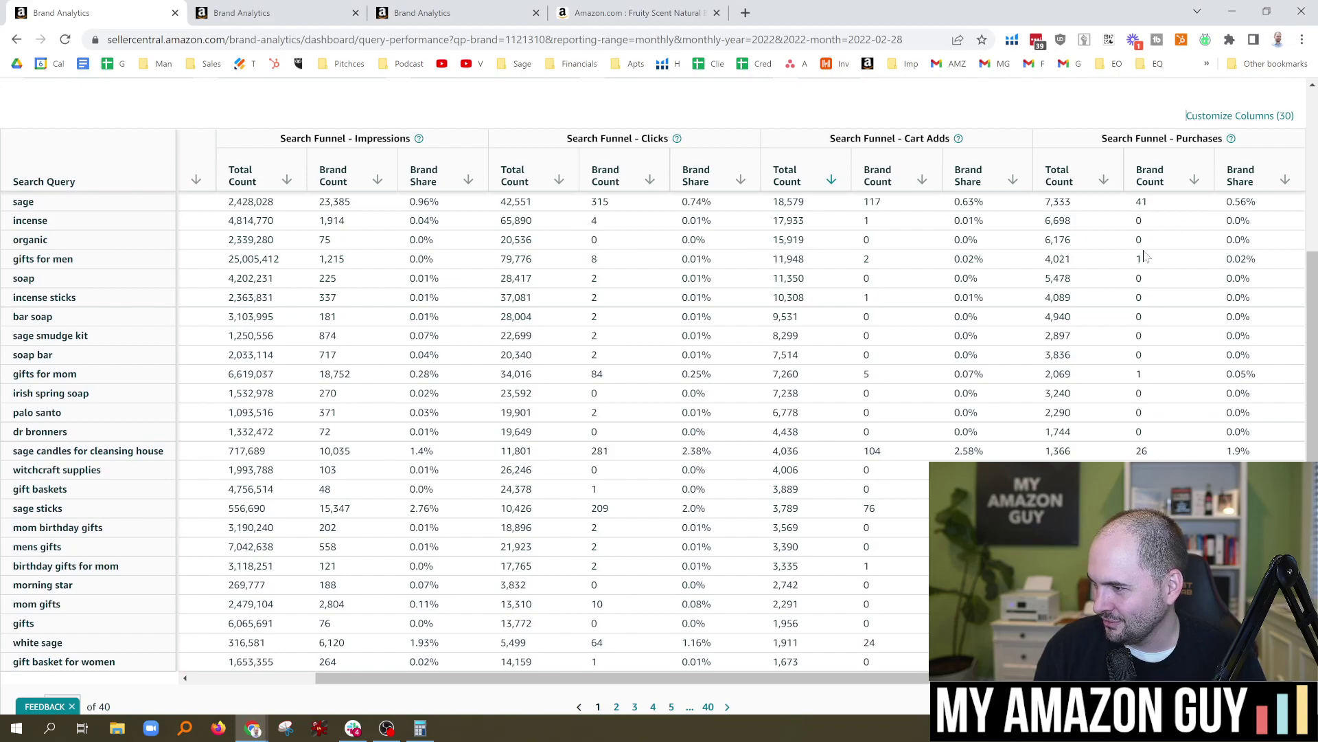
pyautogui.scroll(-2, 1300, 349)
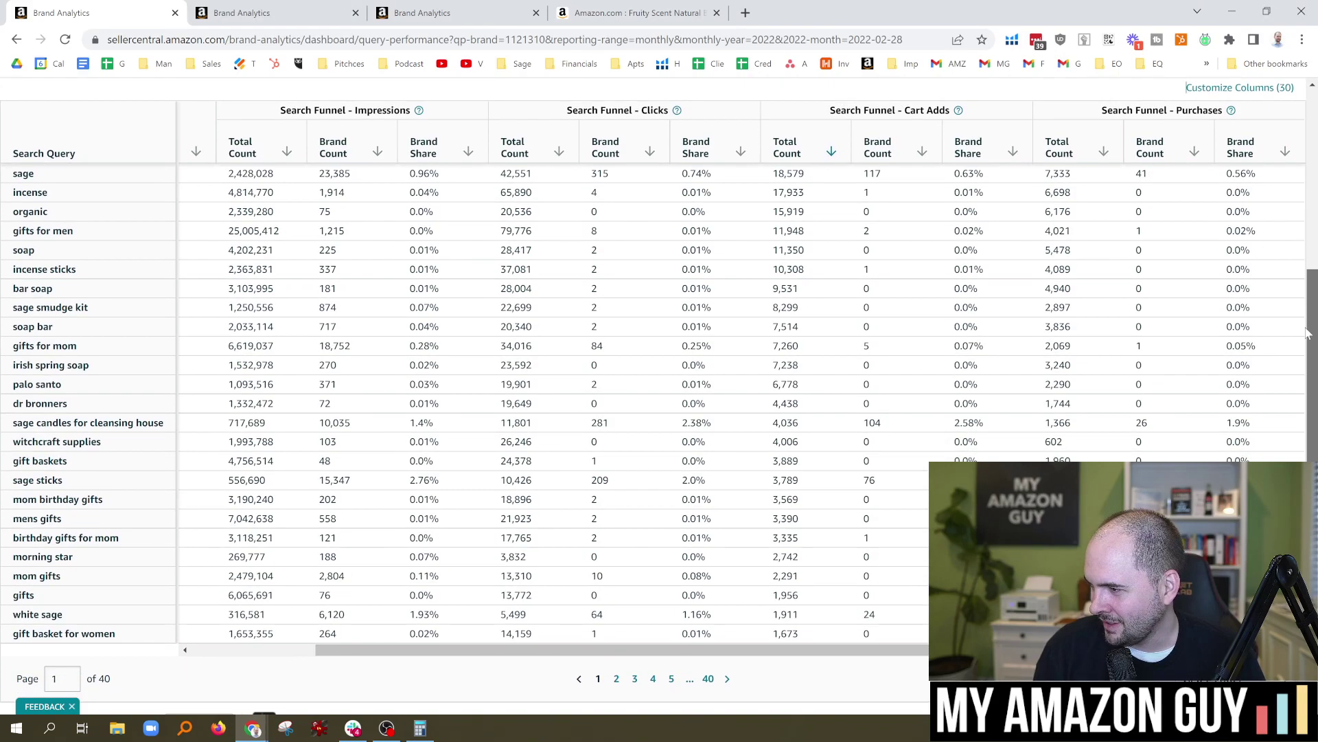
pyautogui.scroll(-1, 1300, 349)
pyautogui.doubleClick(1141, 371)
# Compute 1366 × 0.019 in Calculator, giving 25.954.
pyautogui.click(420, 728)
pyautogui.moveTo(680, 247); pyautogui.dragTo(484, 96)
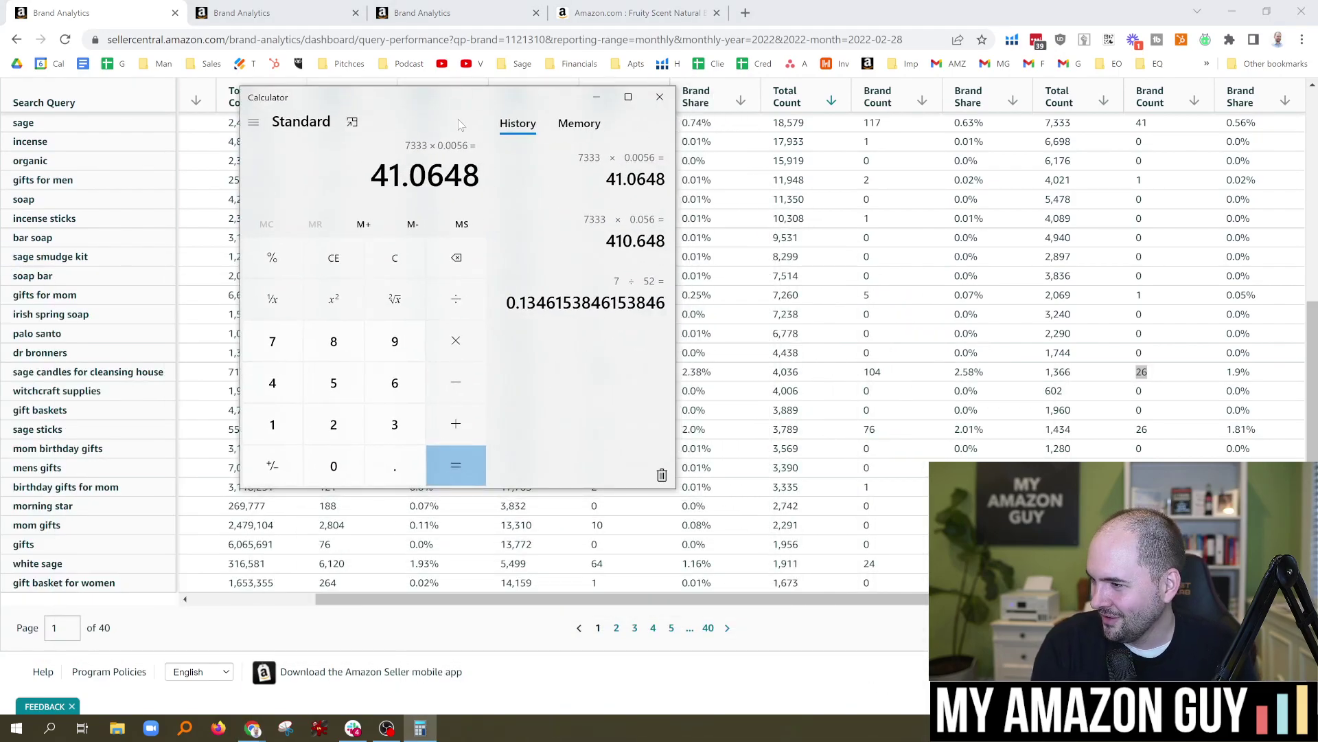
pyautogui.write('1')
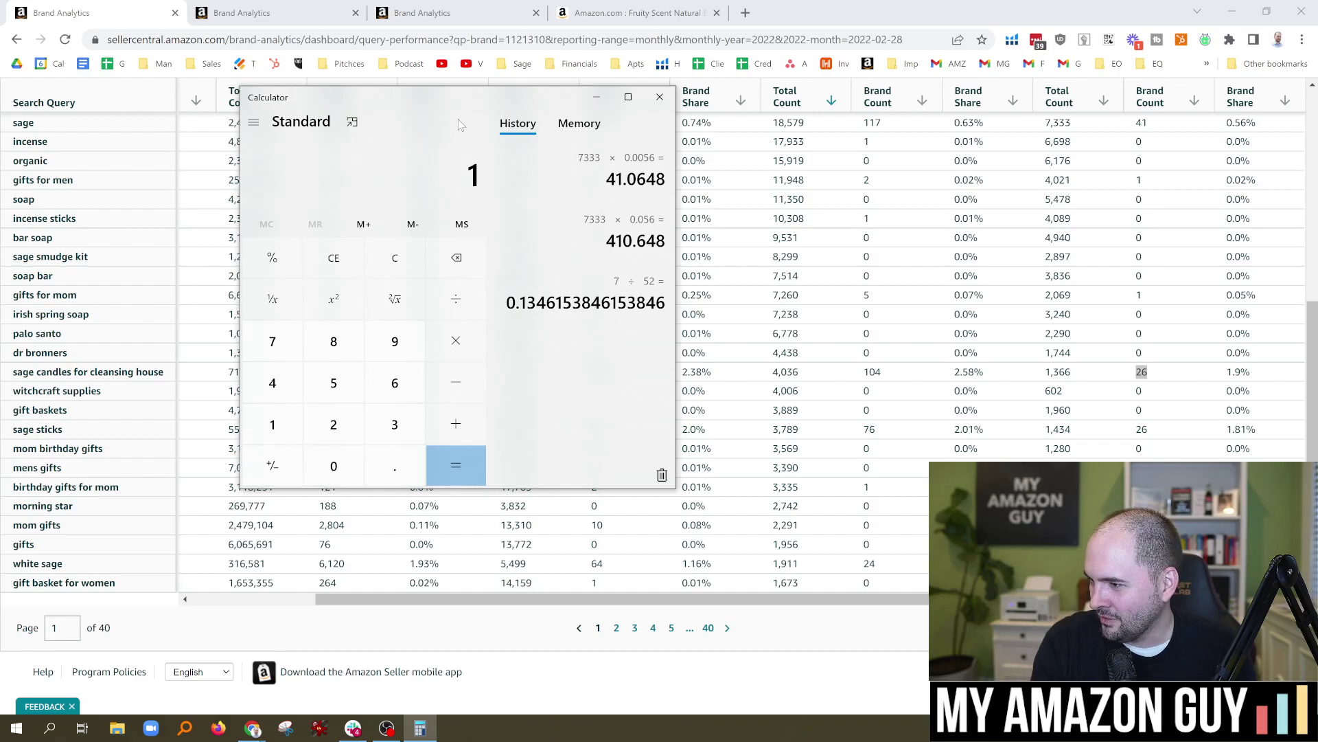
pyautogui.write('366*0.019')
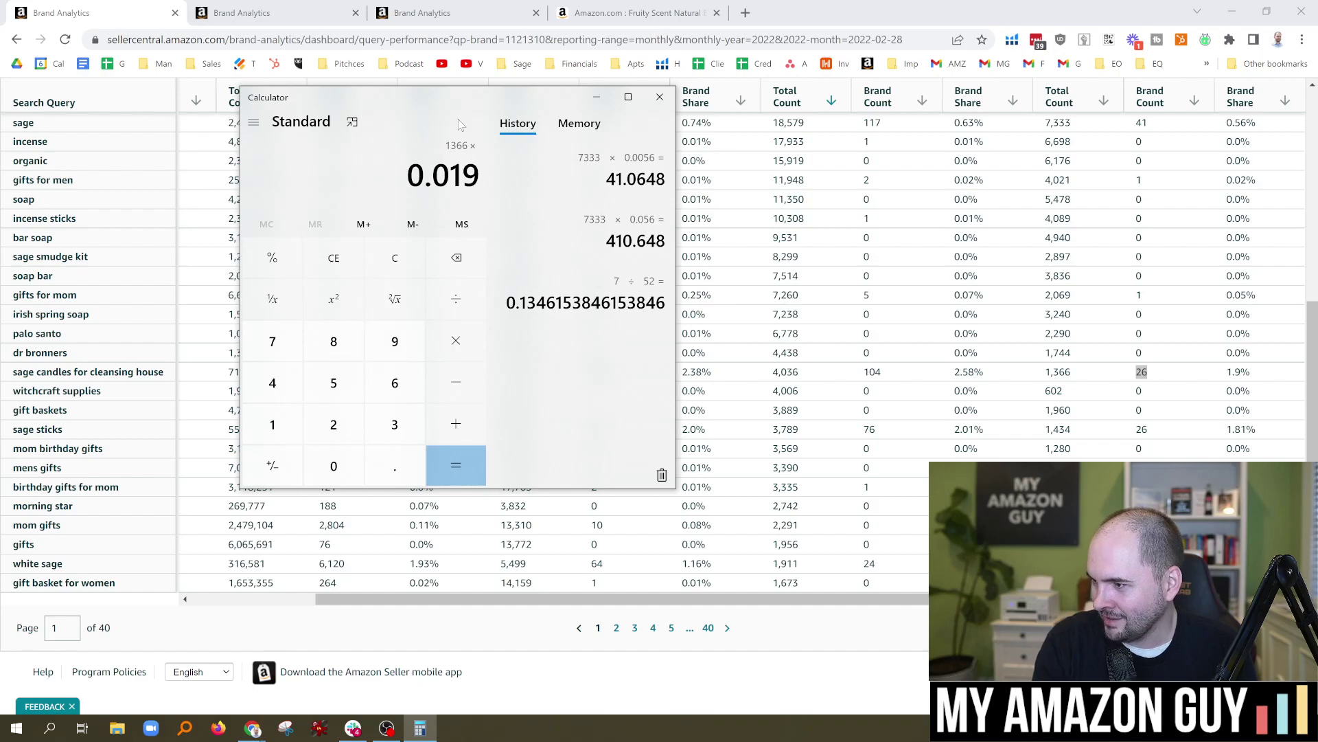
pyautogui.press('Return')
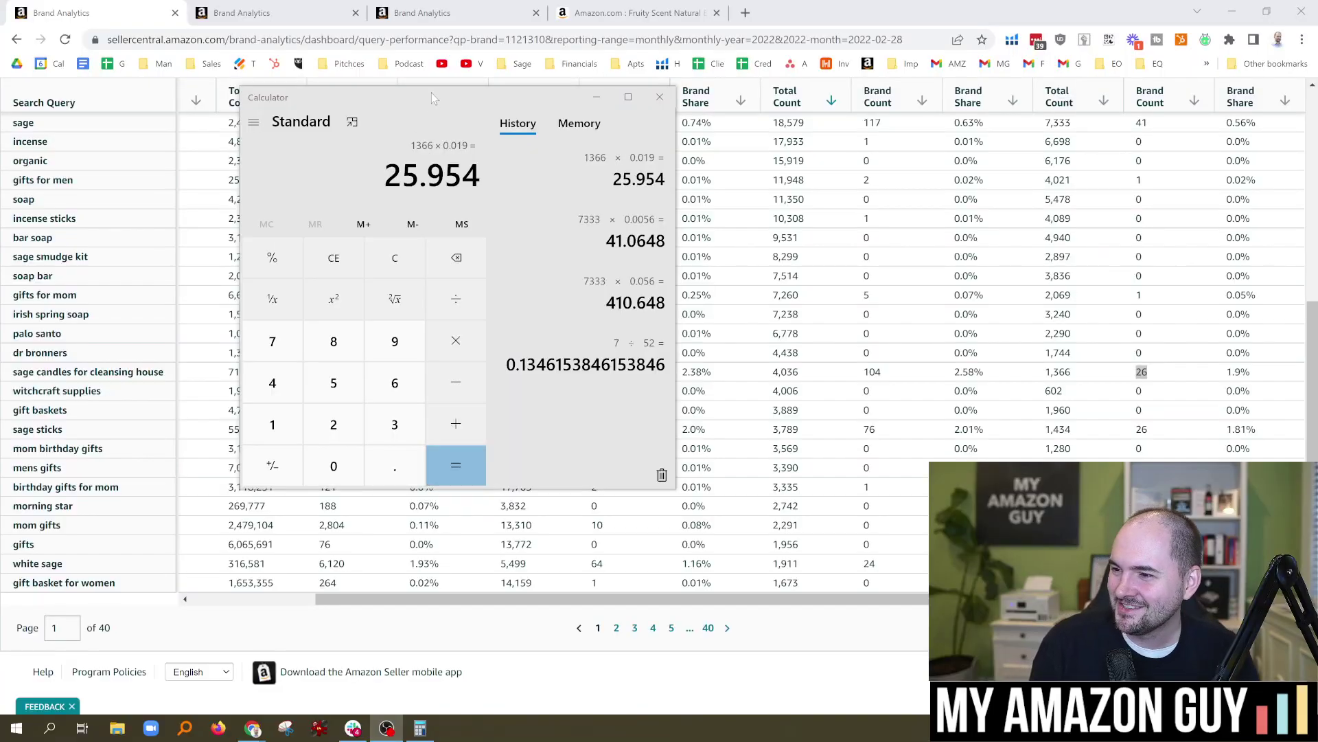
# Move Calculator off-screen and sort the report by its last Brand Count column.
pyautogui.moveTo(431, 93); pyautogui.dragTo(0, 279)
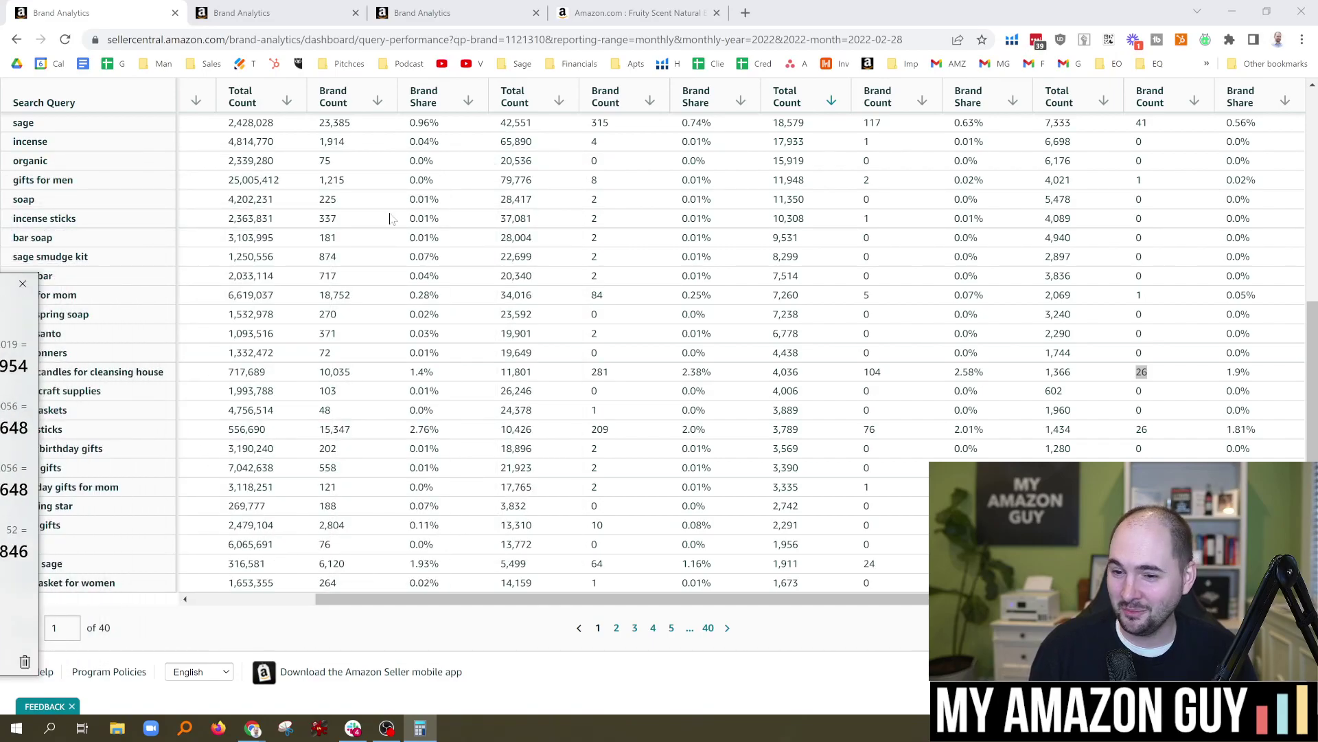
pyautogui.click(703, 6)
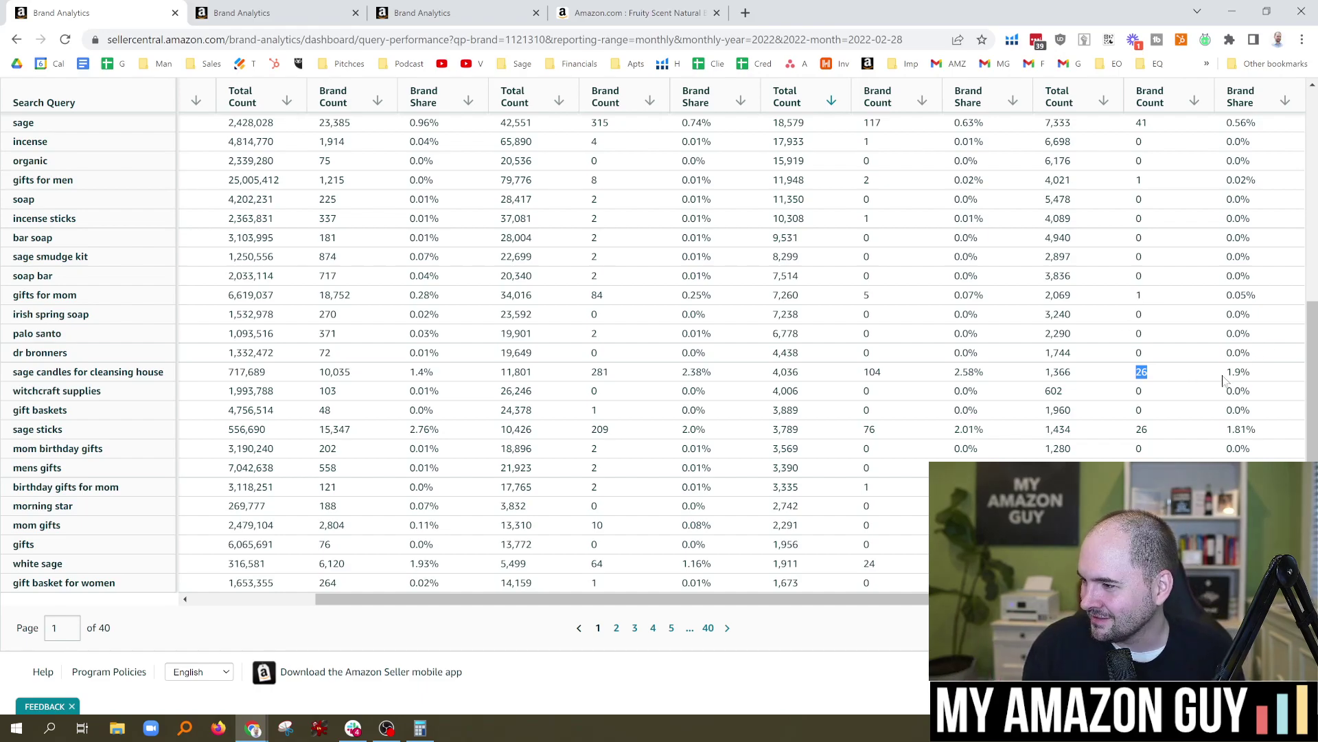
pyautogui.click(1085, 380)
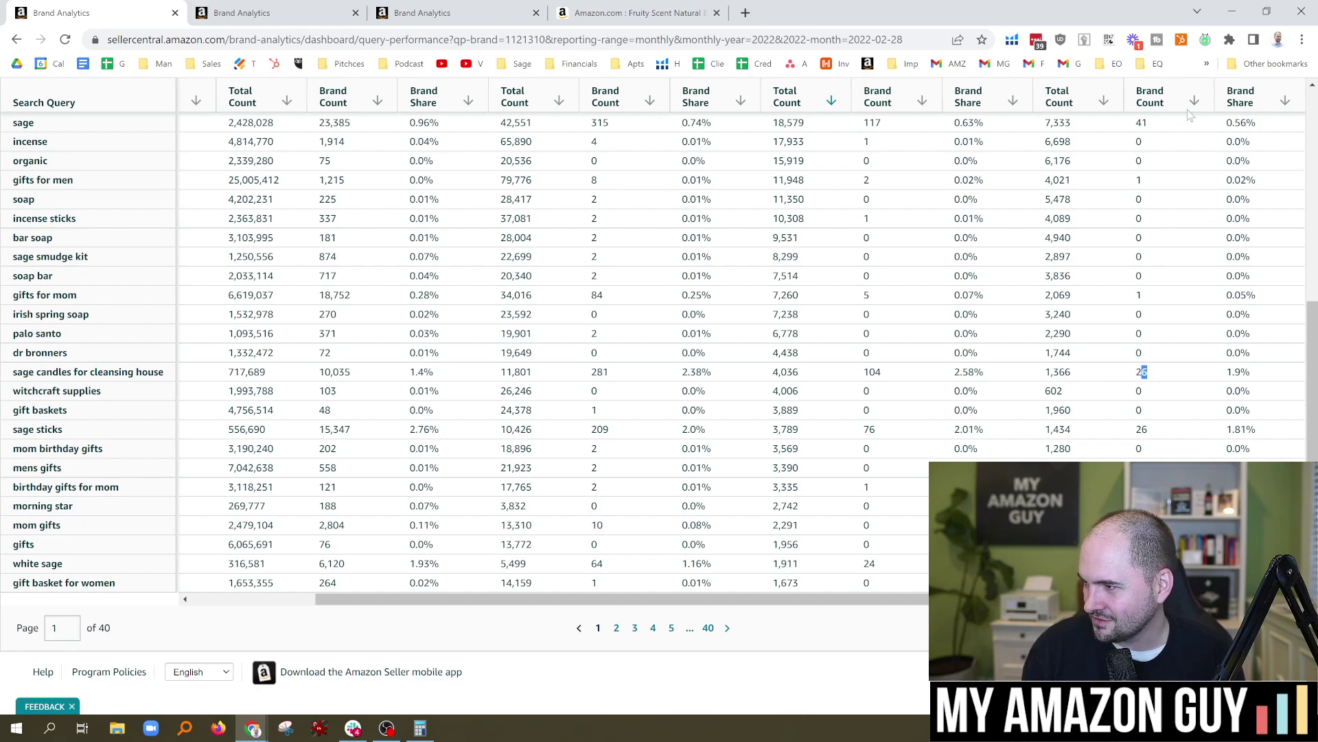
pyautogui.click(1194, 101)
# Highlight the Cart Adds Brand Count heading and sage's cart-add brand count of 117.
pyautogui.scroll(-2, 1146, 233)
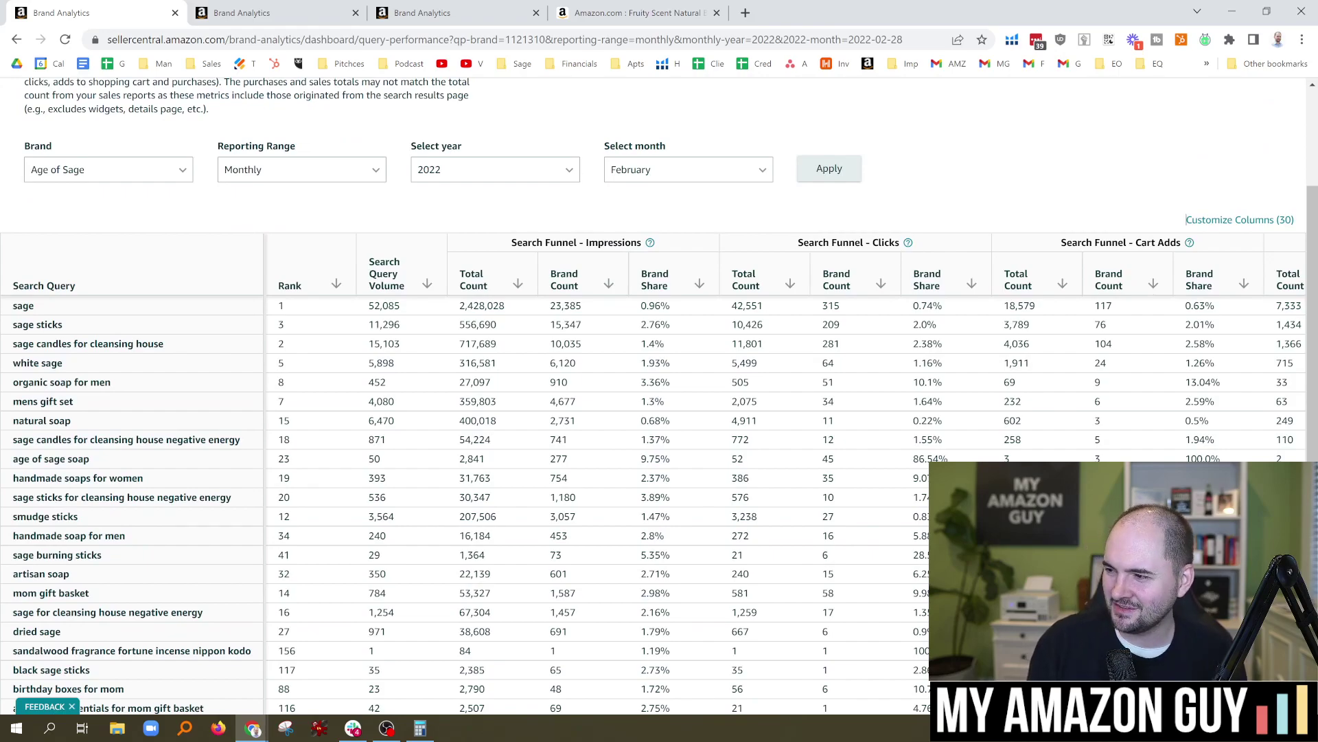
pyautogui.moveTo(1124, 286); pyautogui.dragTo(1099, 280)
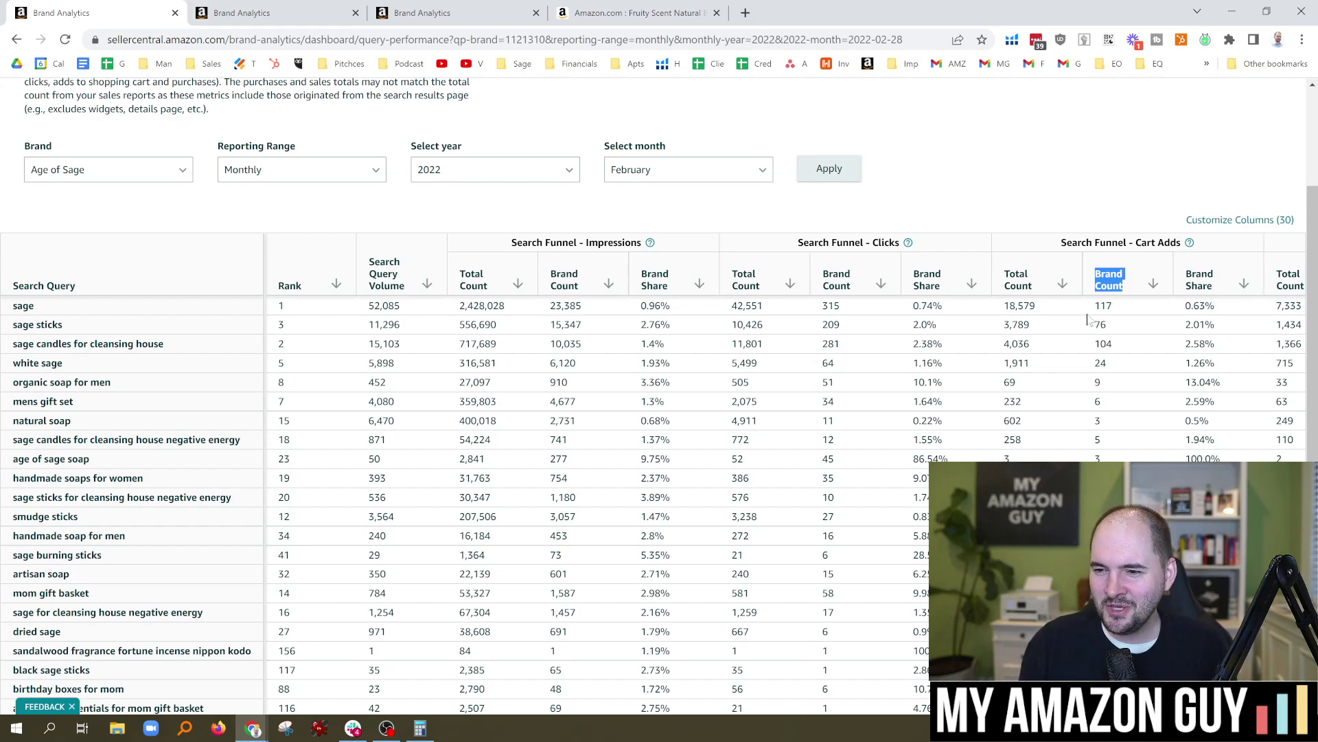
pyautogui.click(942, 209)
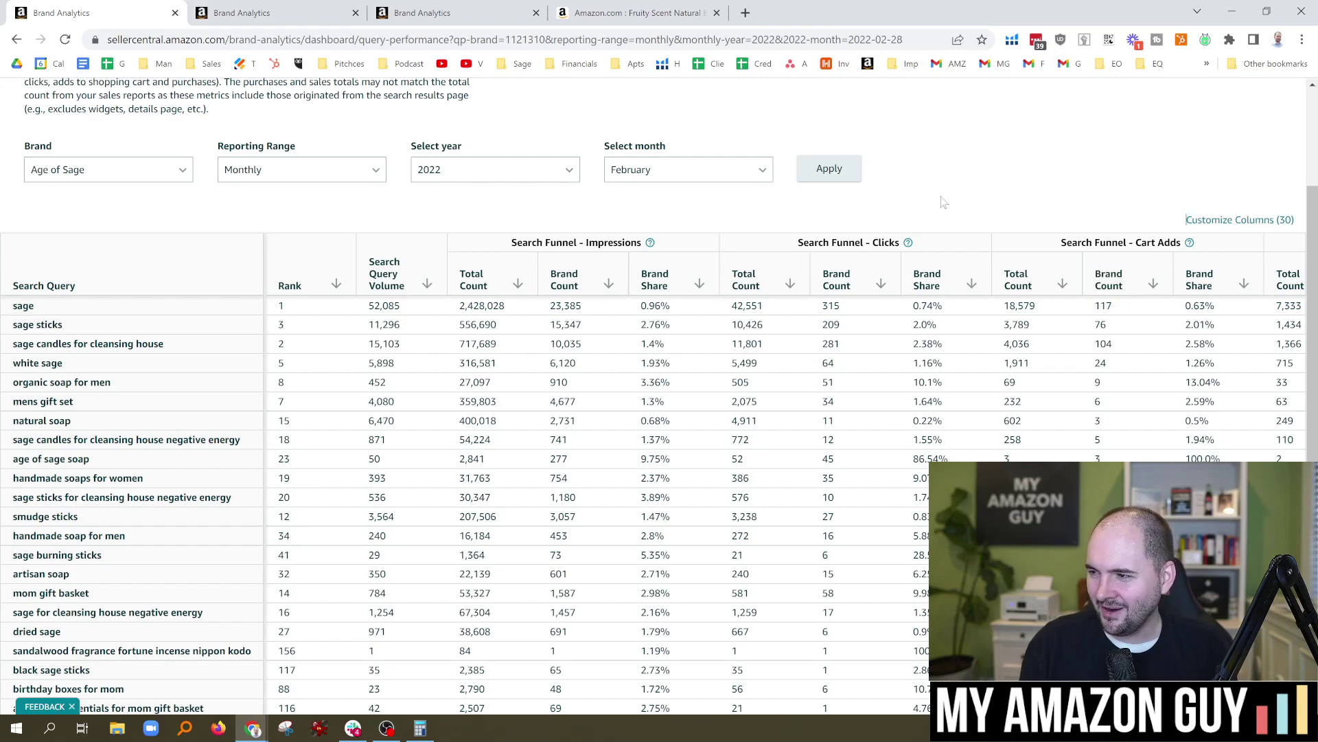
pyautogui.moveTo(1093, 310); pyautogui.dragTo(1113, 311)
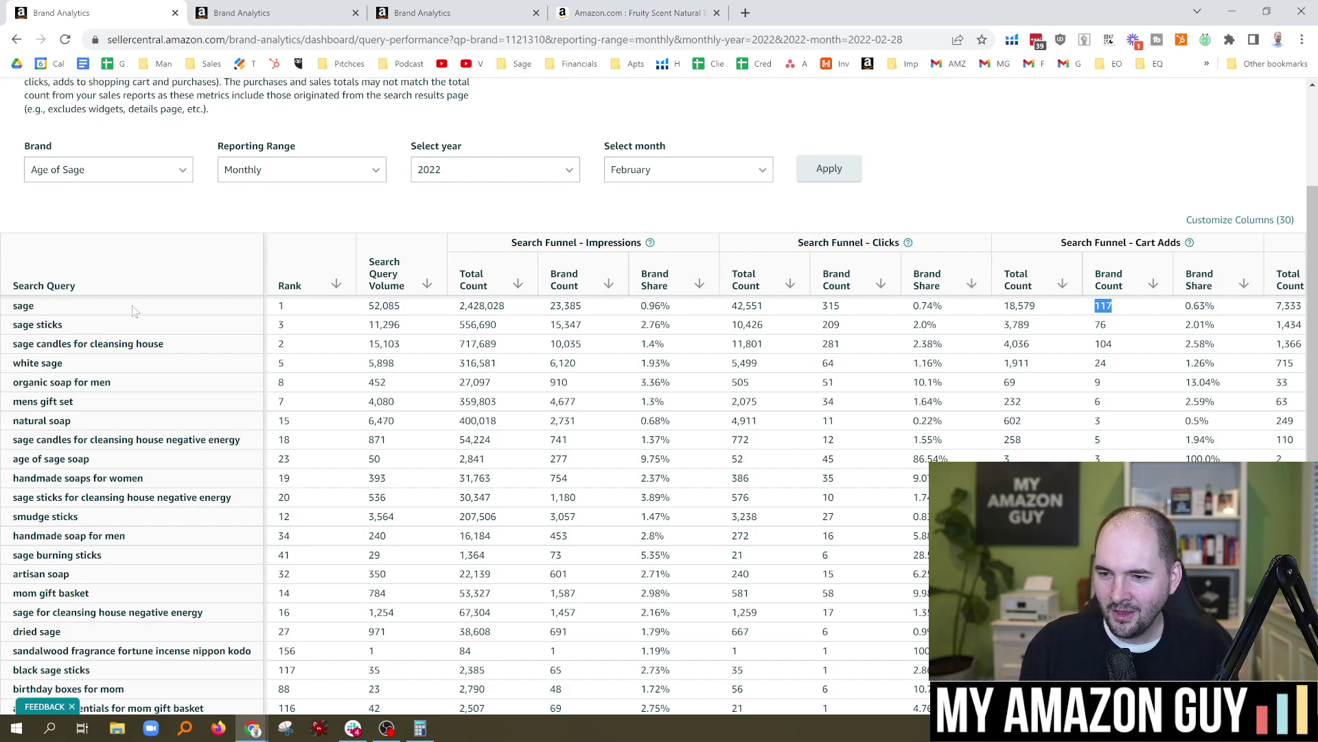
pyautogui.scroll(-1, 892, 309)
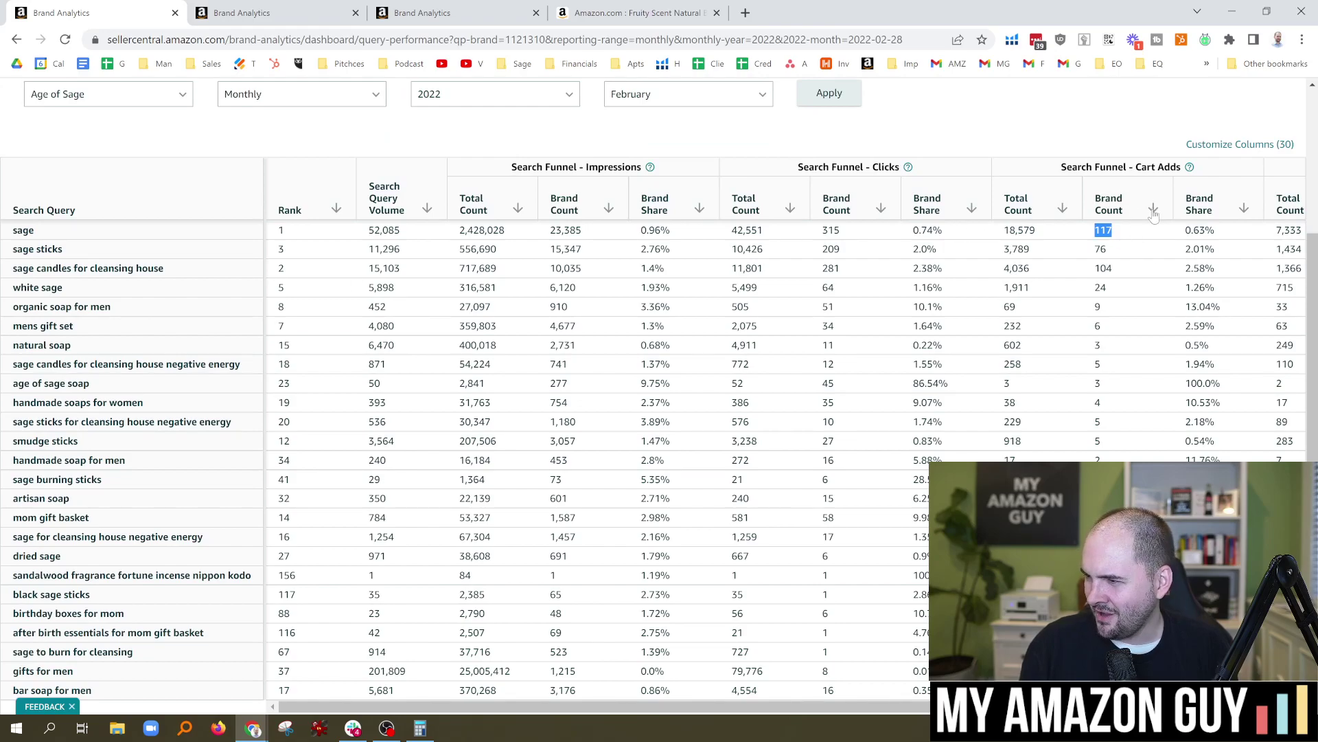
pyautogui.click(1110, 240)
pyautogui.scroll(-1, 1119, 295)
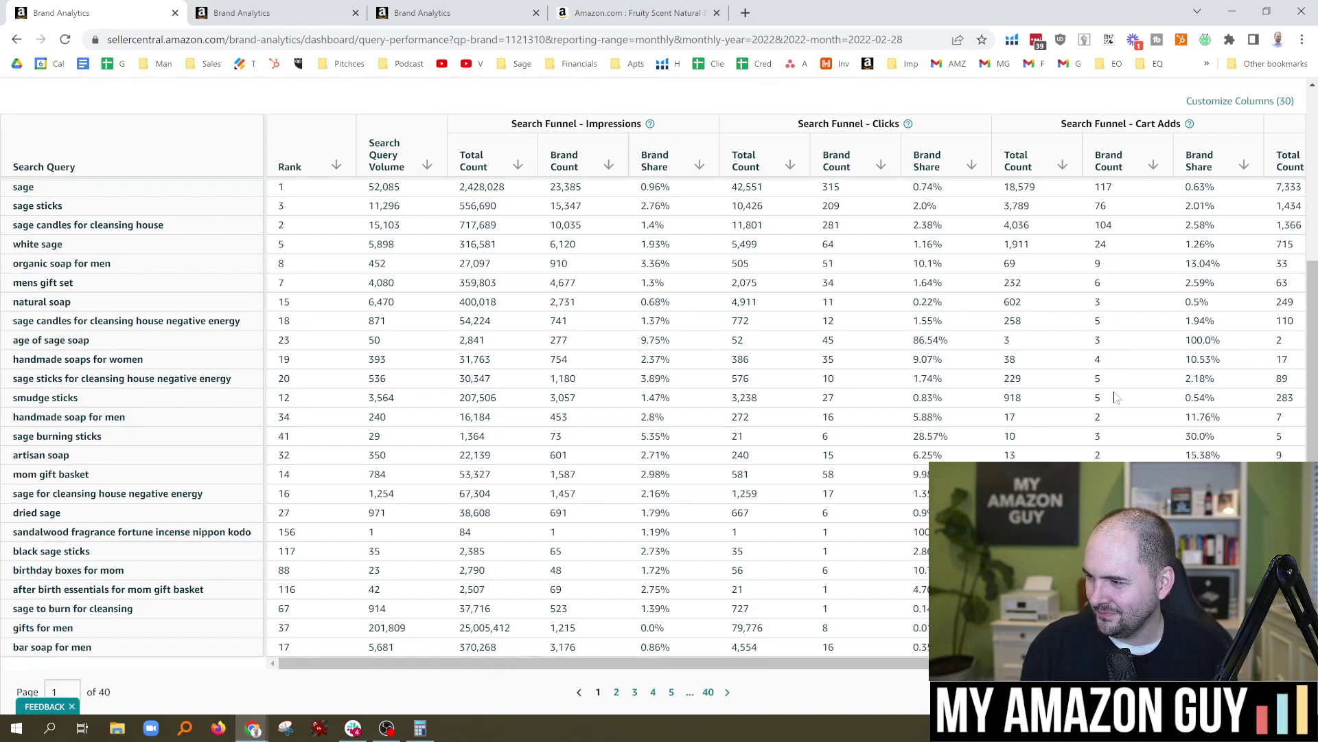
pyautogui.scroll(3, 1140, 281)
# Sort the query table by Cart Adds Brand Count, highest first.
pyautogui.scroll(-1, 1154, 265)
pyautogui.click(1153, 252)
pyautogui.scroll(-1, 1145, 242)
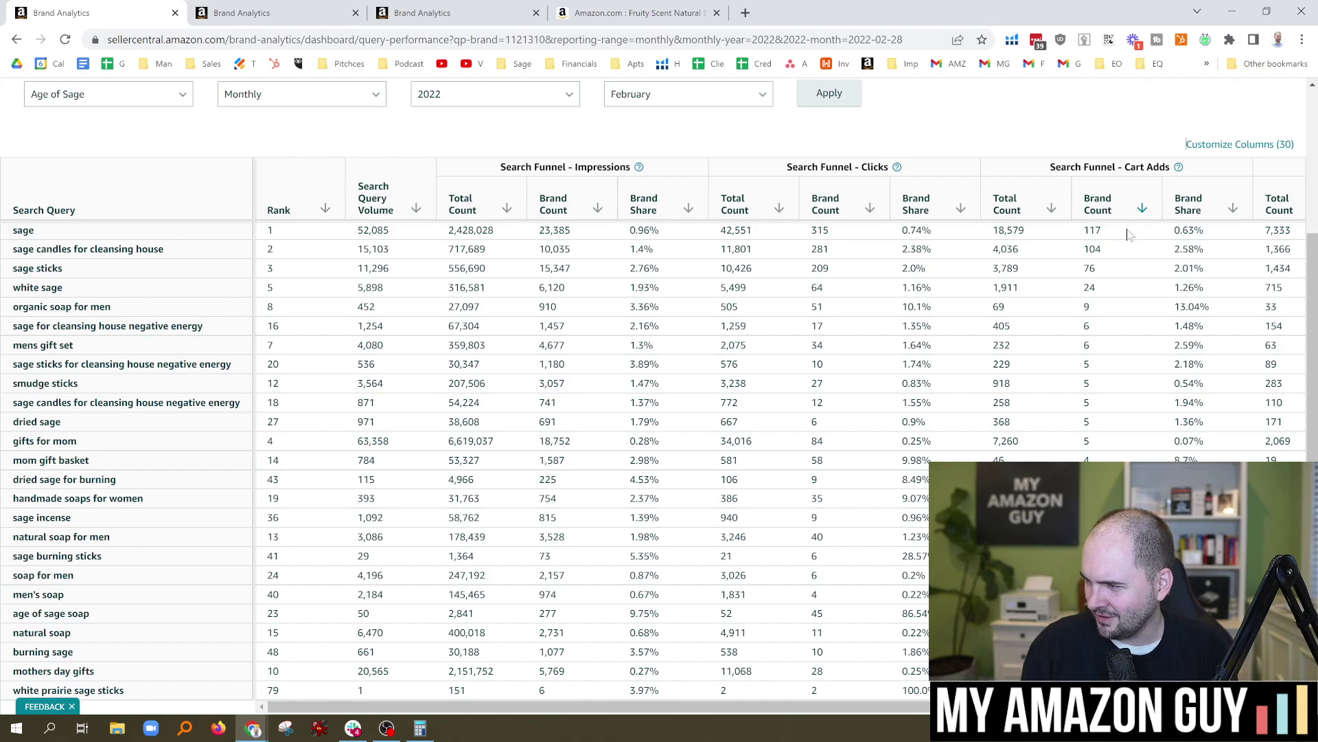
pyautogui.scroll(2, 1127, 241)
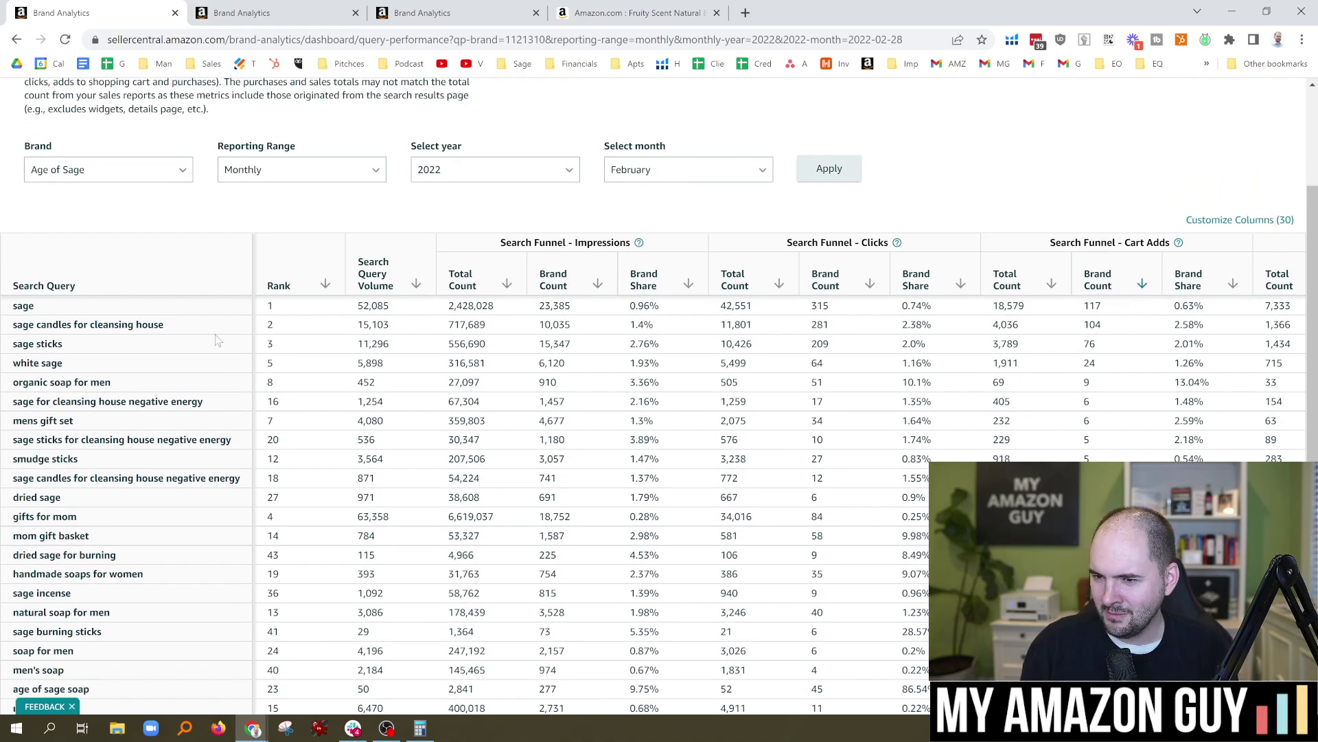
# Highlight the sage candles for cleansing house, white sage, and organic soap for men queries.
pyautogui.moveTo(164, 325); pyautogui.dragTo(15, 333)
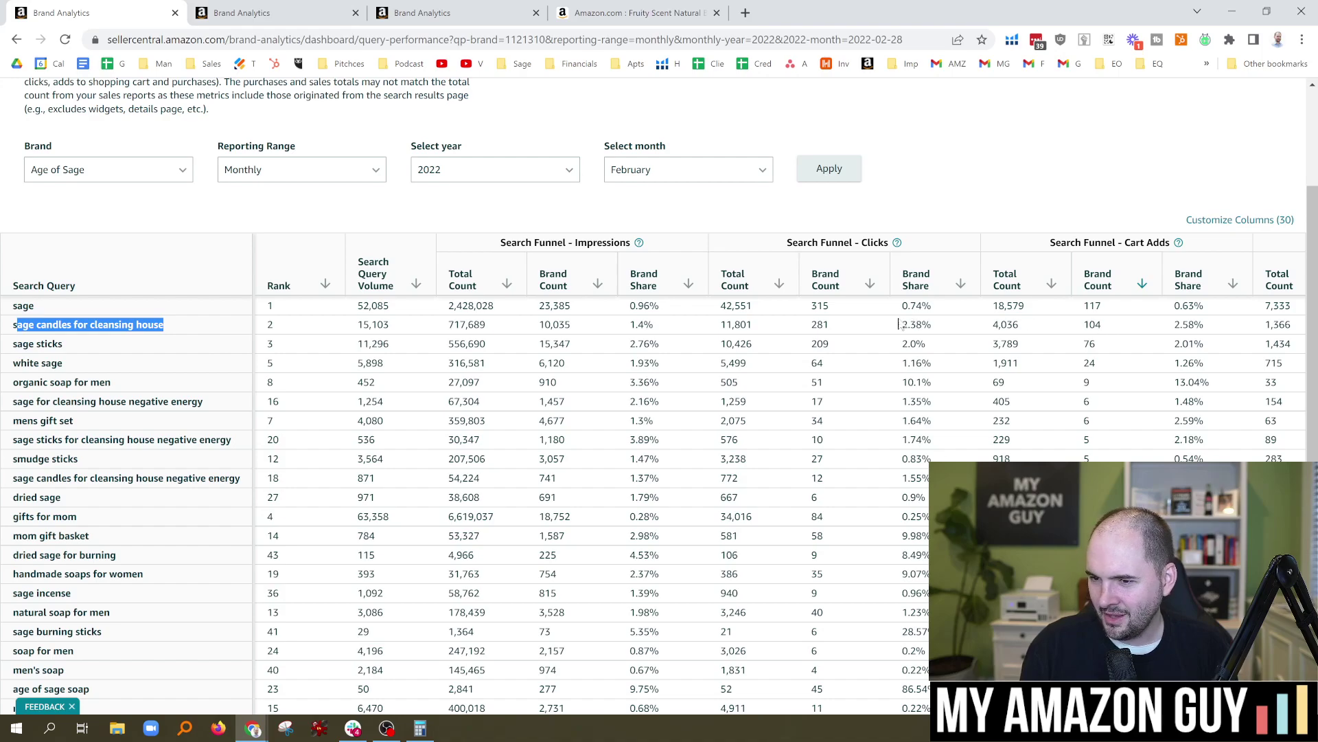
pyautogui.click(1140, 326)
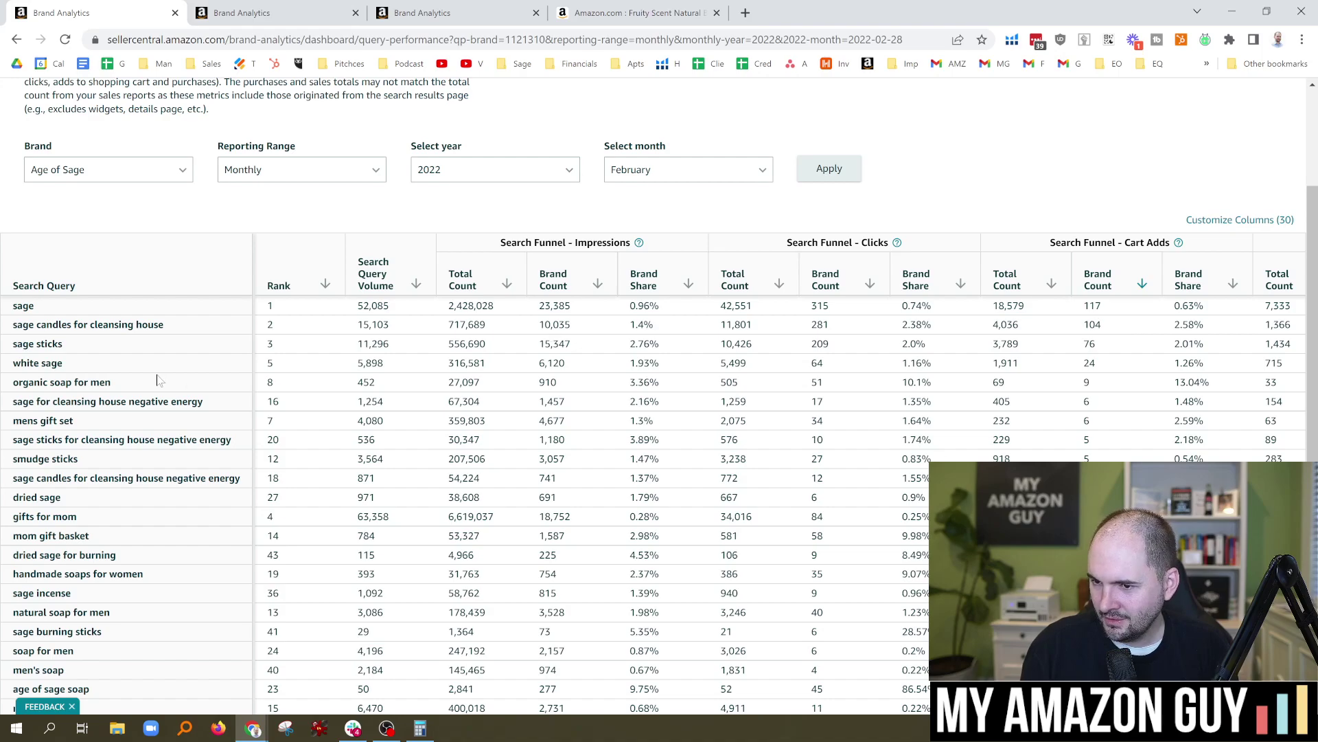
pyautogui.moveTo(63, 364); pyautogui.dragTo(14, 364)
pyautogui.moveTo(135, 383); pyautogui.dragTo(37, 383)
pyautogui.click(125, 393)
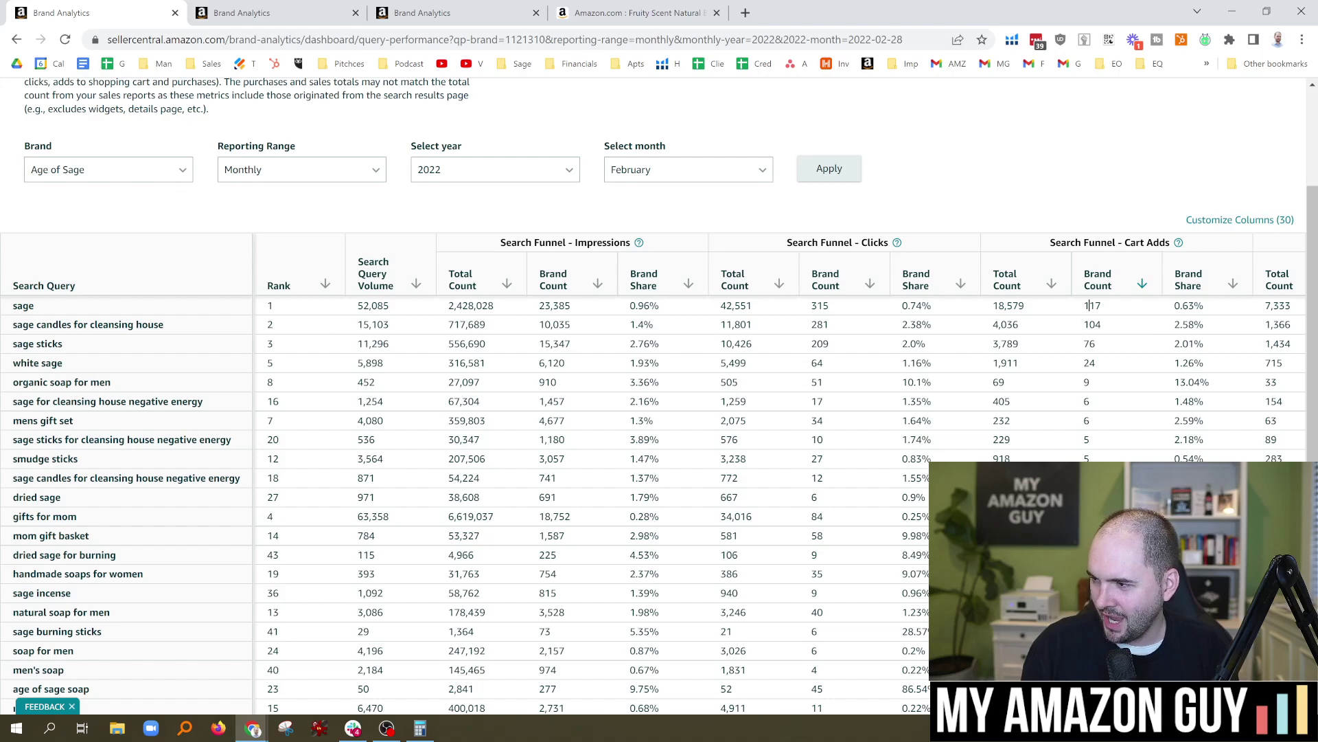
# Highlight sage's cart-add brand count and organic soap for men's 13.04% cart-add brand share.
pyautogui.moveTo(1090, 306)
pyautogui.mouseDown()
pyautogui.moveTo(1098, 324)
pyautogui.moveTo(1100, 306)
pyautogui.mouseUp()
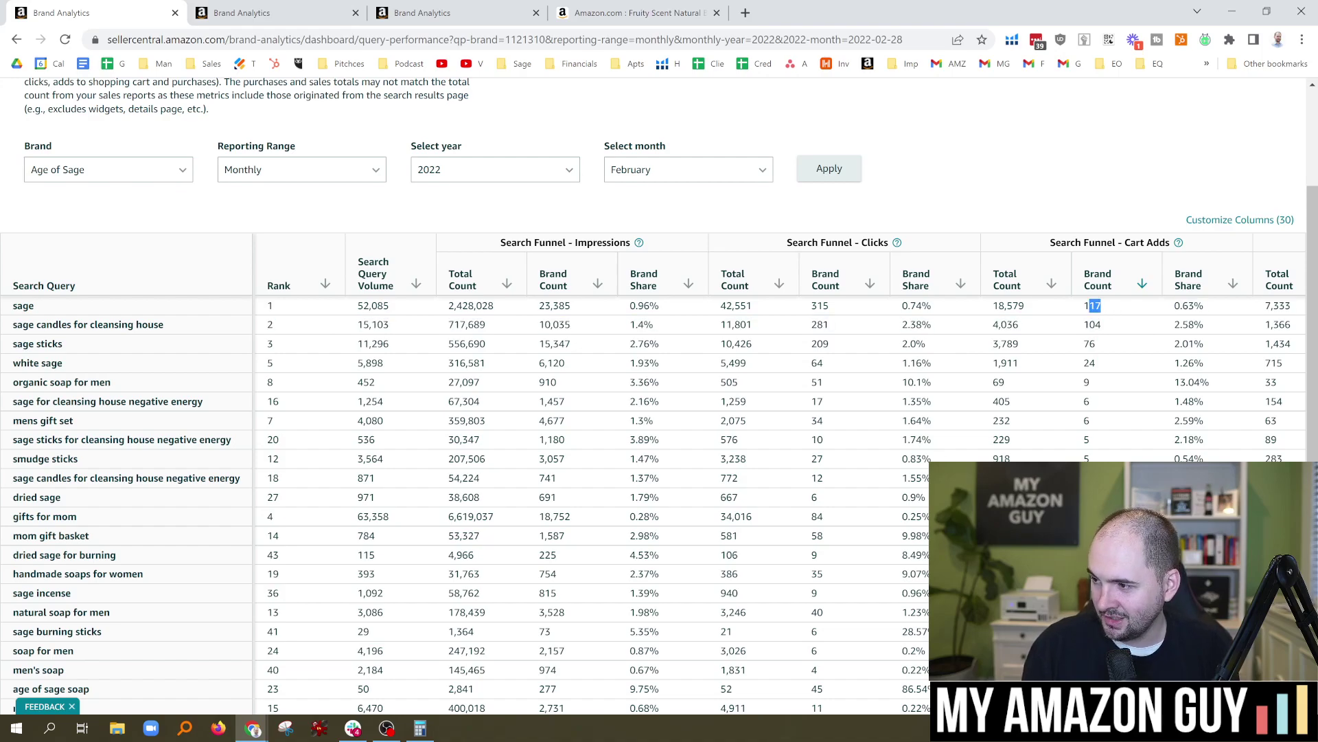
pyautogui.click(1107, 313)
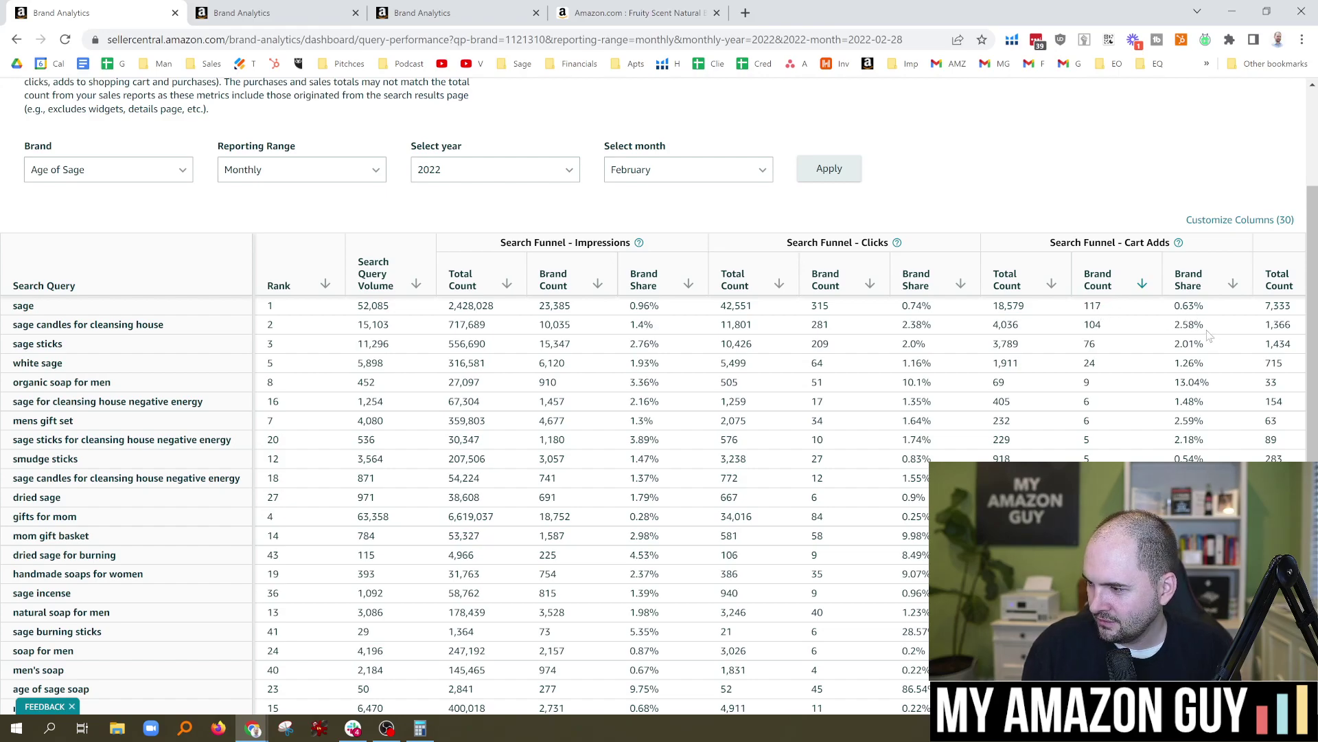
pyautogui.moveTo(1173, 382); pyautogui.dragTo(1203, 388)
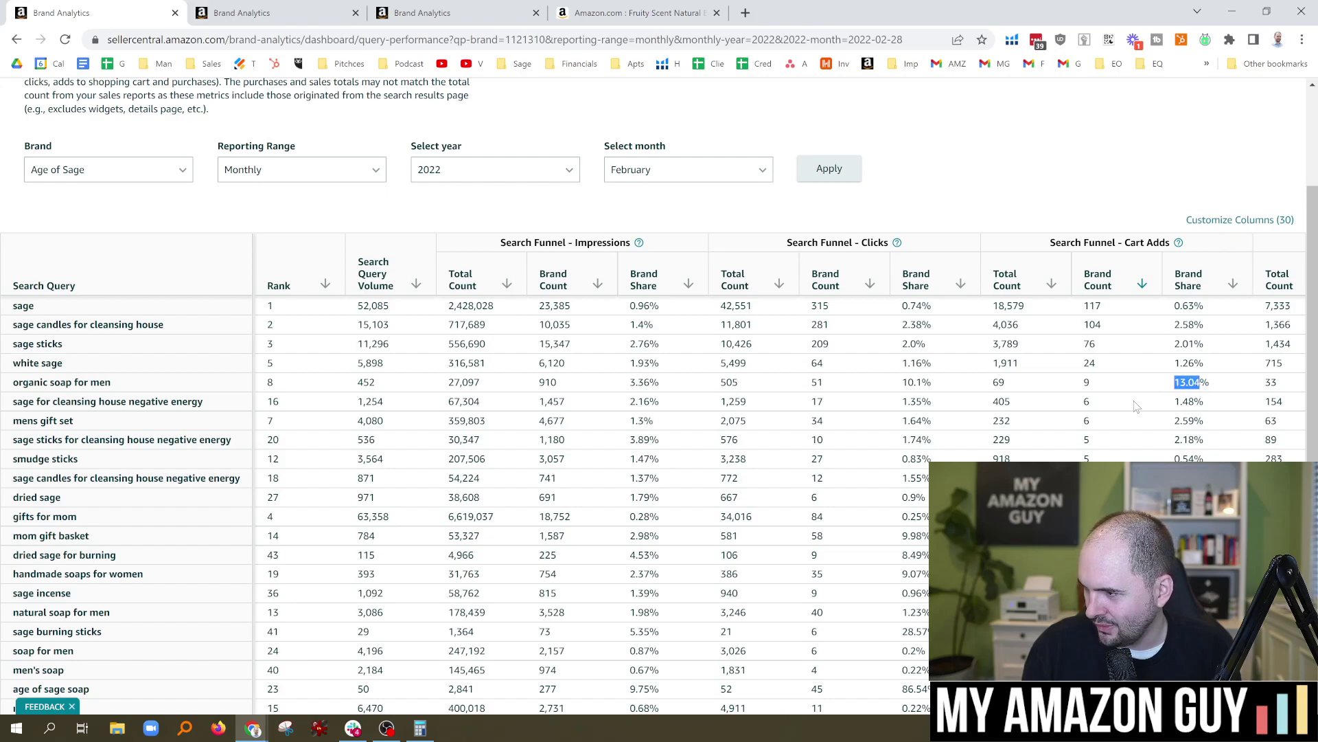
pyautogui.scroll(-2, 1137, 406)
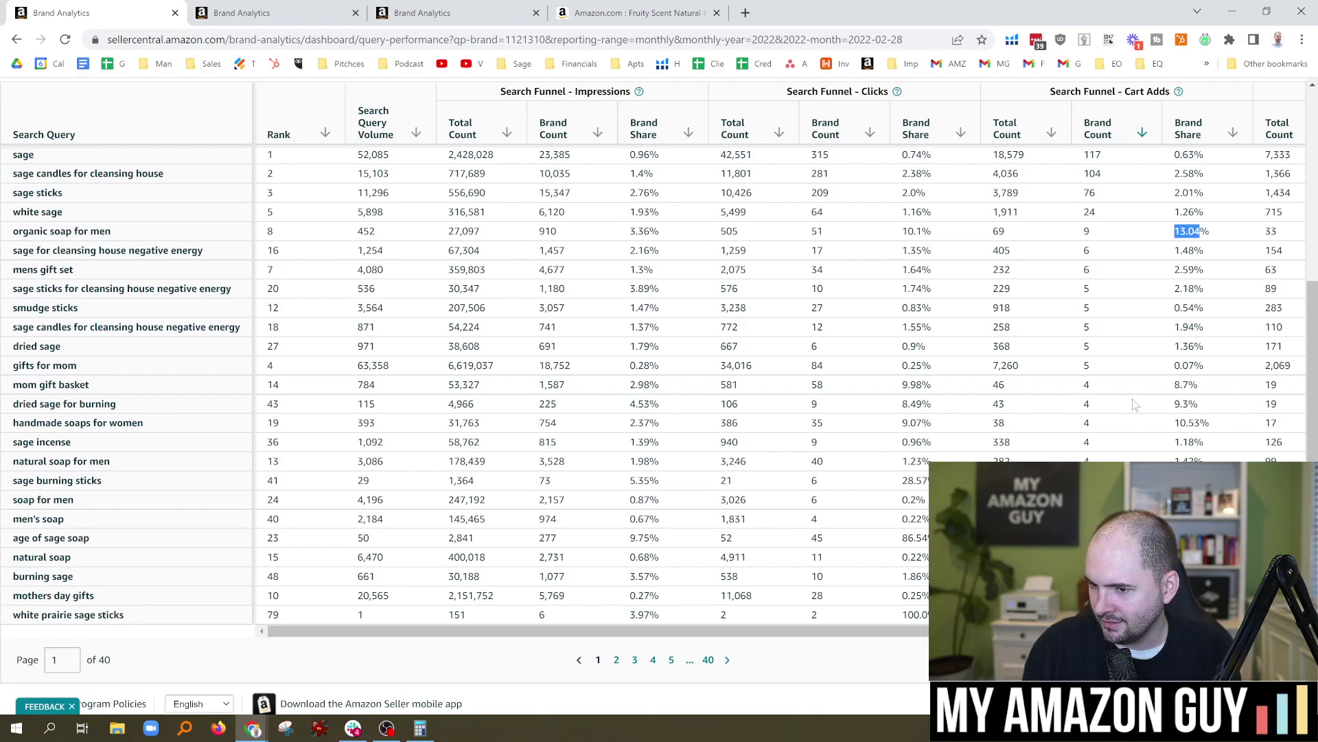
pyautogui.scroll(1, 1135, 405)
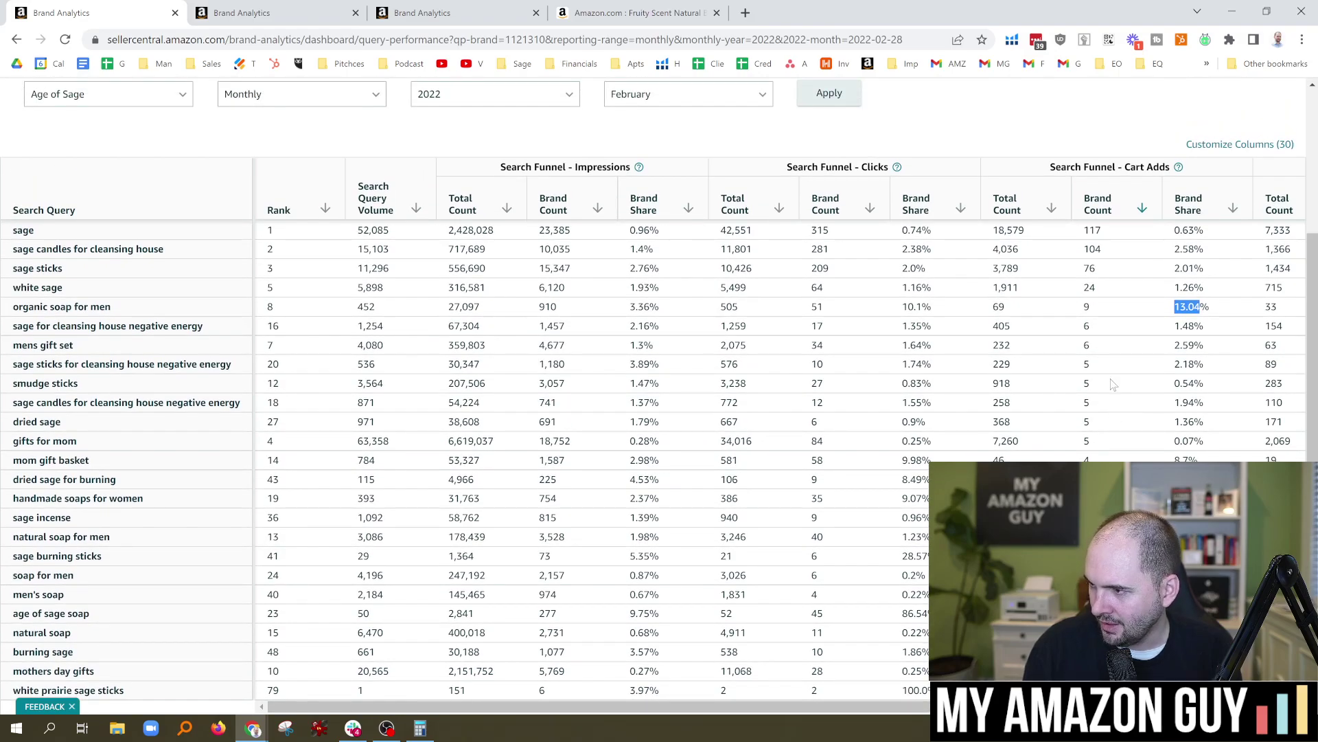
pyautogui.click(1130, 304)
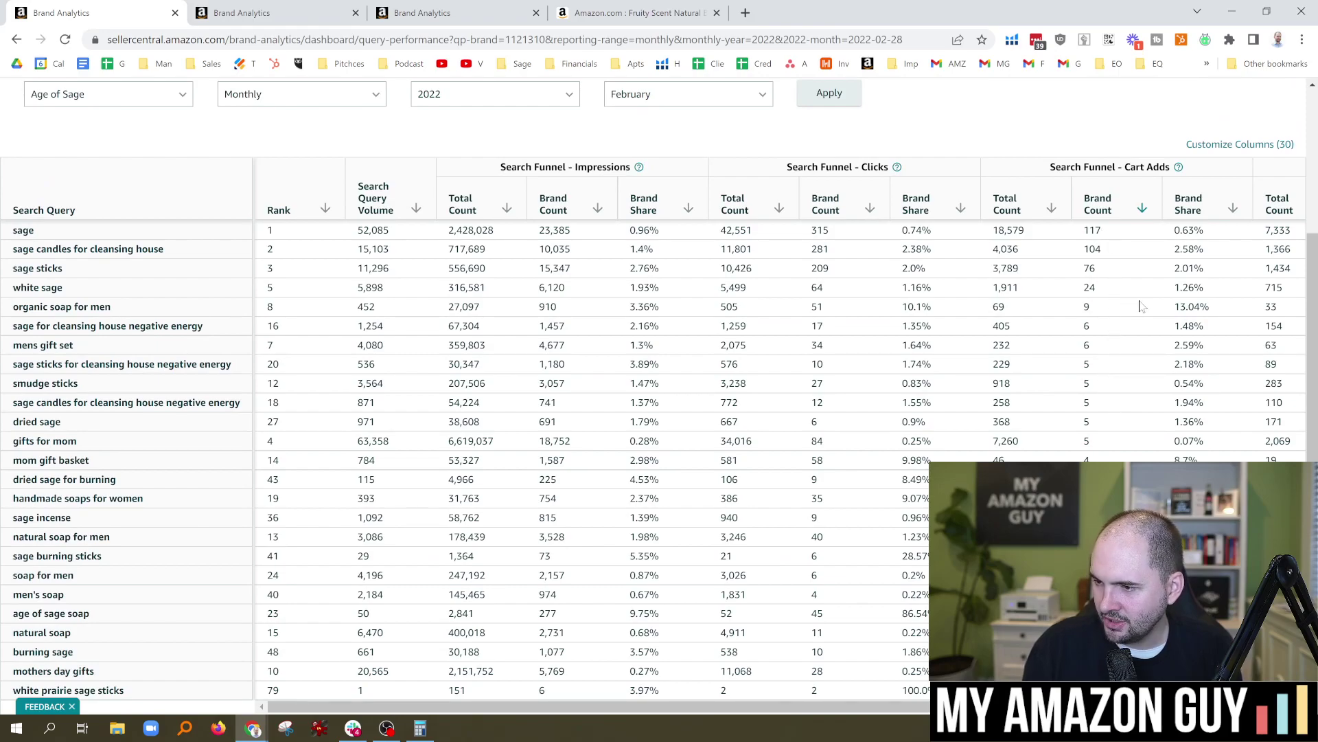
pyautogui.scroll(-2, 1126, 350)
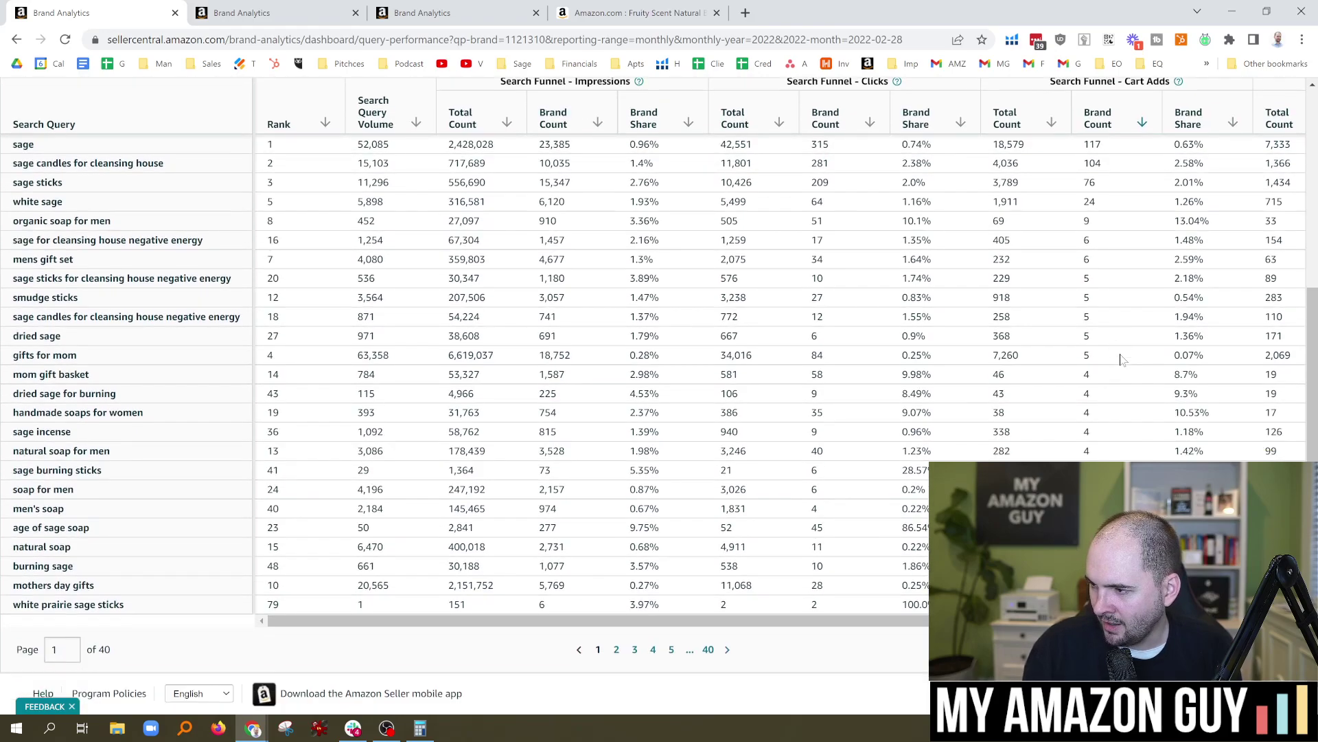
pyautogui.scroll(2, 1121, 360)
# Scroll the table to review organic soap for men's 9 brand cart adds at 13.04% share.
pyautogui.scroll(-2, 1123, 359)
pyautogui.scroll(2, 1119, 358)
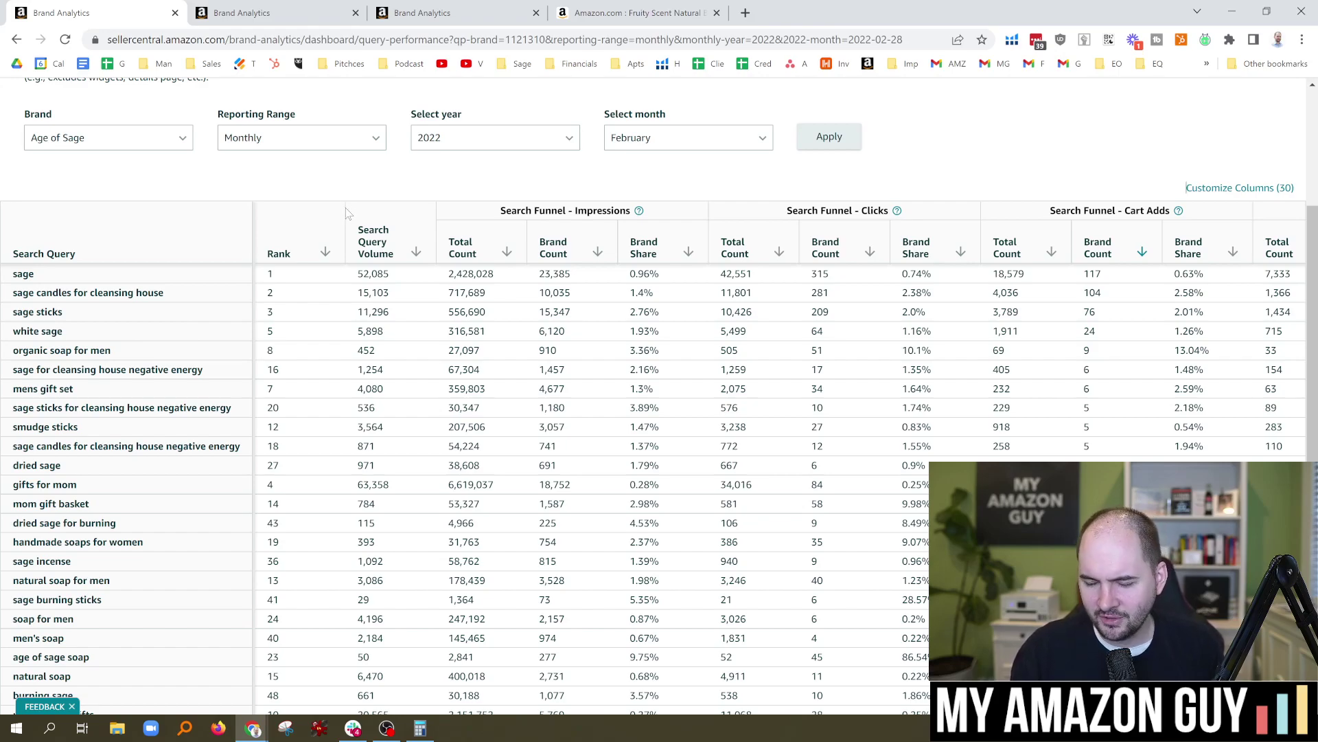
# Visit the Age of Sage store and open the $7.99 White Sage Smudge Sticks 3-pack listing.
pyautogui.click(631, 12)
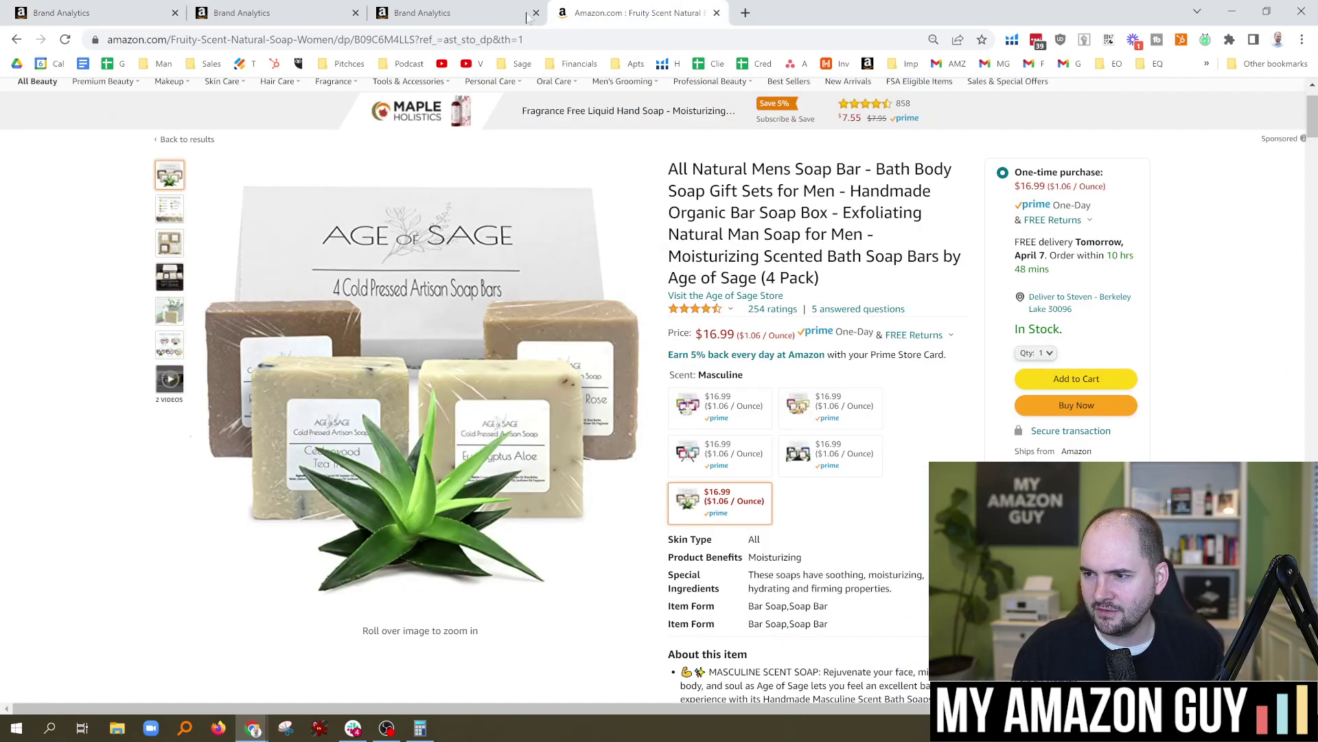
pyautogui.click(692, 297)
pyautogui.scroll(-3, 541, 235)
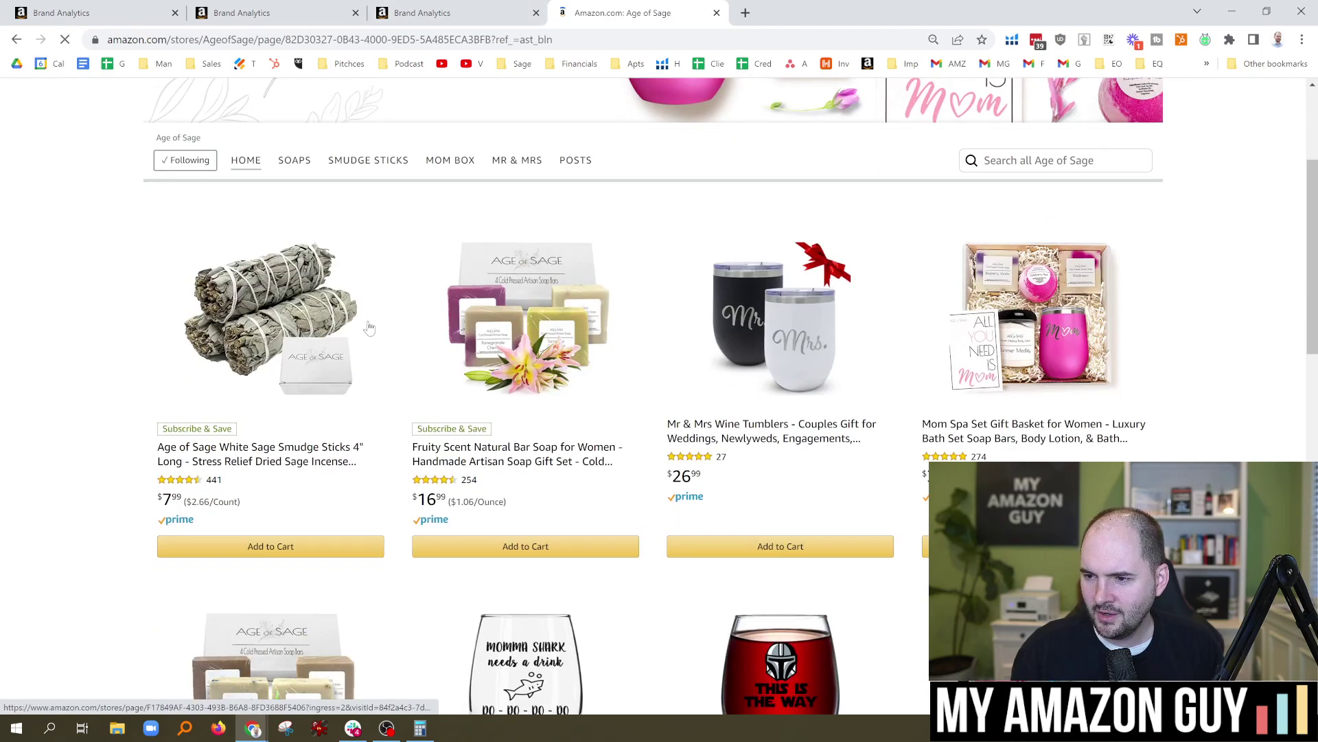
pyautogui.click(273, 314)
pyautogui.scroll(-2, 593, 311)
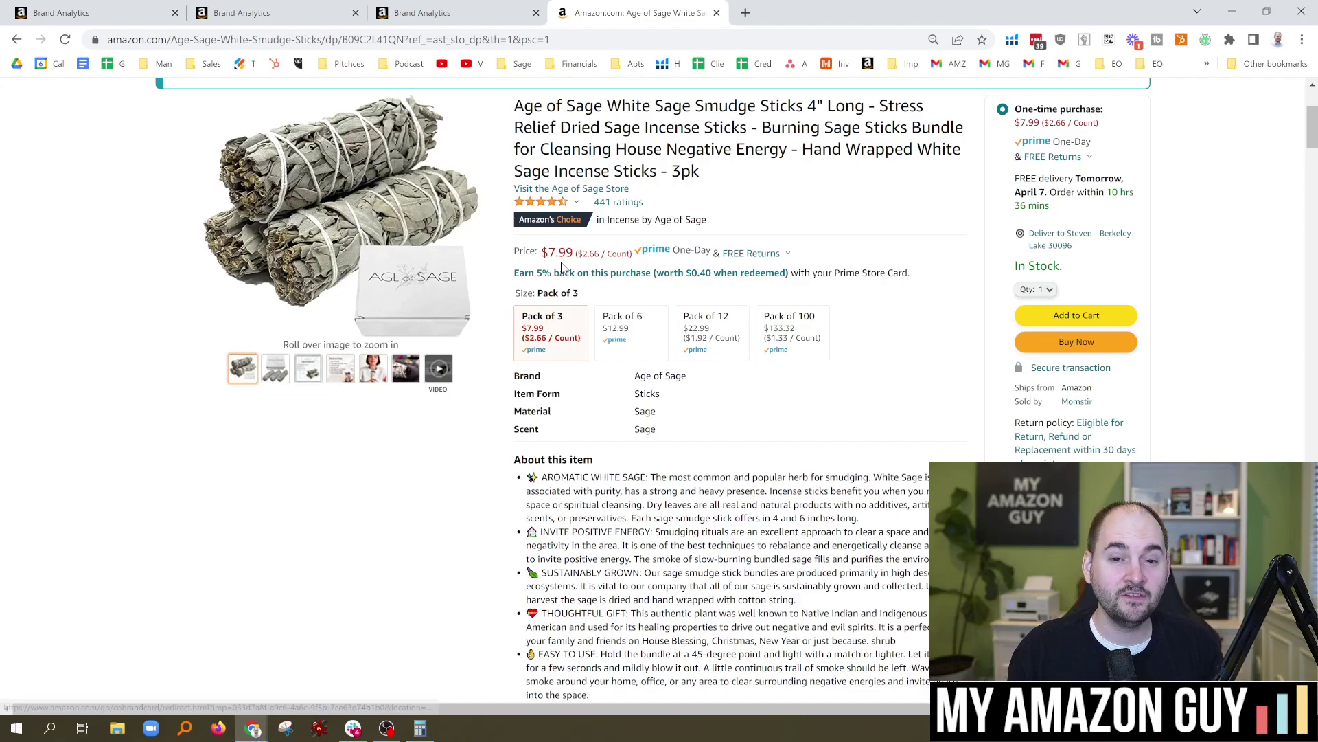
pyautogui.scroll(3, 562, 267)
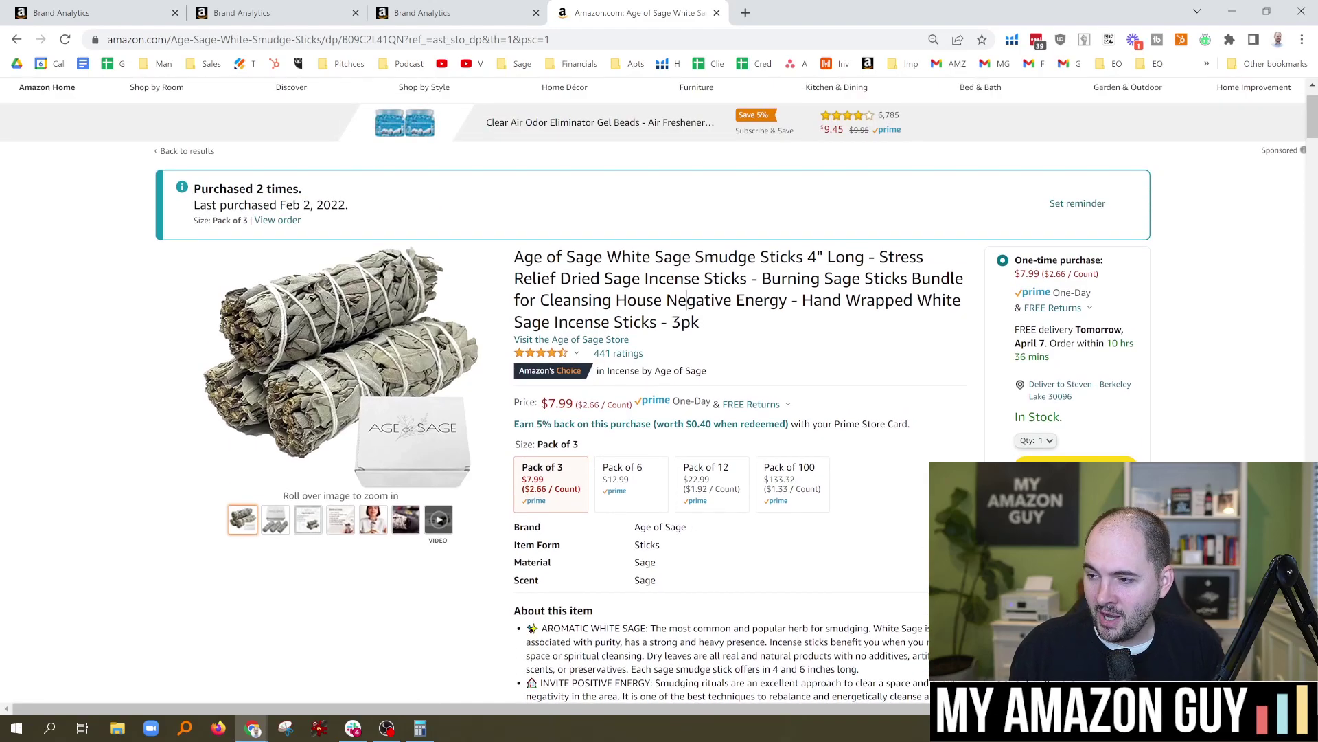